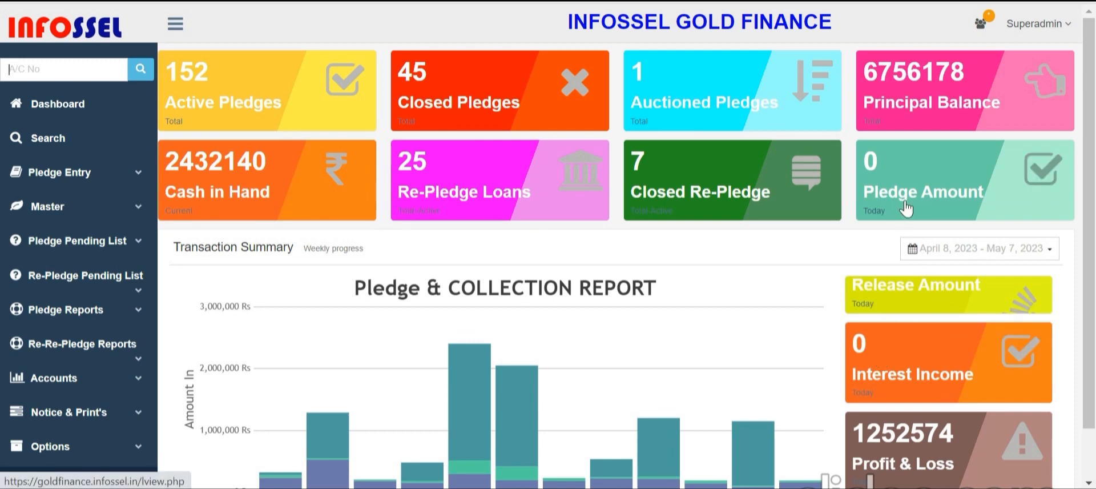
# Go to the Dashboard and open the top-right people menu to start a new employee registration
pyautogui.scroll(-1, 907, 216)
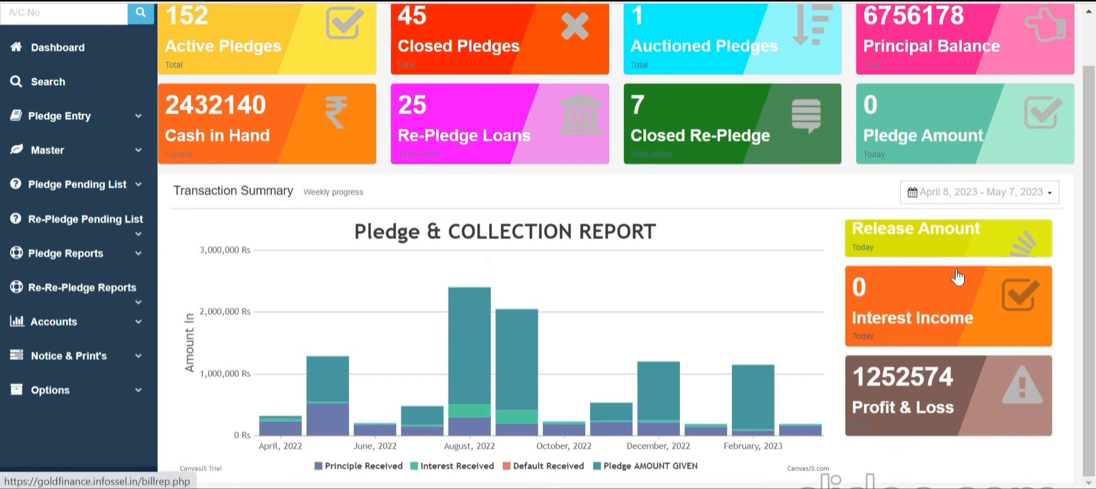
pyautogui.scroll(1, 108, 286)
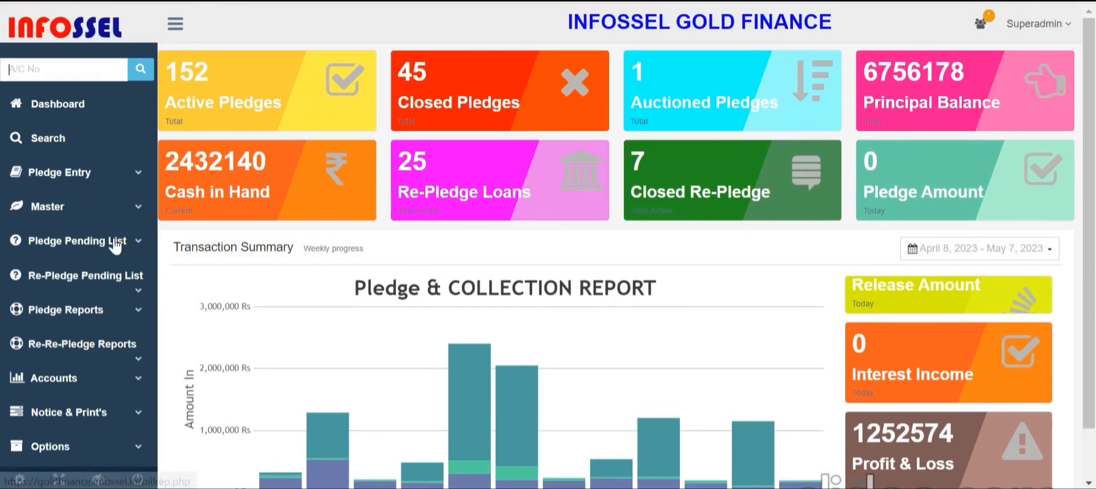
pyautogui.click(83, 108)
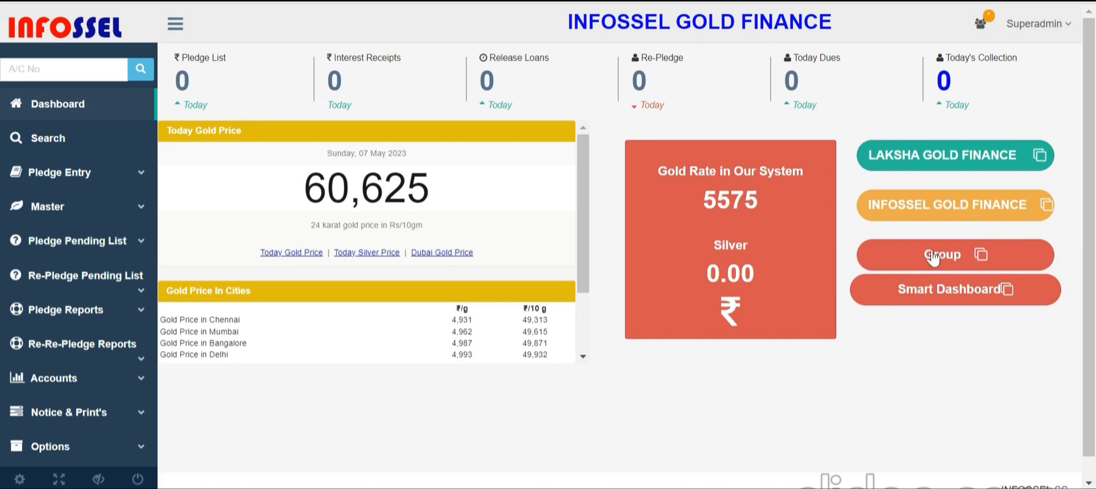
pyautogui.click(981, 23)
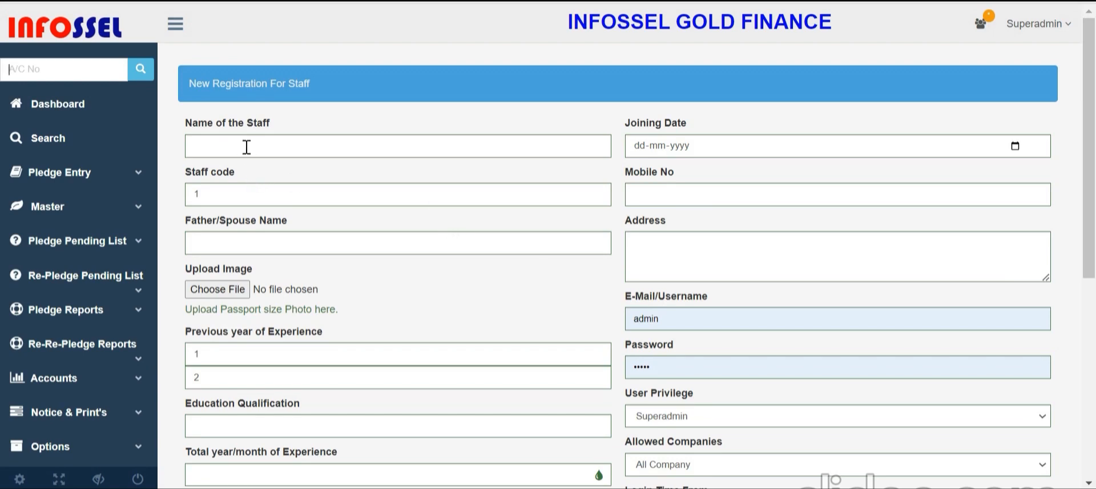
pyautogui.scroll(-4, 761, 162)
pyautogui.click(738, 161)
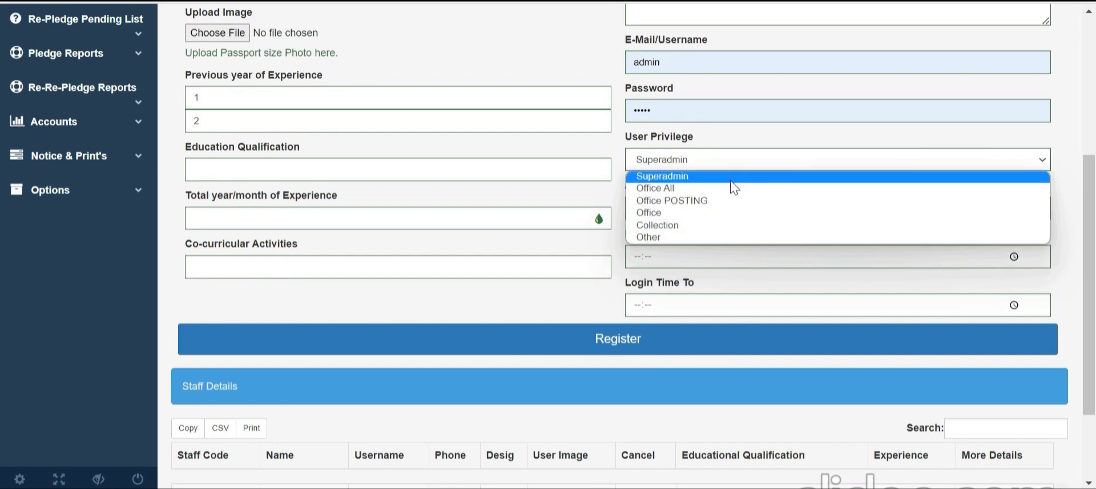
pyautogui.click(751, 142)
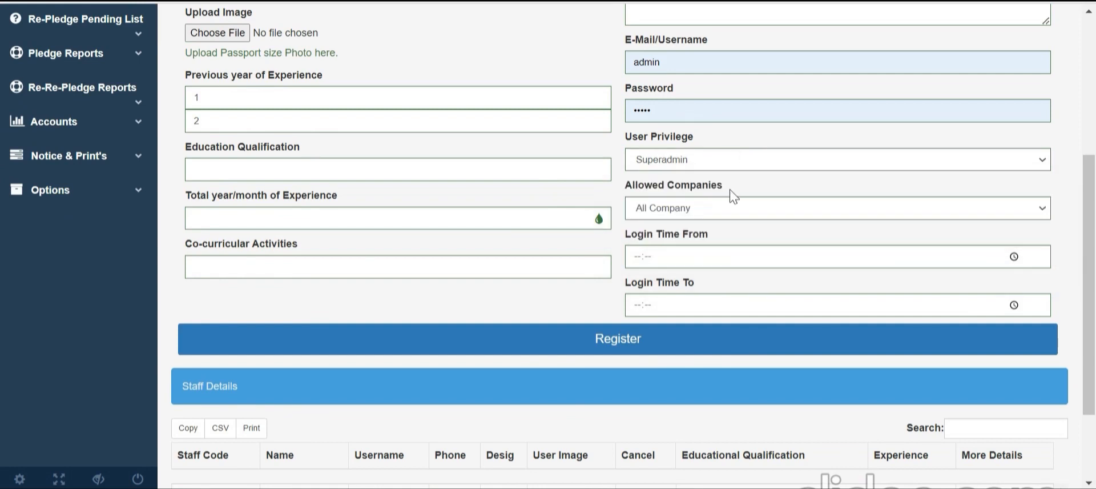
pyautogui.click(719, 211)
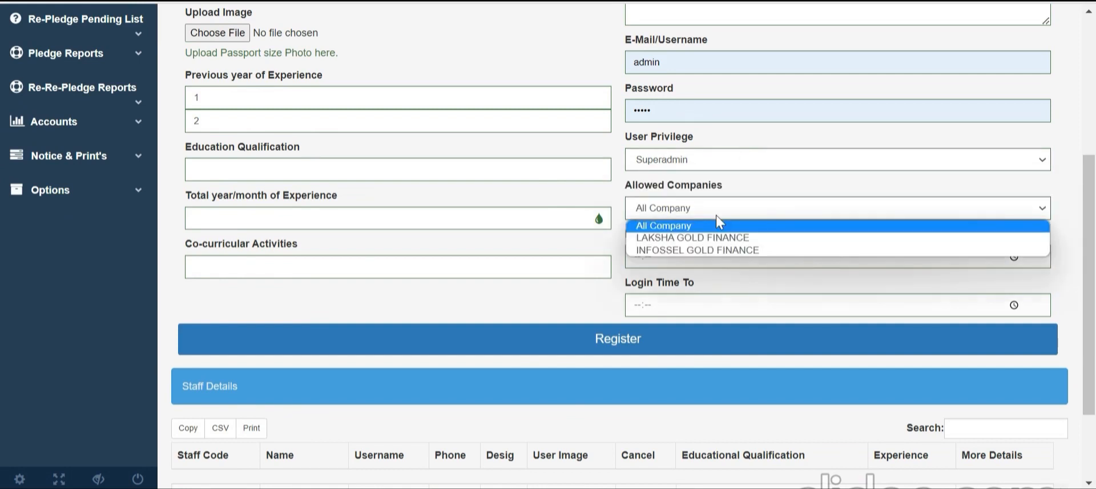
pyautogui.click(717, 219)
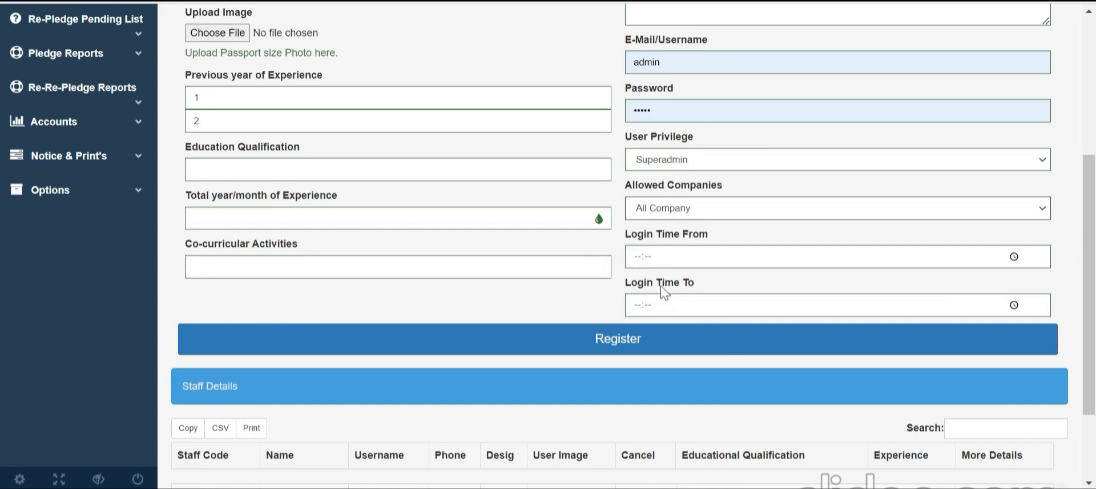
pyautogui.scroll(5, 663, 291)
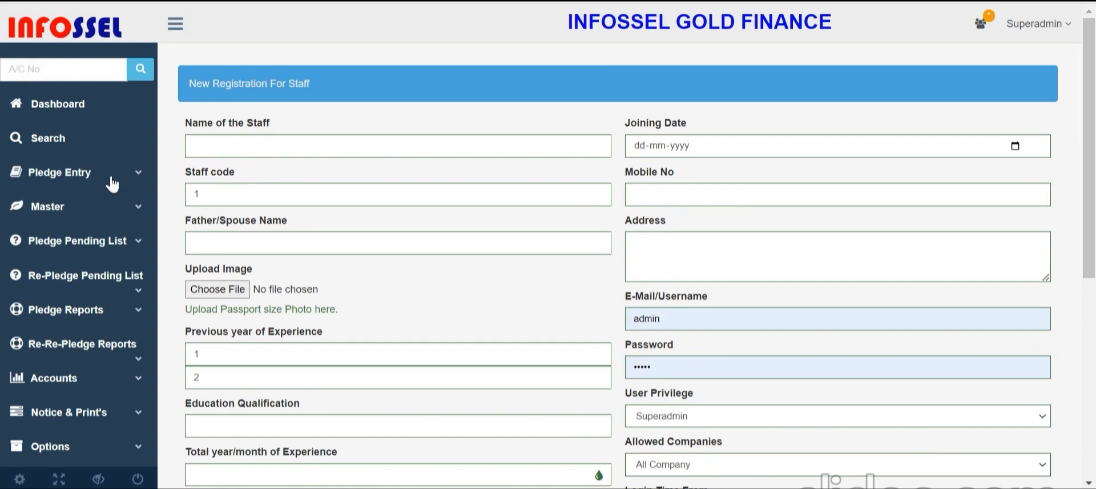
# Open Pledge Entry > Create to browse the gold loan scheme table, then expand Master
pyautogui.click(54, 182)
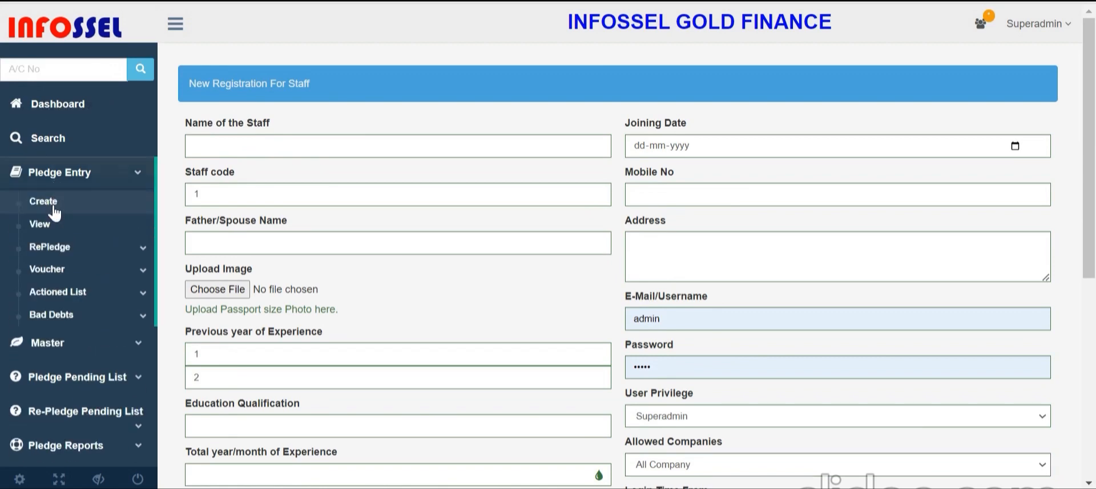
pyautogui.click(54, 211)
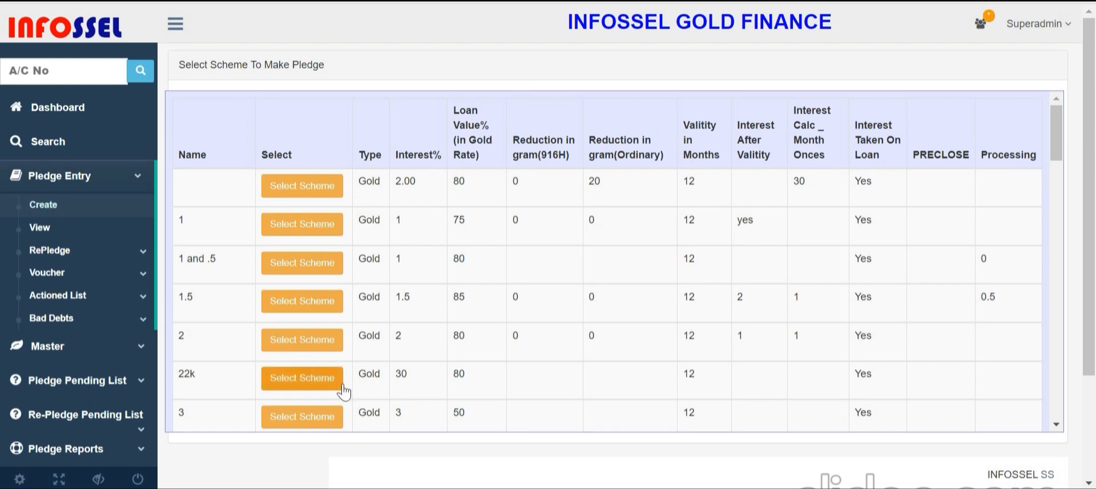
pyautogui.scroll(-3, 473, 286)
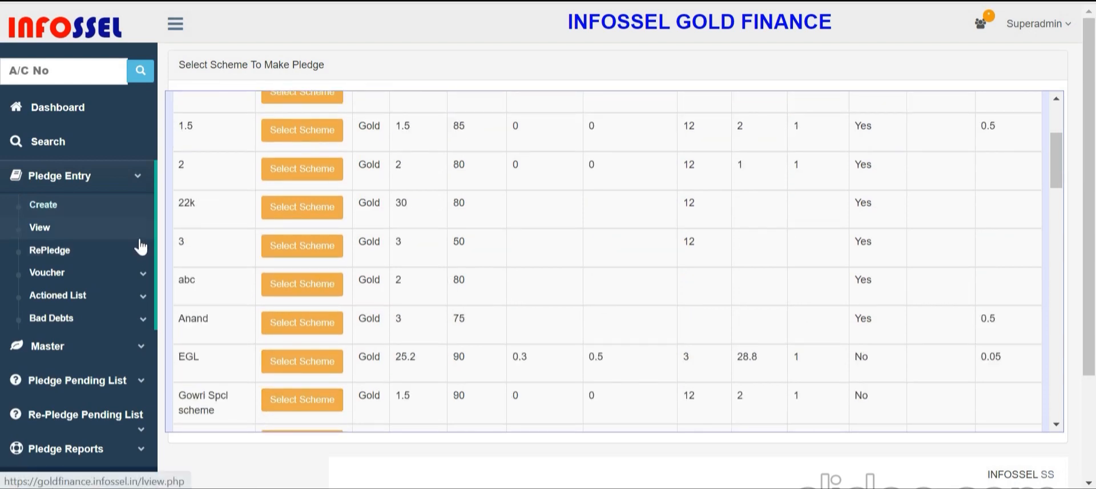
pyautogui.click(91, 177)
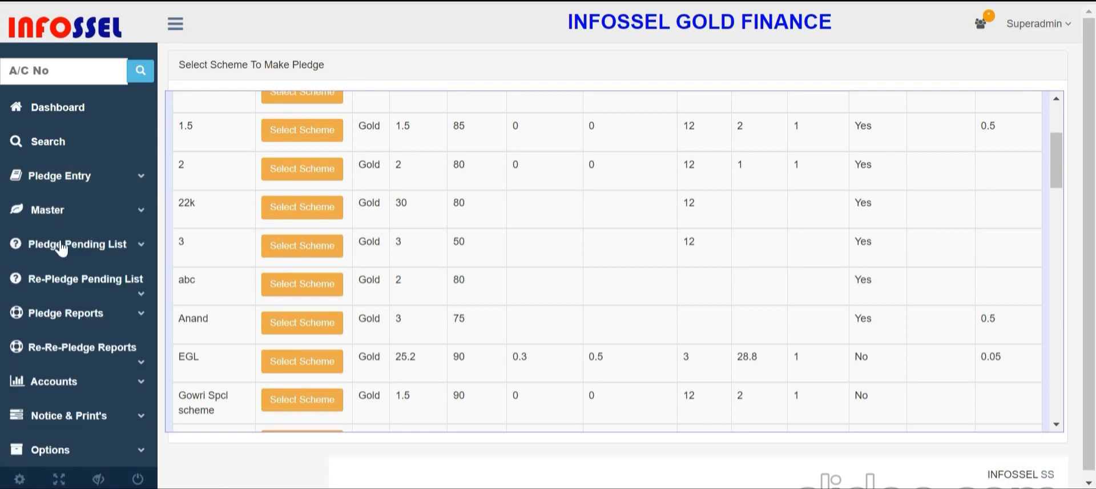
pyautogui.click(50, 211)
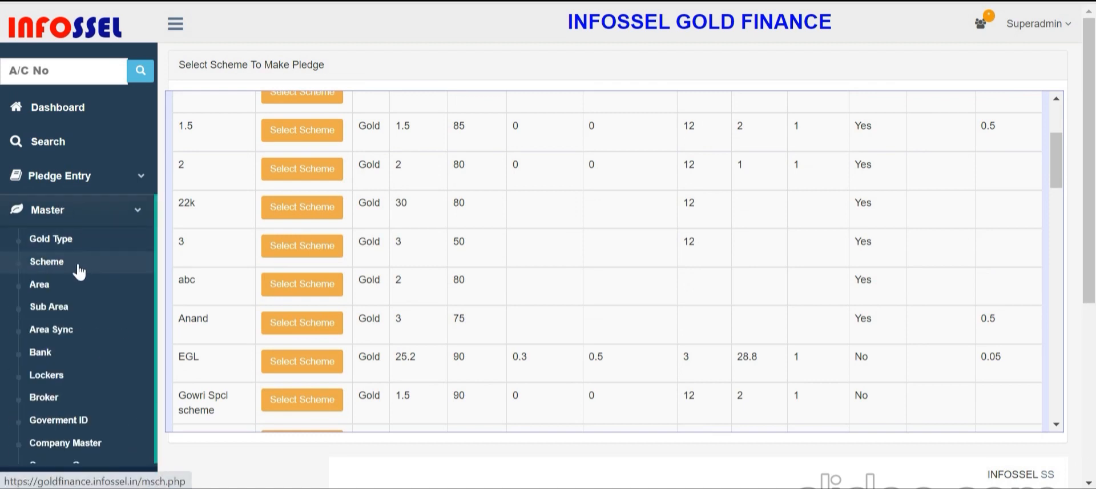
# Start a new scheme in Scheme Master, keep Gold as the metal, and set 1.5 interest
pyautogui.click(82, 269)
pyautogui.click(413, 109)
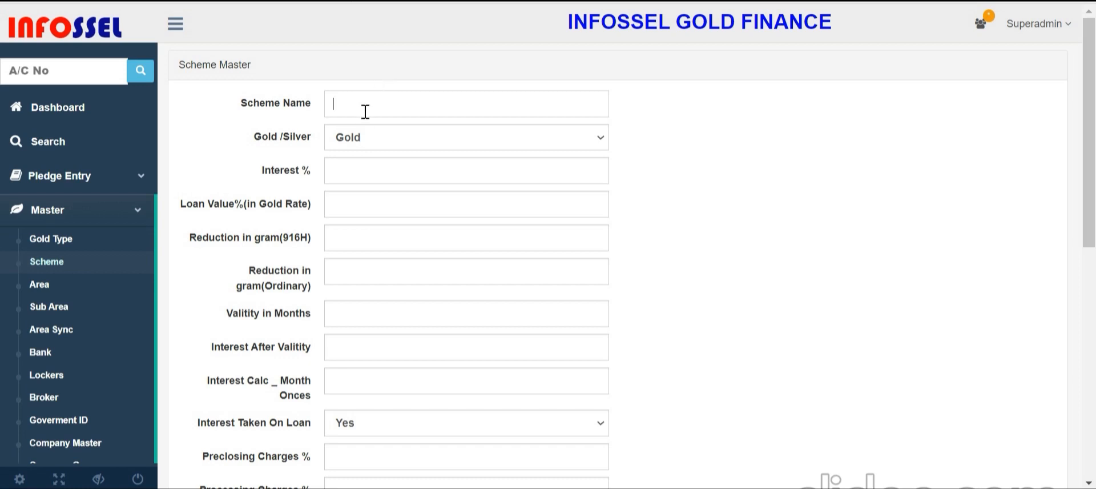
pyautogui.click(361, 138)
pyautogui.click(272, 173)
pyautogui.click(345, 168)
pyautogui.write('1.5')
# Enter loan value 80, reduction 10, validity 12 months and after-validity interest 2.5
pyautogui.scroll(-3, 370, 208)
pyautogui.click(358, 32)
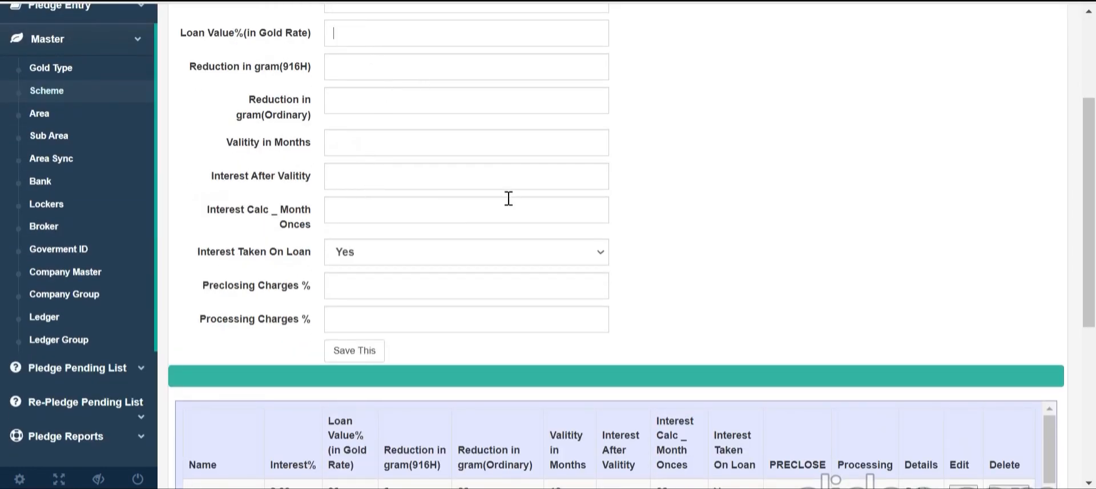
pyautogui.write('80')
pyautogui.write('10')
pyautogui.write('12')
pyautogui.scroll(3, 509, 199)
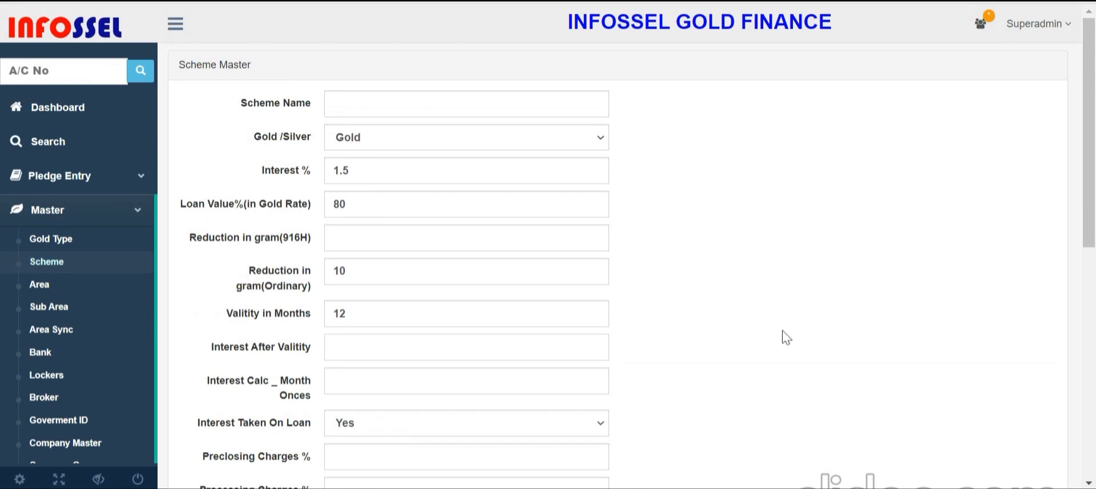
pyautogui.write('2.5')
# Set interest calculation month 1, interest taken on loan Yes, and processing charges 1
pyautogui.scroll(-3, 736, 339)
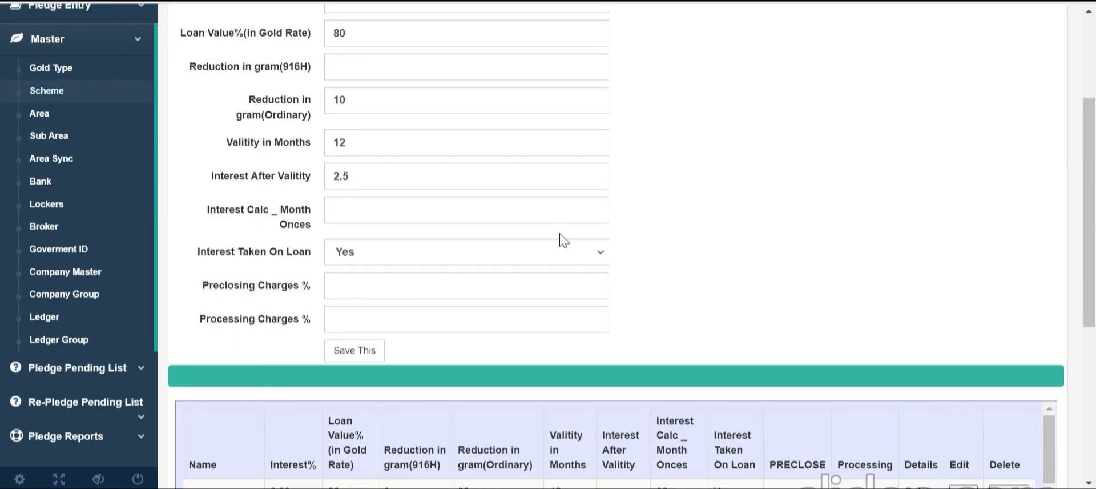
pyautogui.click(399, 211)
pyautogui.write('1')
pyautogui.click(375, 251)
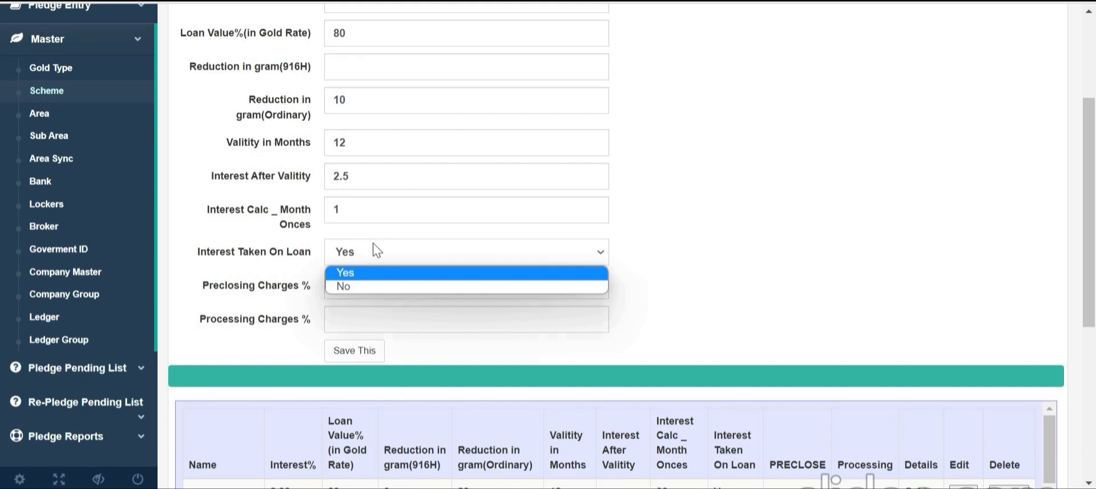
pyautogui.click(386, 289)
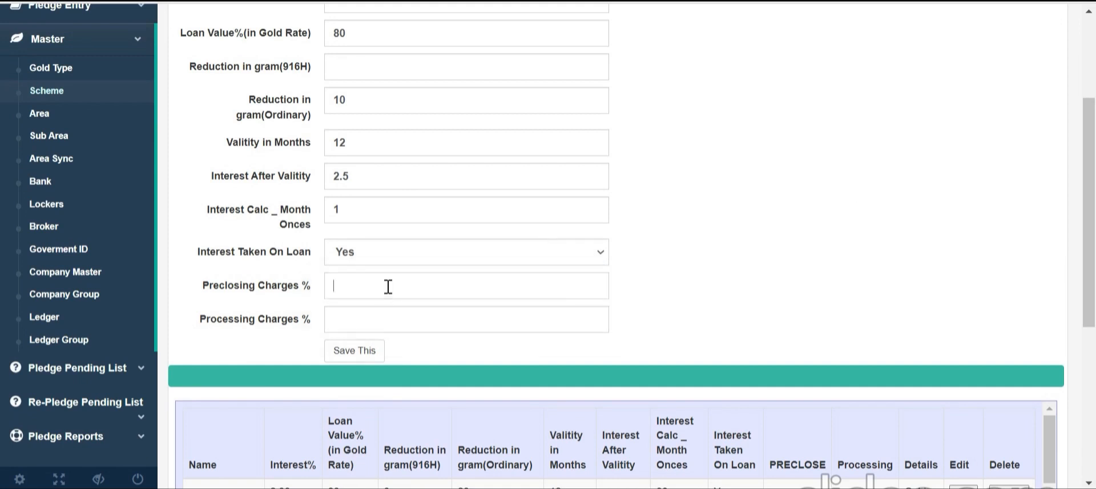
pyautogui.click(379, 317)
pyautogui.write('1')
pyautogui.scroll(-3, 902, 257)
pyautogui.scroll(-5, 868, 320)
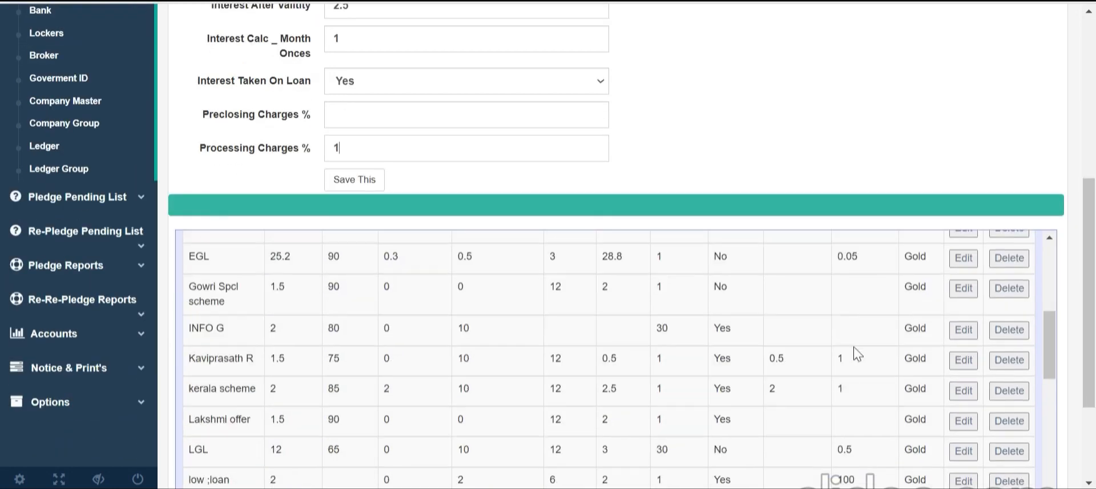
pyautogui.scroll(5, 628, 308)
pyautogui.scroll(6, 545, 321)
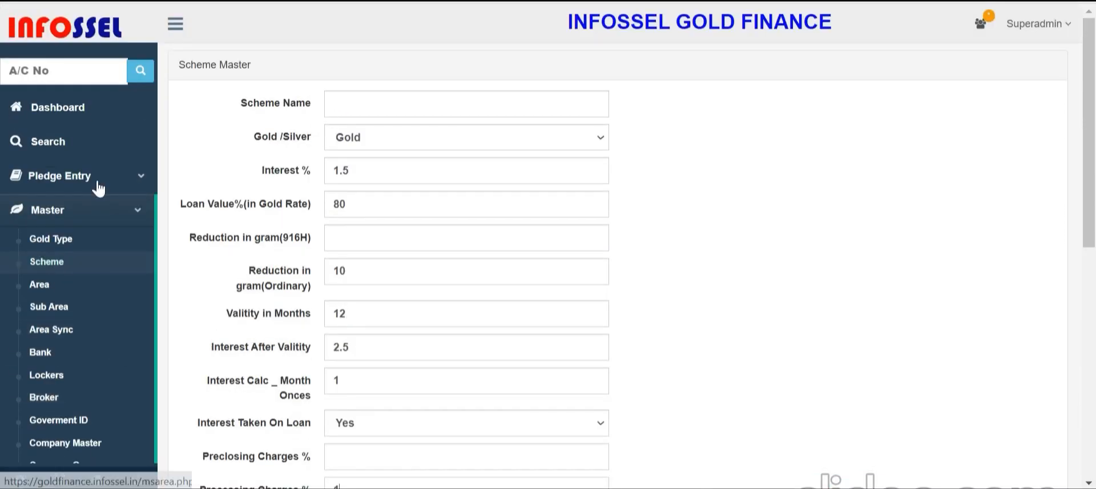
# Return to Pledge Entry > Create and scroll the scheme table to the INFO G row
pyautogui.click(77, 177)
pyautogui.click(54, 211)
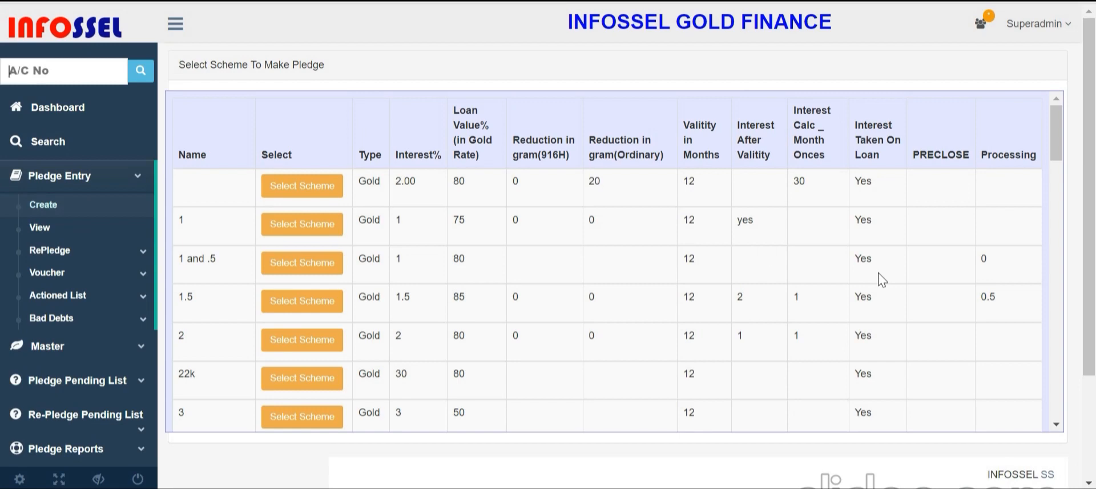
pyautogui.scroll(-10, 718, 328)
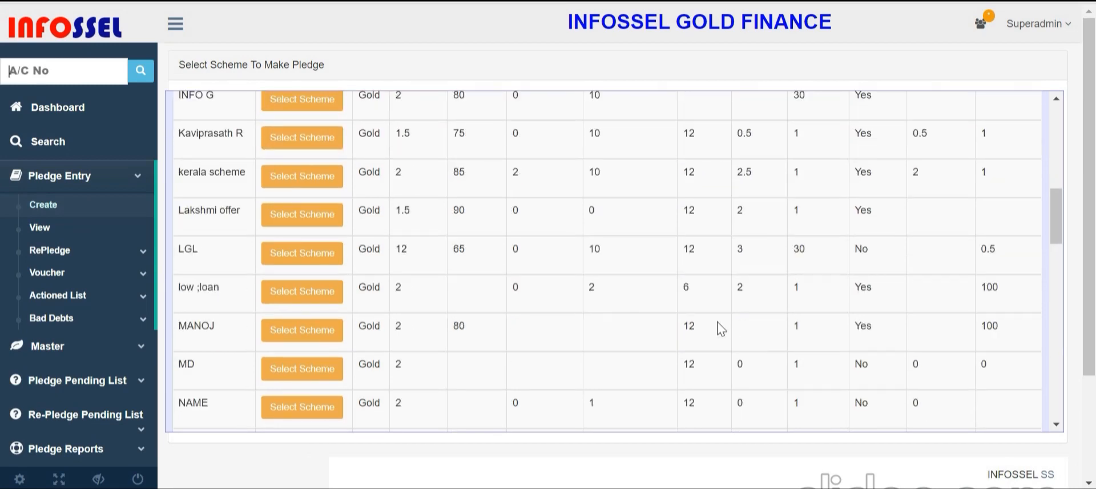
pyautogui.scroll(3, 554, 338)
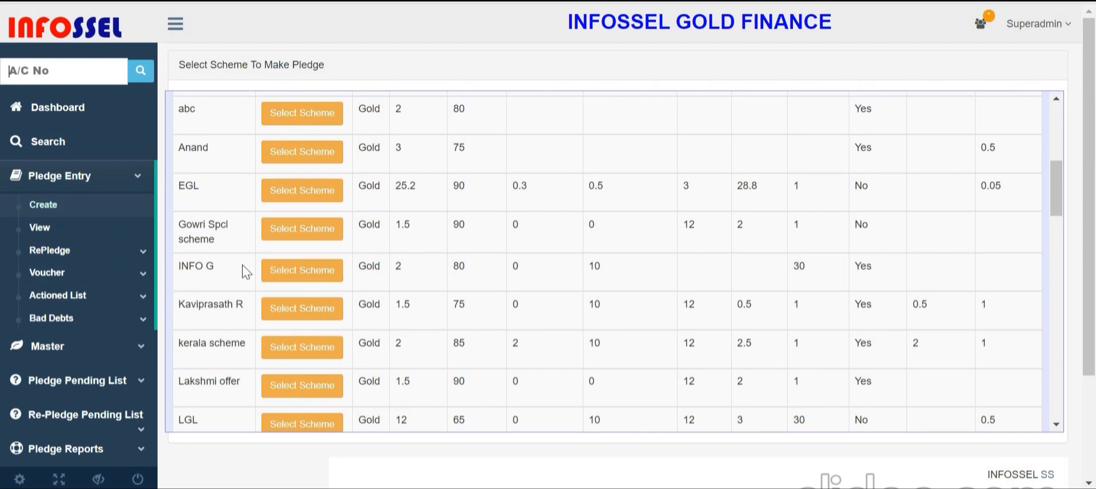
# Start a pledge under the INFO G scheme and enter the party's phone number and code
pyautogui.click(310, 280)
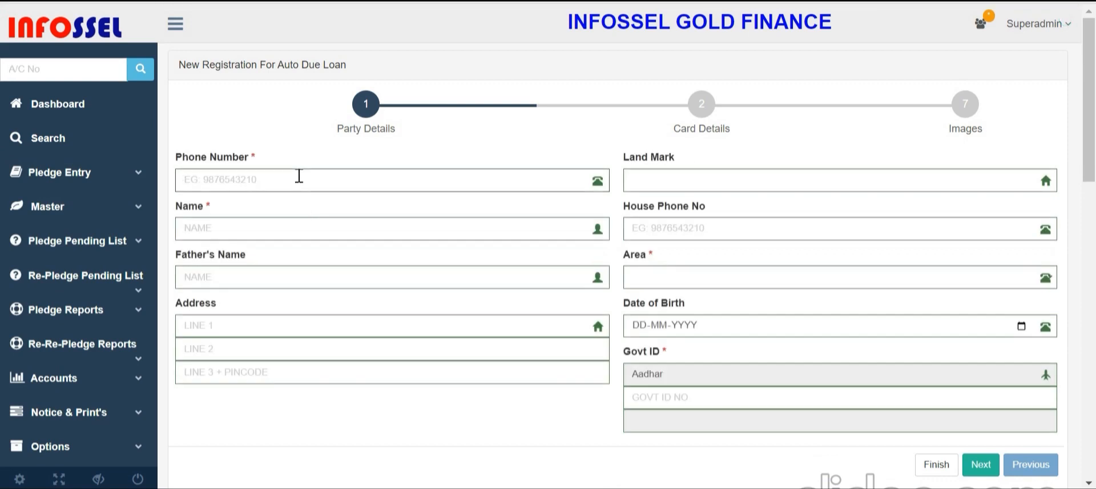
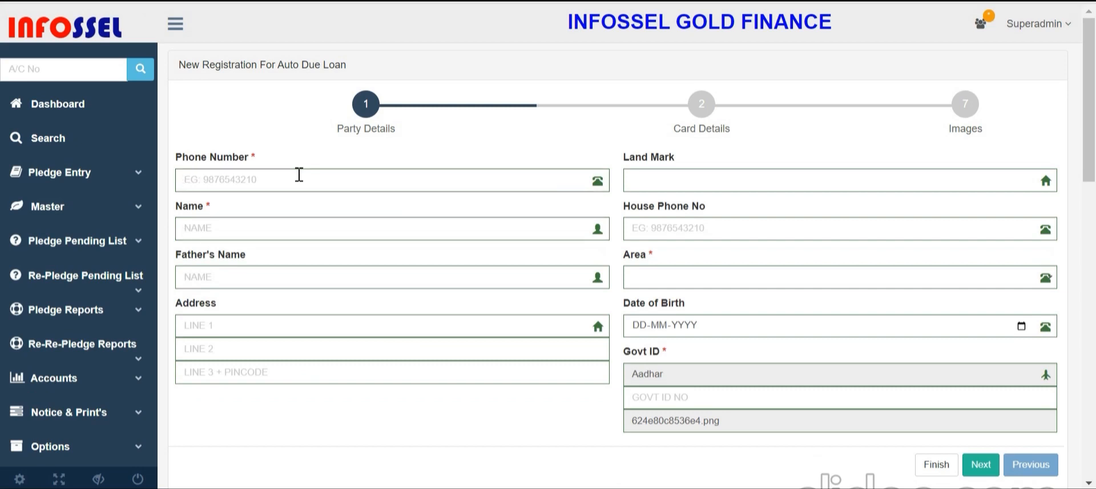
pyautogui.write('6544')
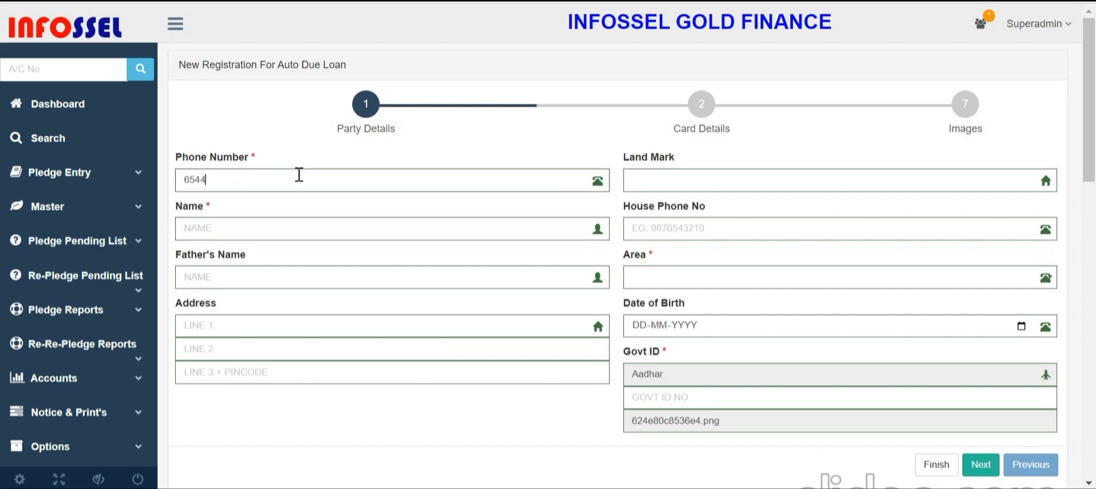
# Fill in the party's father's name and three address lines, then advance to Card Details
pyautogui.click(244, 281)
pyautogui.write('SDFGWG')
pyautogui.click(303, 327)
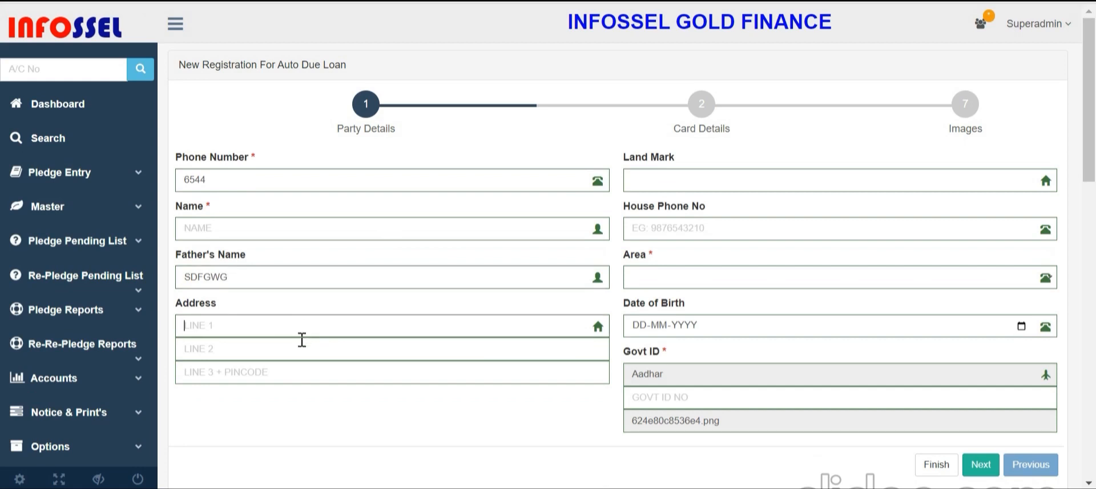
pyautogui.write('SDGDW')
pyautogui.click(263, 346)
pyautogui.write('SDGDSG')
pyautogui.click(263, 371)
pyautogui.write('ASDGDG')
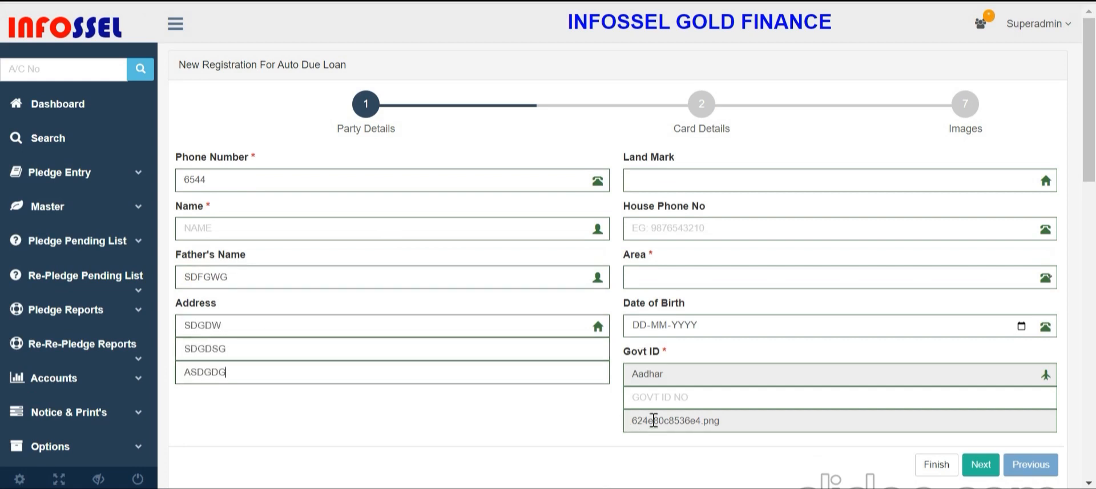
pyautogui.click(980, 464)
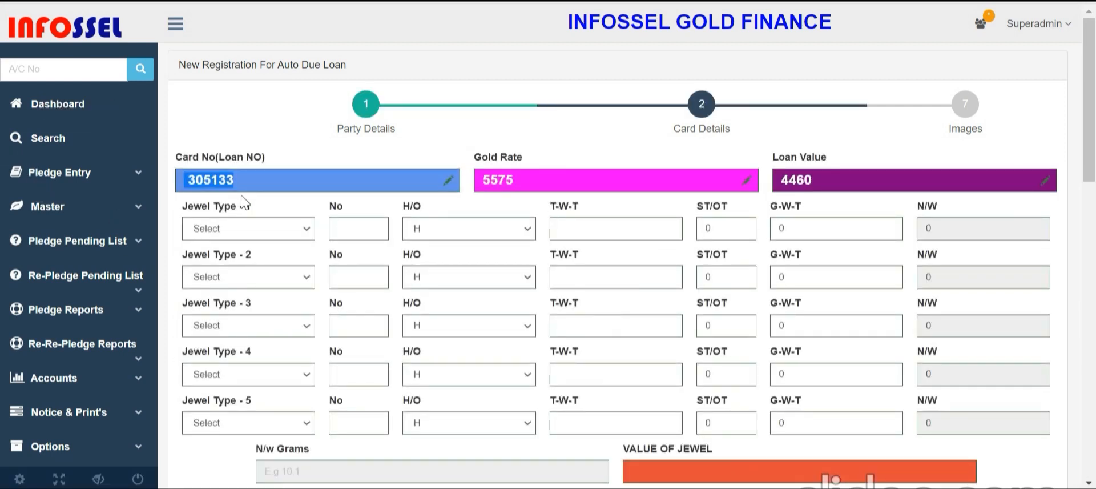
# Set loan value 3500 and add RING as jewel 1 (No 2, T-W-T 12, ST/OT 2)
pyautogui.press('Tab')
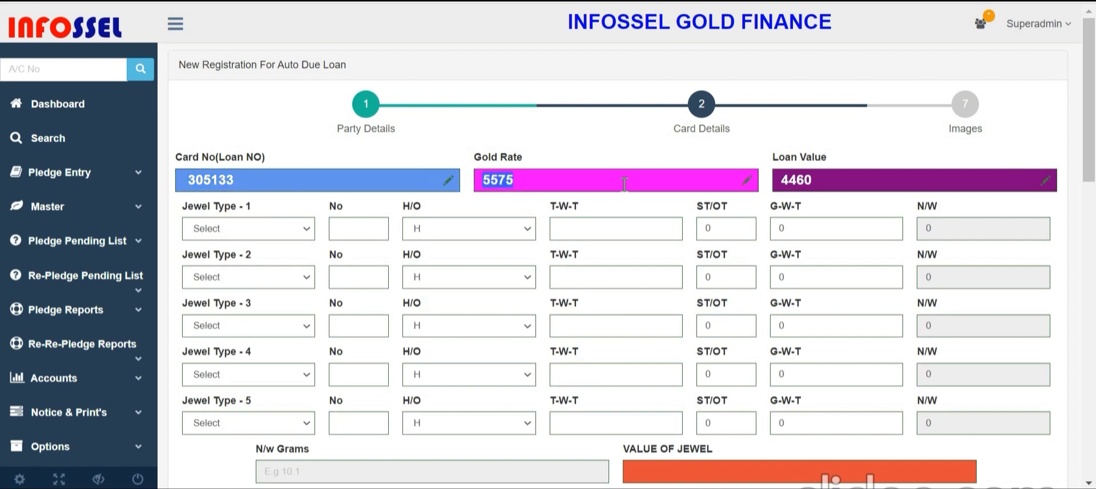
pyautogui.press('Tab')
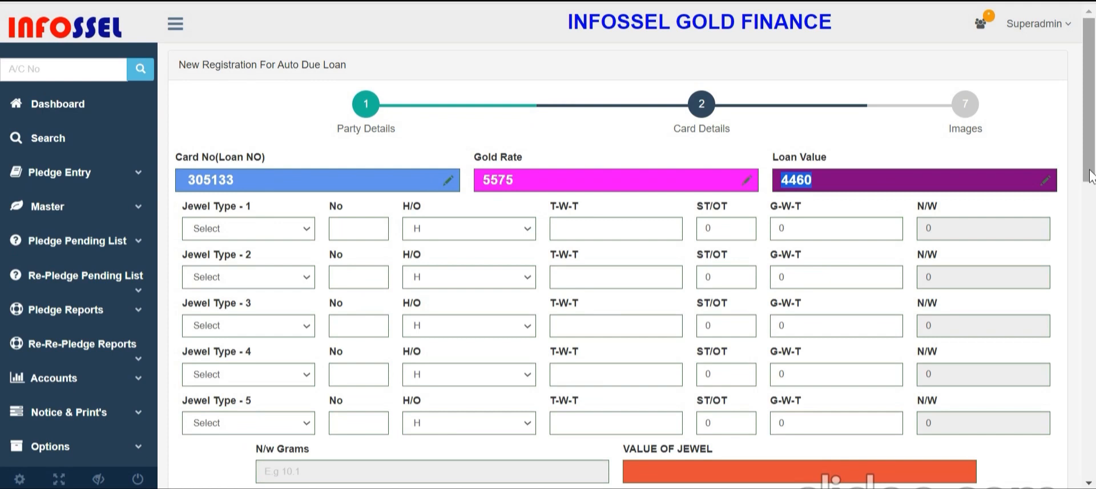
pyautogui.write('3500')
pyautogui.scroll(-2, 218, 189)
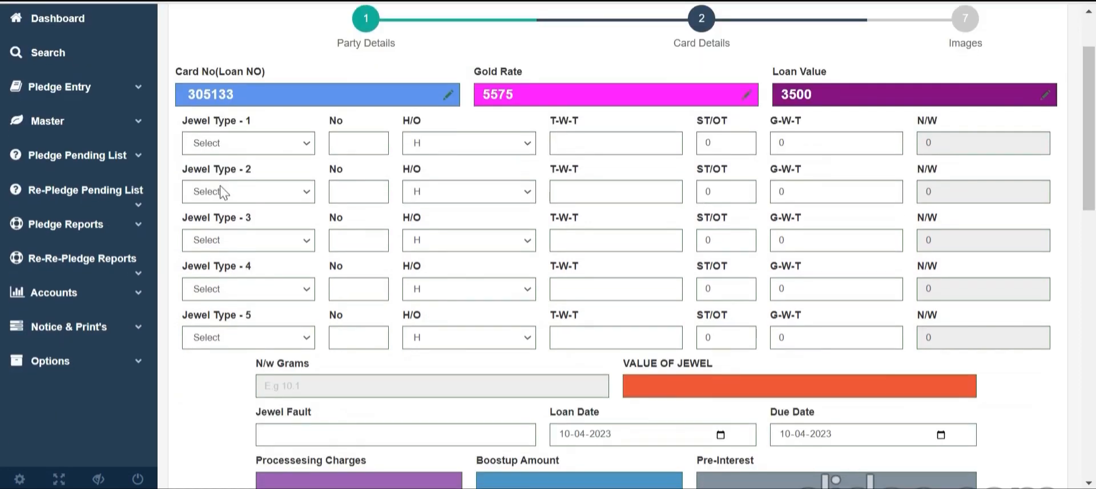
pyautogui.click(212, 144)
pyautogui.click(279, 245)
pyautogui.click(365, 137)
pyautogui.click(405, 150)
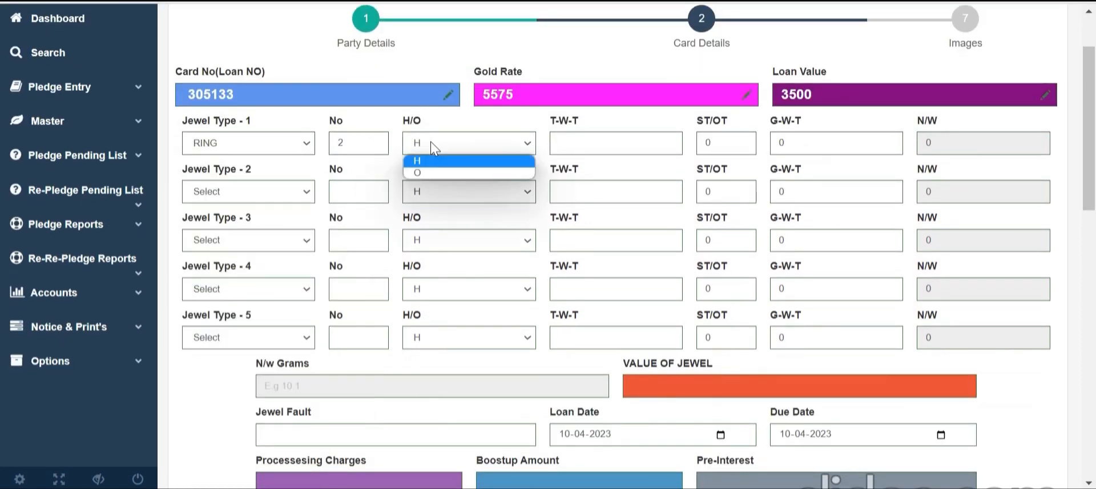
pyautogui.click(635, 142)
pyautogui.write('12')
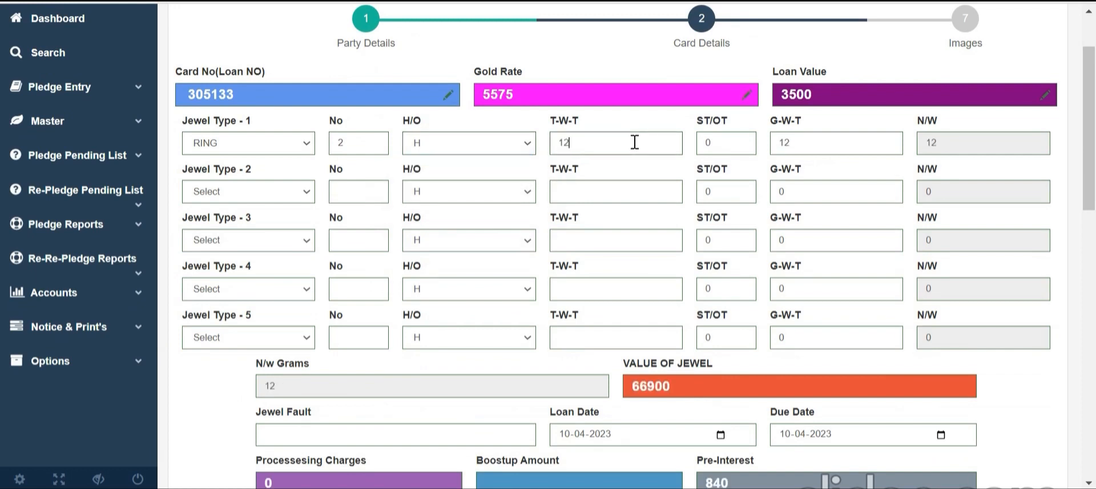
pyautogui.write('2')
# Add baby ring as jewel 2 with count 1 and total weight 3
pyautogui.click(249, 196)
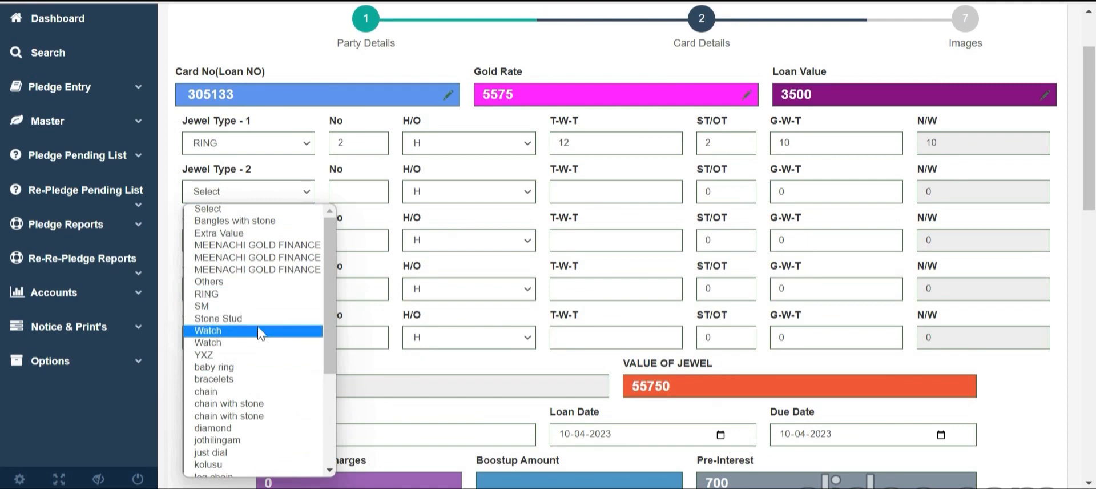
pyautogui.click(236, 367)
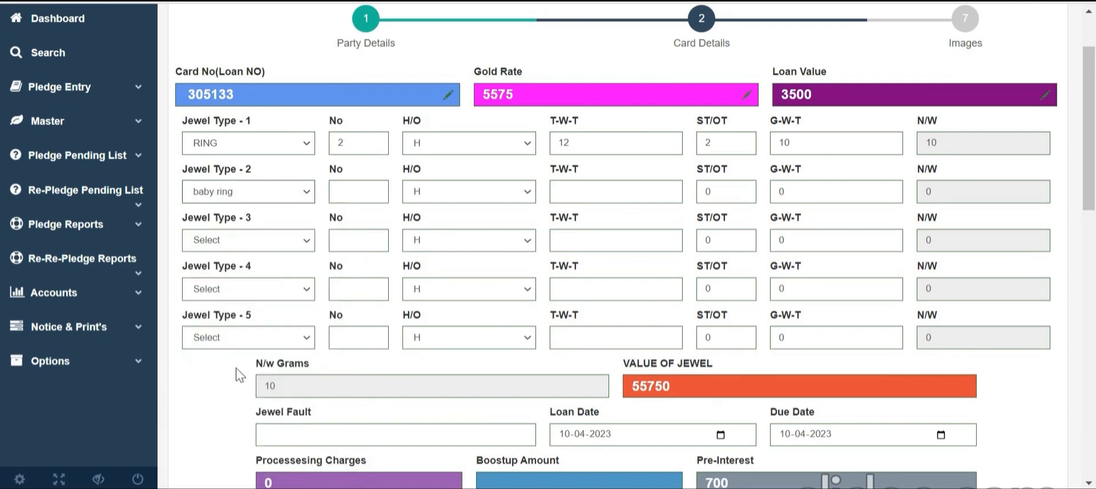
pyautogui.click(340, 198)
pyautogui.press('Tab')
pyautogui.press('Tab')
pyautogui.write('3')
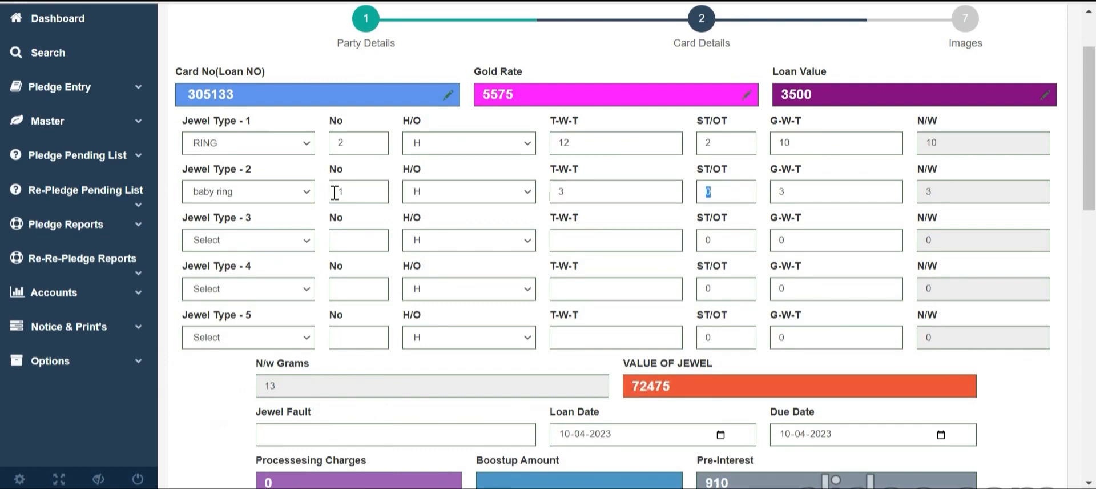
# Check the computed figures: jewel value 72475, pre-interest 910, loan amount and interest part
pyautogui.scroll(-3, 229, 260)
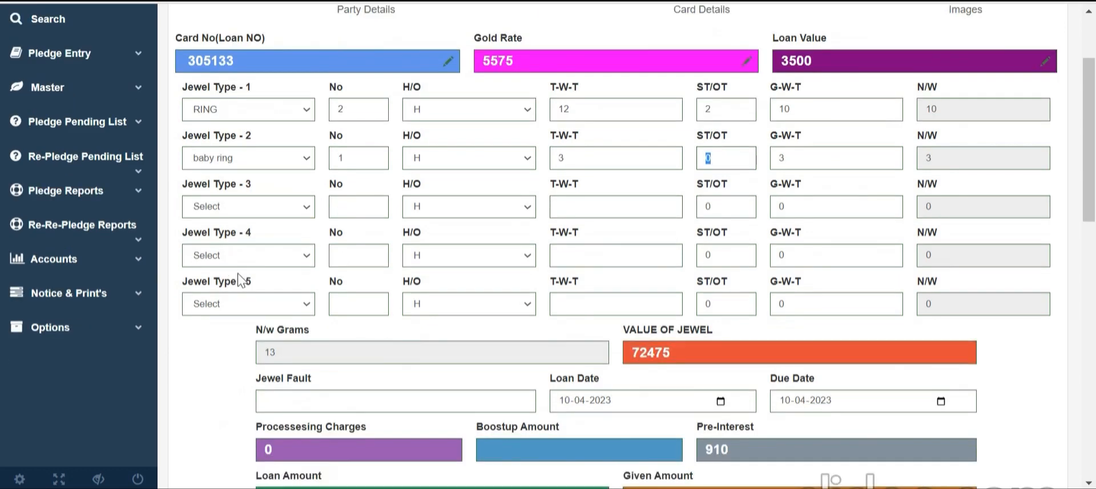
pyautogui.scroll(5, 372, 276)
pyautogui.scroll(-3, 478, 259)
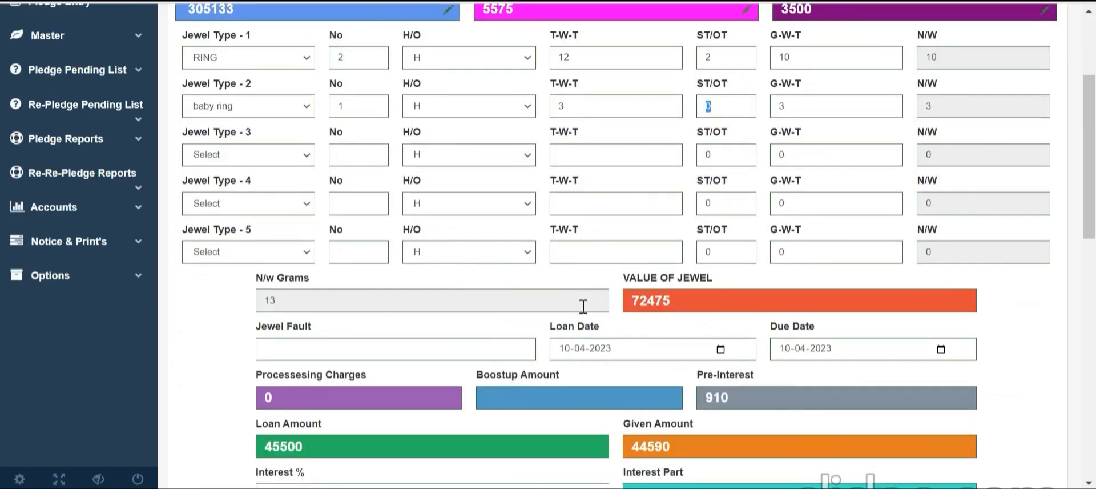
pyautogui.moveTo(624, 278); pyautogui.dragTo(699, 297)
pyautogui.doubleClick(699, 297)
pyautogui.scroll(-3, 297, 388)
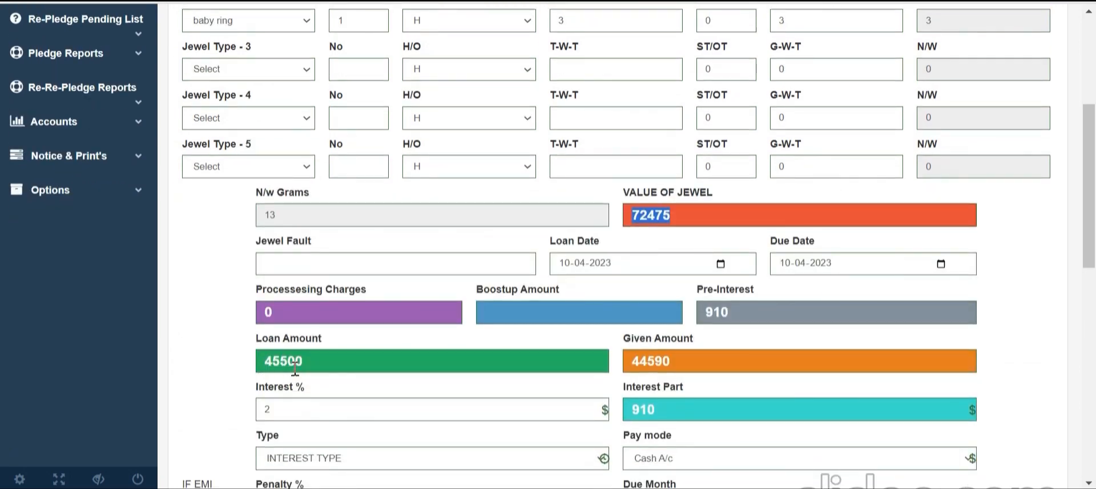
pyautogui.moveTo(698, 289); pyautogui.dragTo(755, 294)
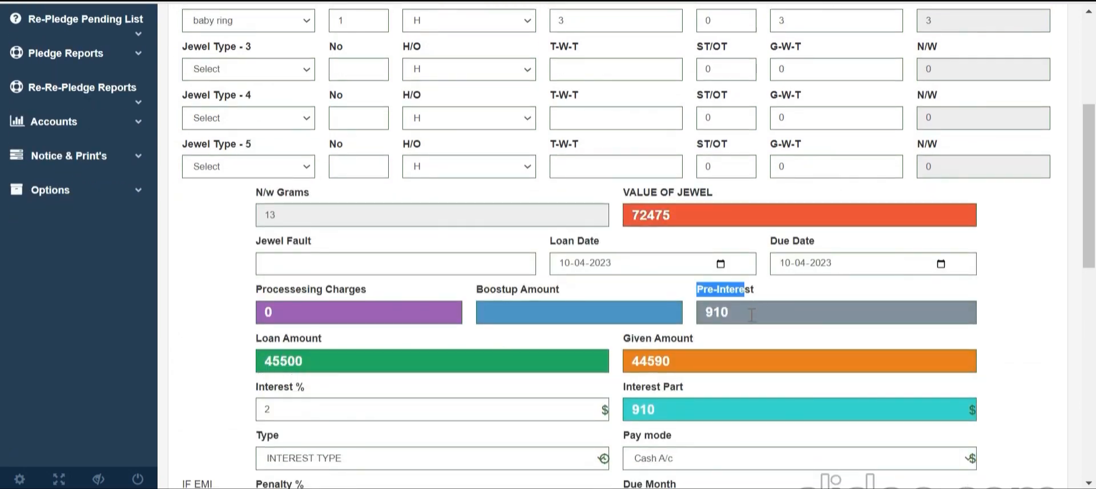
pyautogui.doubleClick(697, 308)
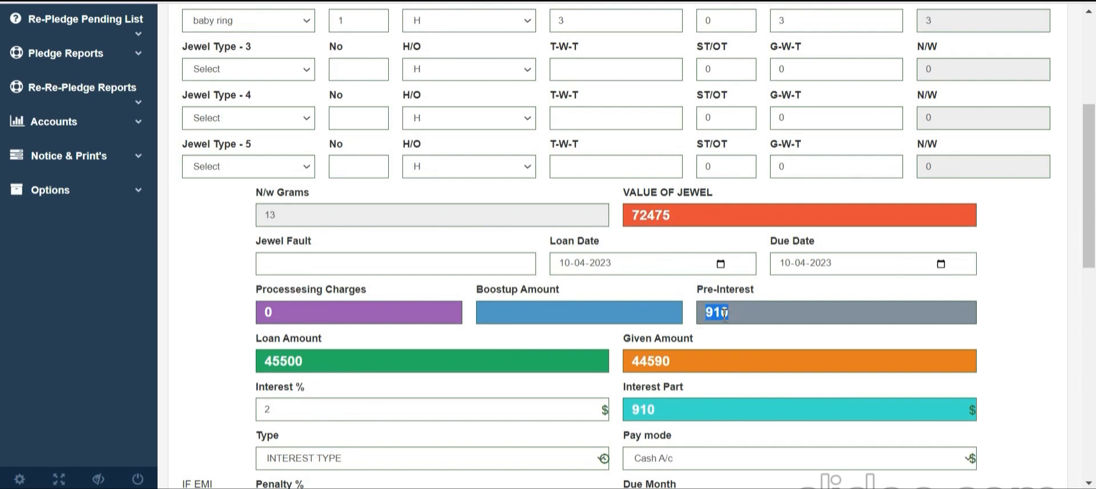
pyautogui.press('Tab')
pyautogui.press('Tab')
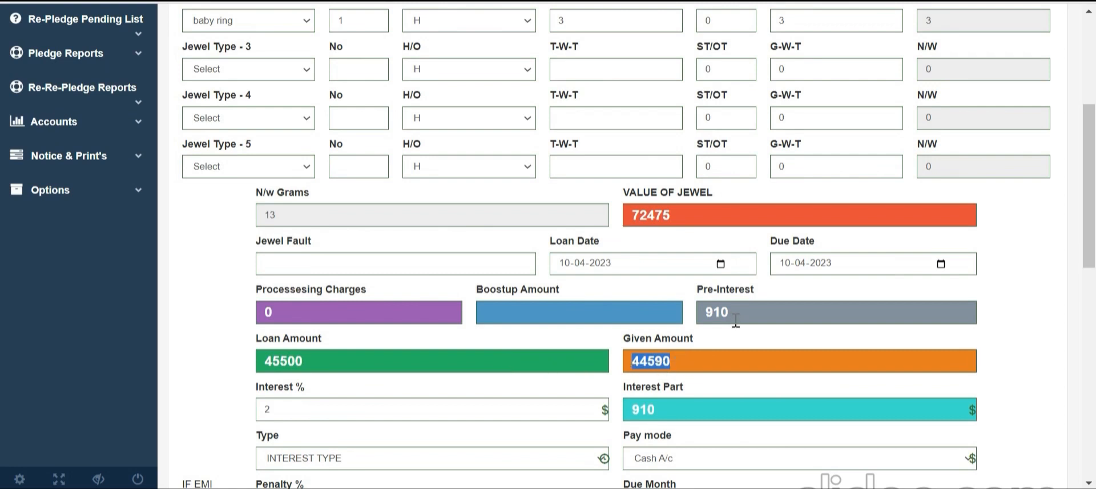
pyautogui.moveTo(736, 320); pyautogui.dragTo(700, 318)
pyautogui.click(682, 318)
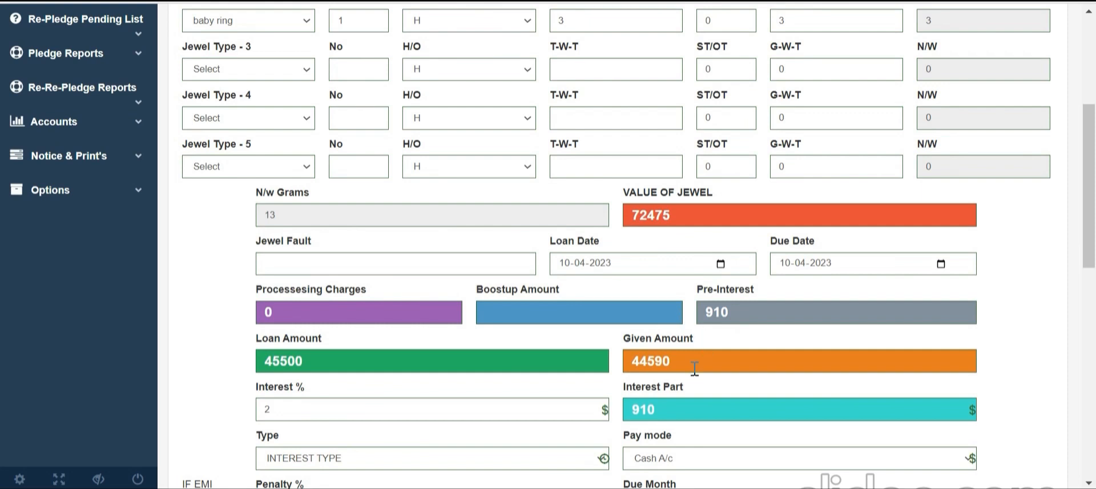
pyautogui.moveTo(634, 397); pyautogui.dragTo(669, 406)
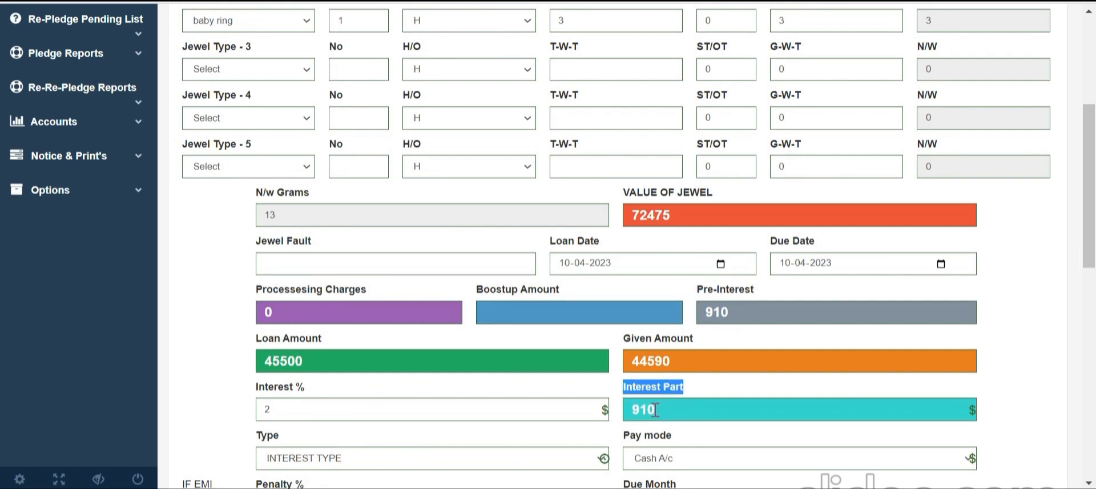
# Keep INTEREST TYPE as the loan's interest type
pyautogui.scroll(-2, 666, 390)
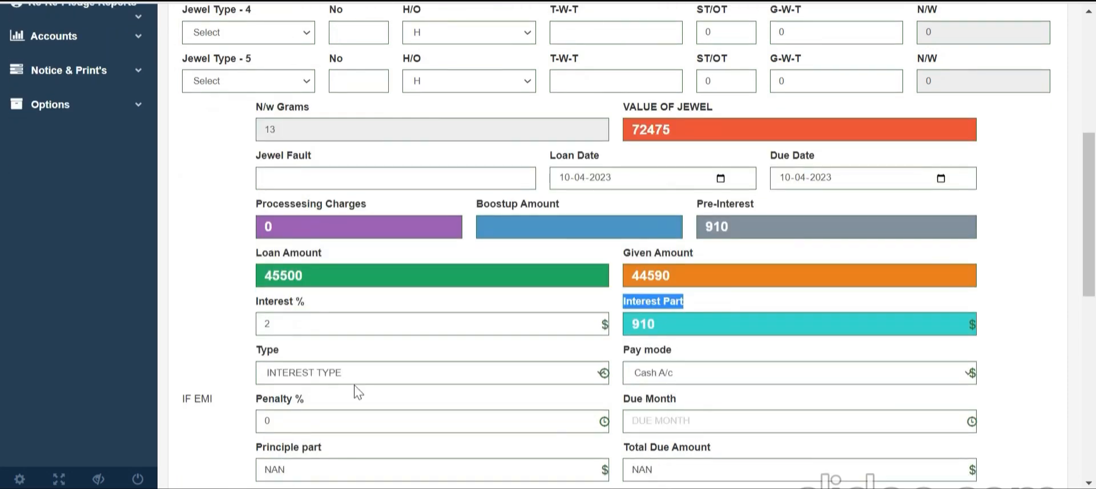
pyautogui.scroll(-2, 360, 382)
pyautogui.click(313, 292)
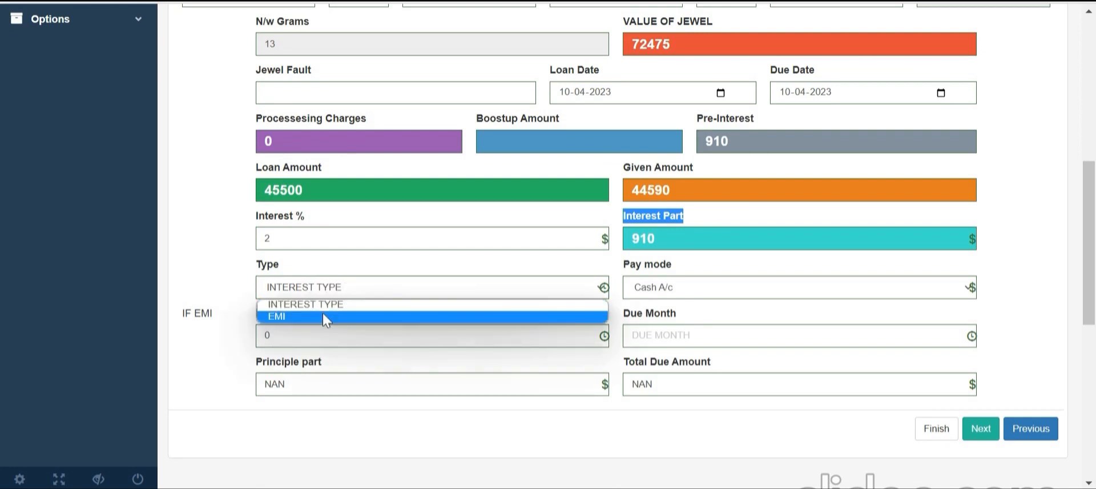
pyautogui.click(342, 290)
# Raise the loan amount from 45500 to 47000, confirm boost-up -1500, and move to Images
pyautogui.click(253, 194)
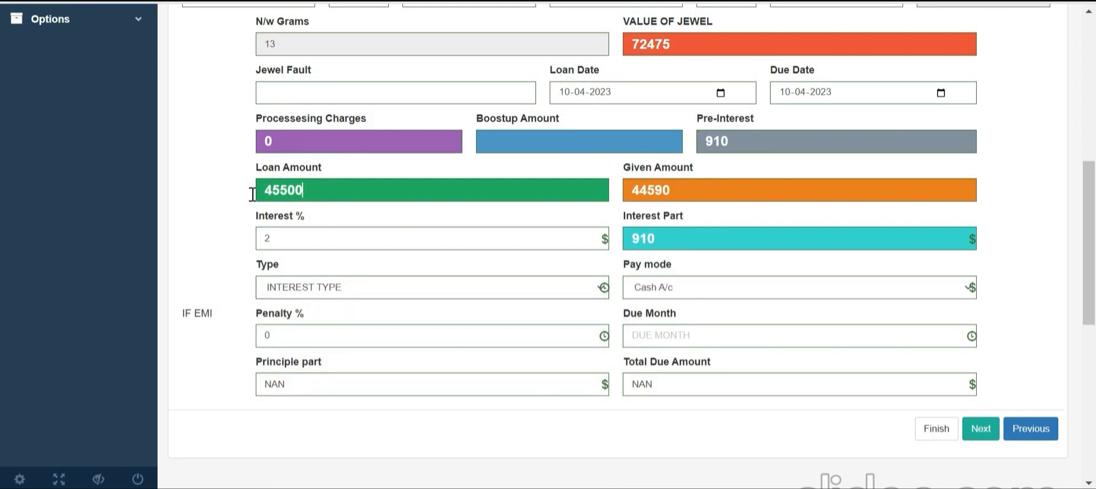
pyautogui.doubleClick(253, 194)
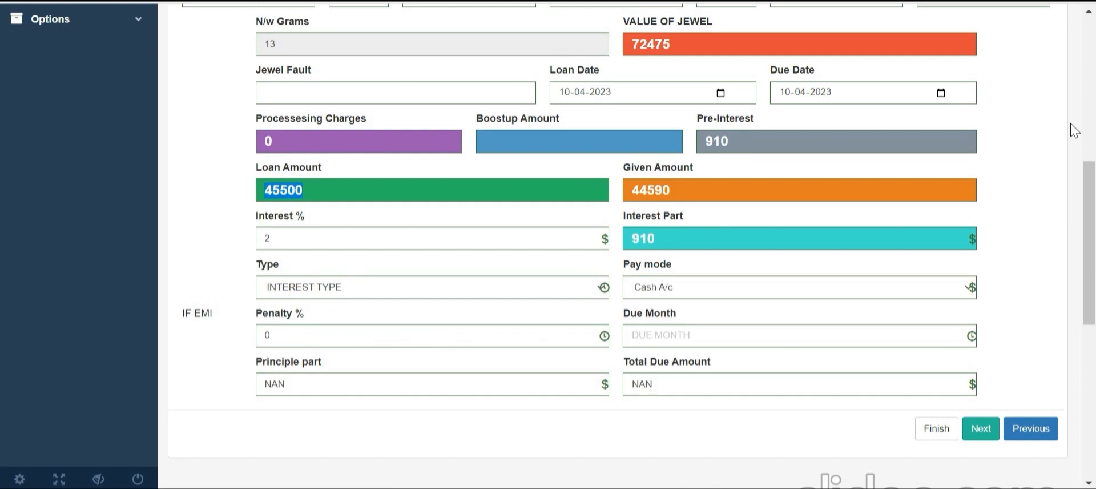
pyautogui.write('47000')
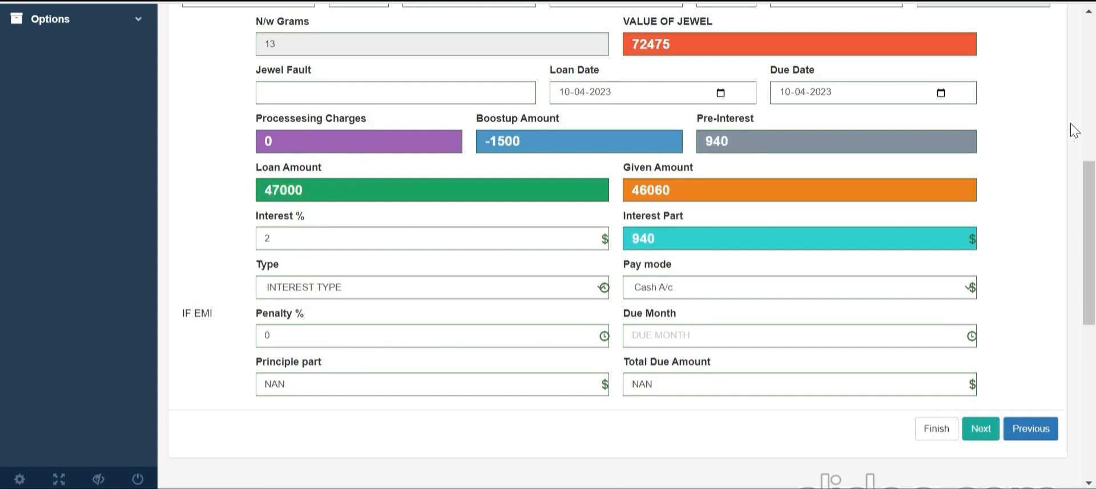
pyautogui.tripleClick(527, 143)
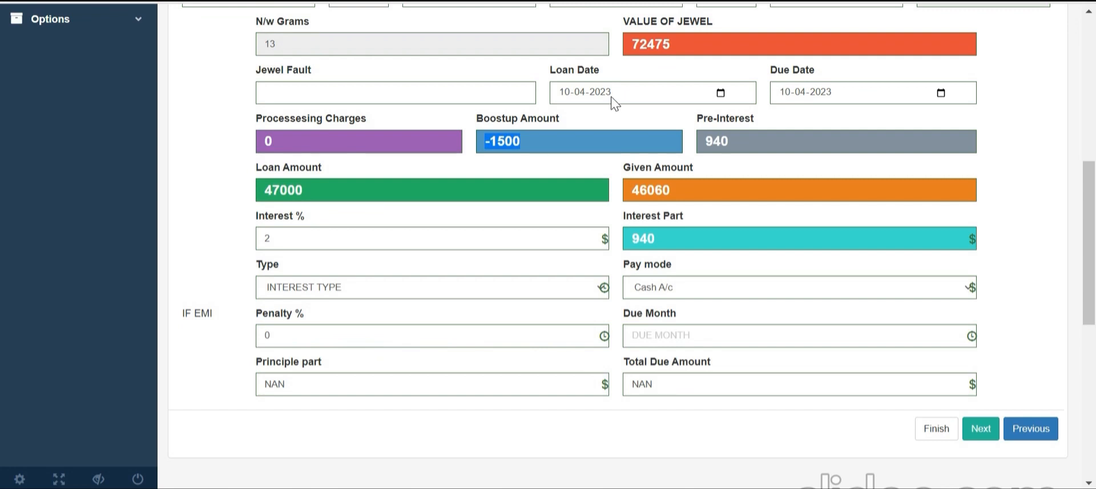
pyautogui.click(980, 429)
pyautogui.scroll(3, 728, 411)
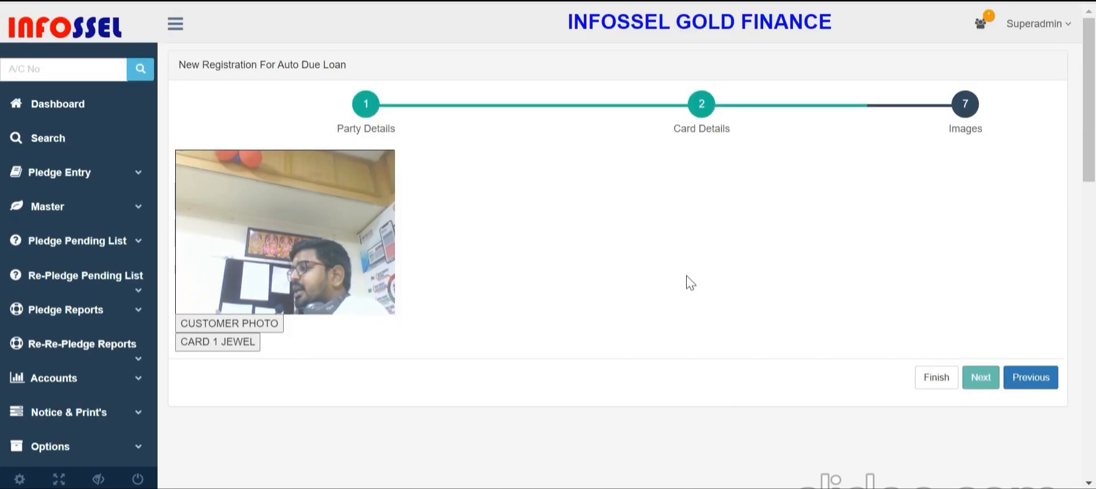
# View the CARD 1 JEWEL image and scroll through the images panel
pyautogui.click(261, 336)
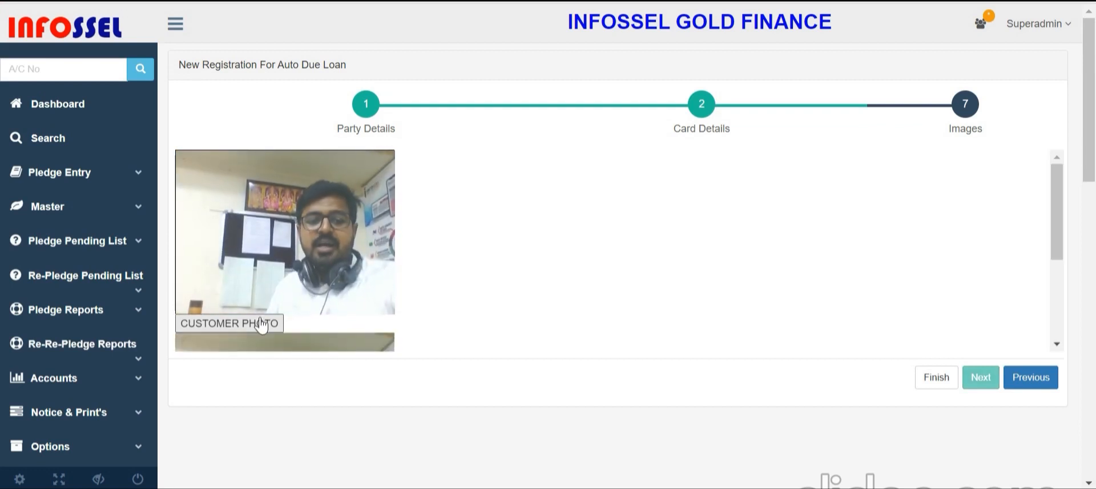
pyautogui.scroll(-3, 251, 302)
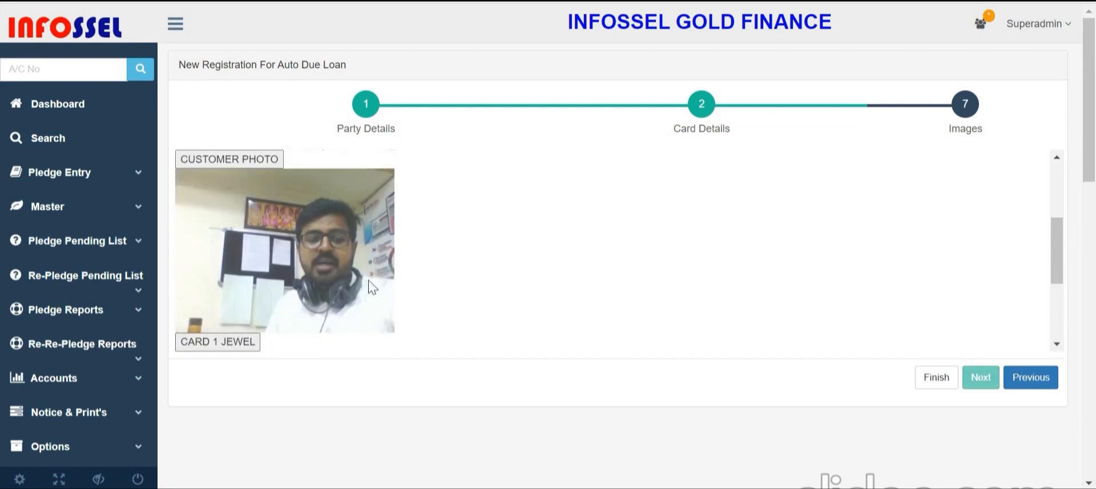
pyautogui.scroll(-3, 982, 169)
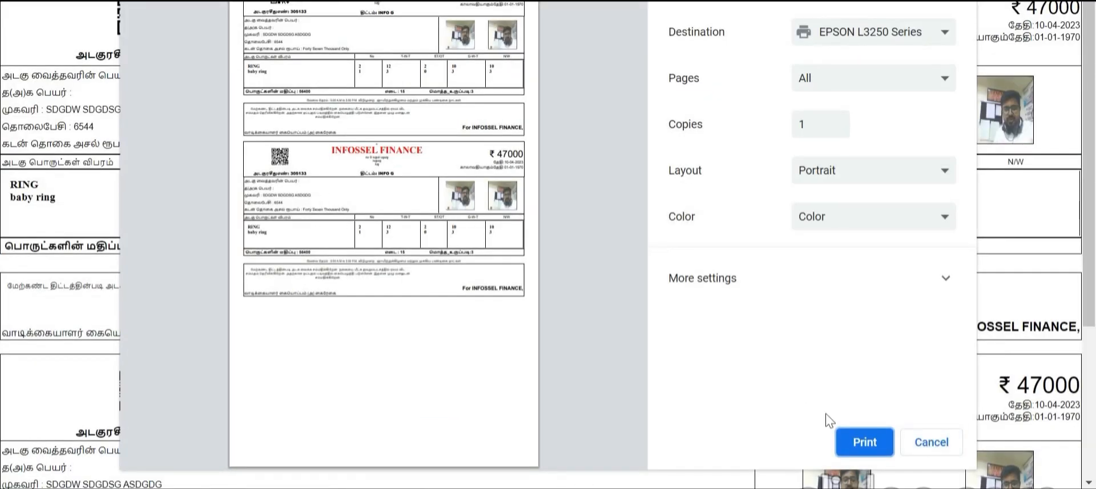
# Under More settings, raise the receipt's Custom print scale by six steps
pyautogui.click(729, 294)
pyautogui.scroll(-4, 937, 303)
pyautogui.click(837, 258)
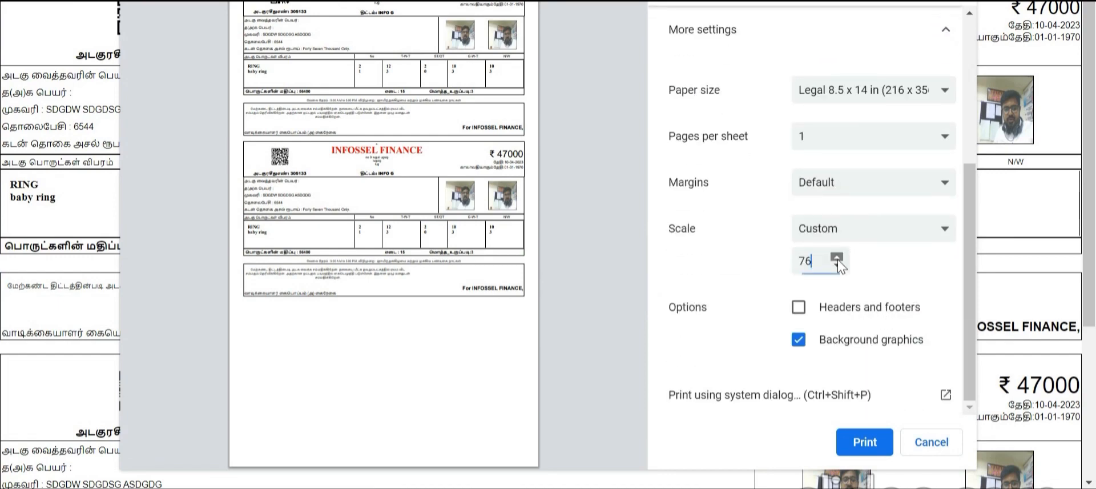
pyautogui.click(837, 259)
pyautogui.click(838, 259)
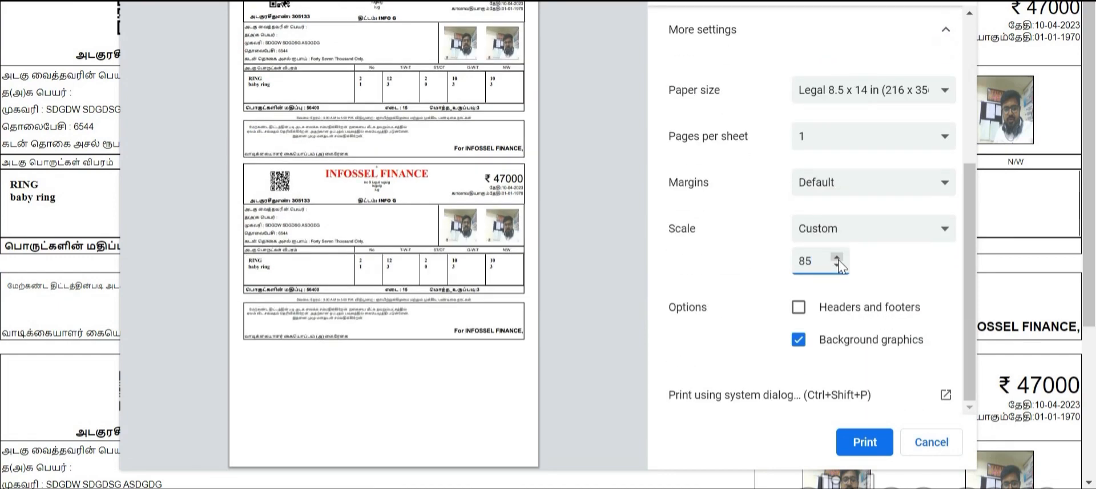
pyautogui.click(838, 259)
pyautogui.click(838, 259)
pyautogui.click(838, 259)
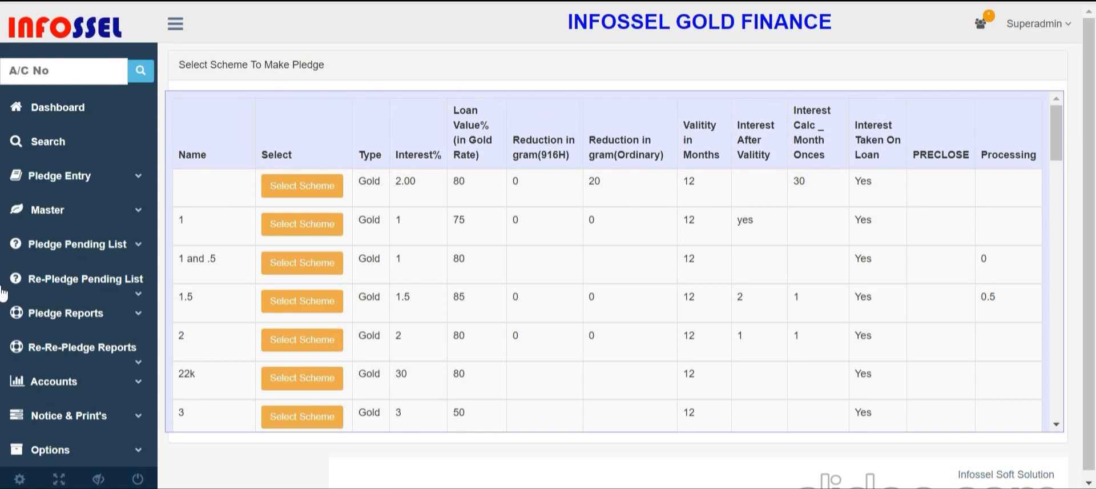
# Search for loan number 305133
pyautogui.click(69, 158)
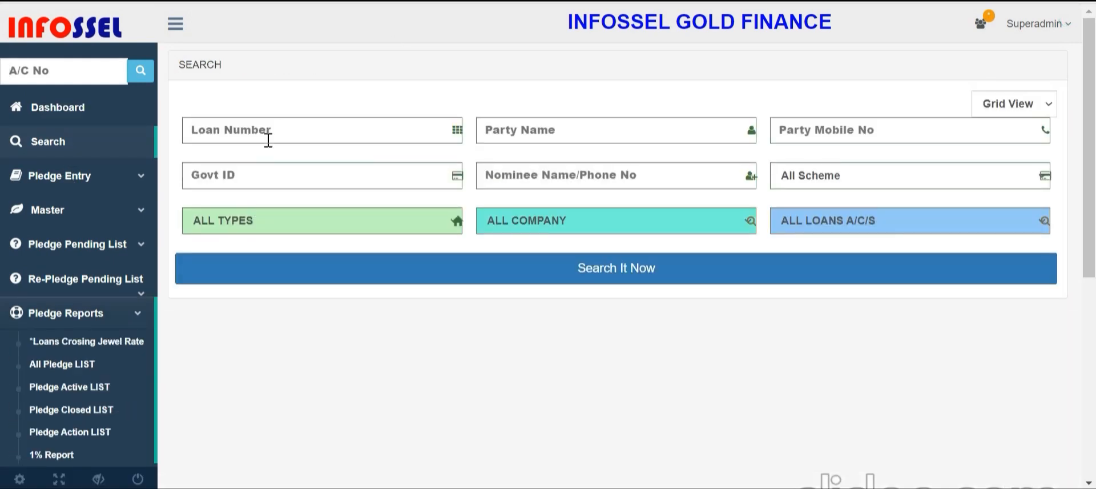
pyautogui.click(268, 140)
pyautogui.write('305133')
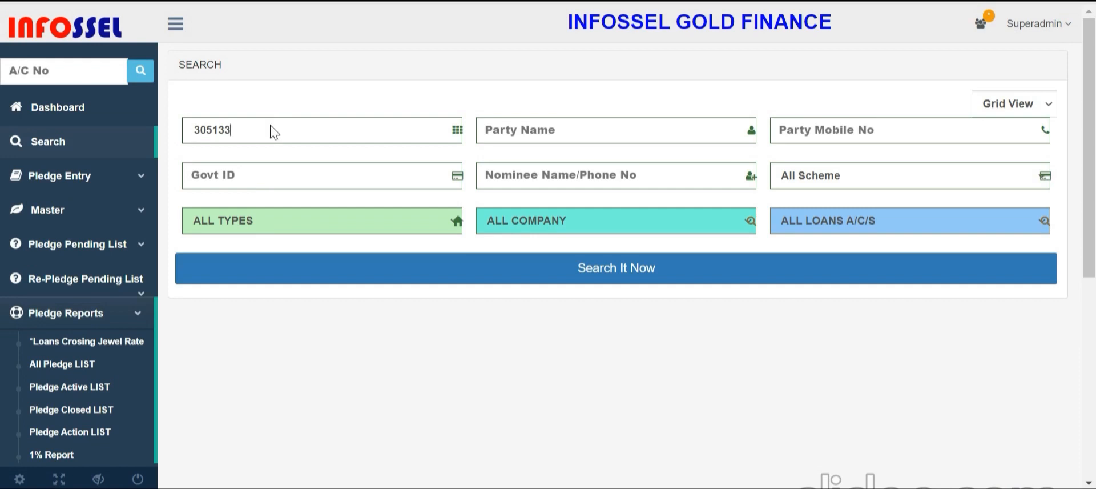
pyautogui.press('Return')
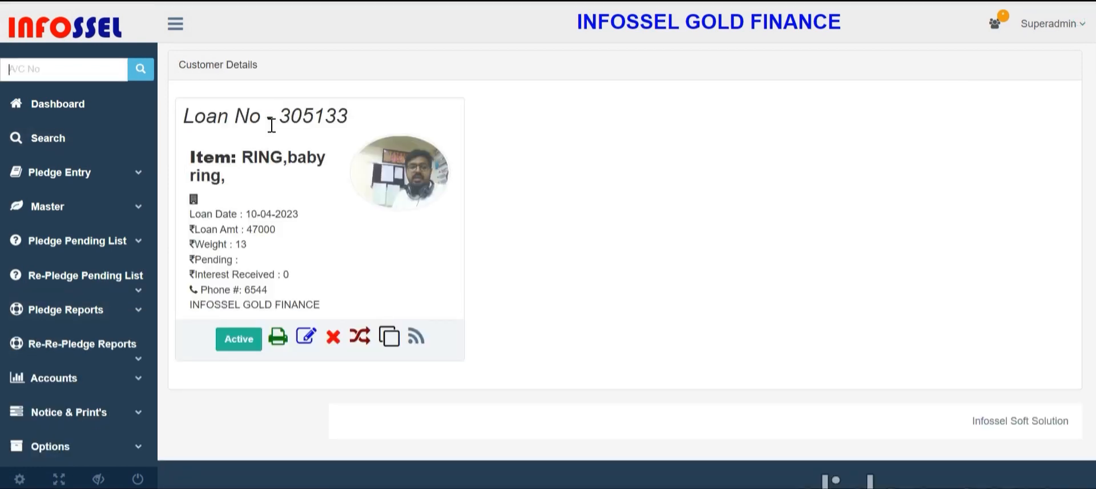
# Review the loan's RING item, date, 47000 amount and interest received, then open its full view
pyautogui.moveTo(242, 157); pyautogui.dragTo(284, 163)
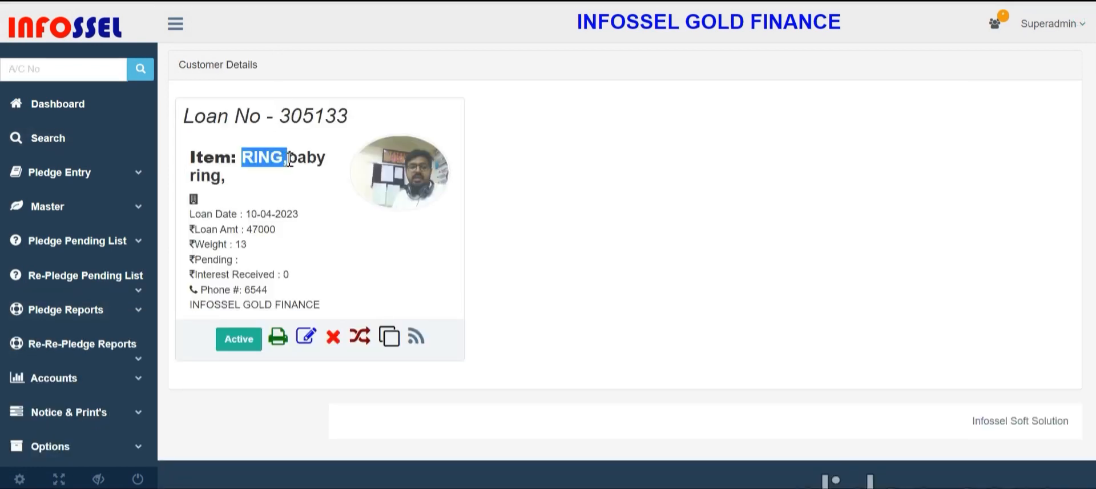
pyautogui.click(298, 157)
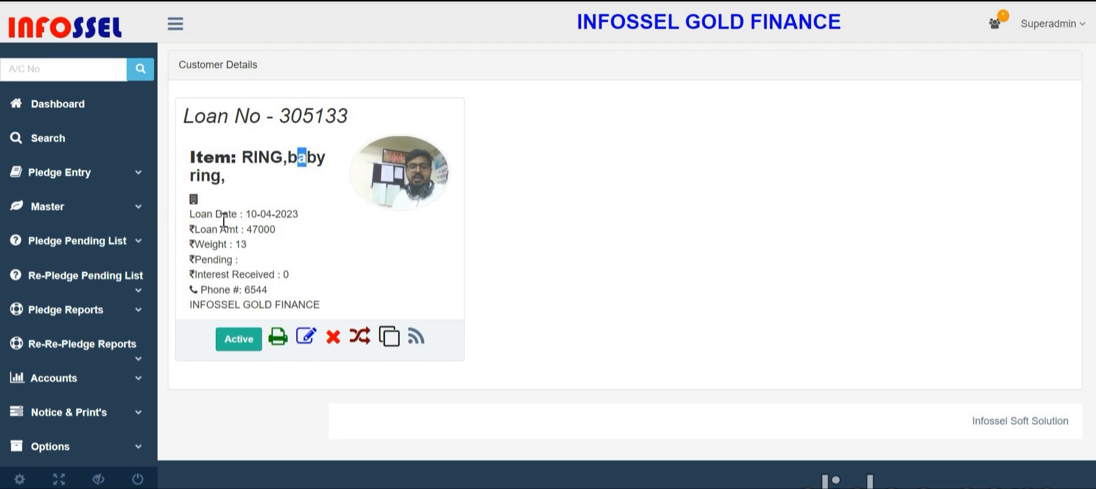
pyautogui.moveTo(195, 213); pyautogui.dragTo(309, 229)
pyautogui.moveTo(195, 229); pyautogui.dragTo(329, 240)
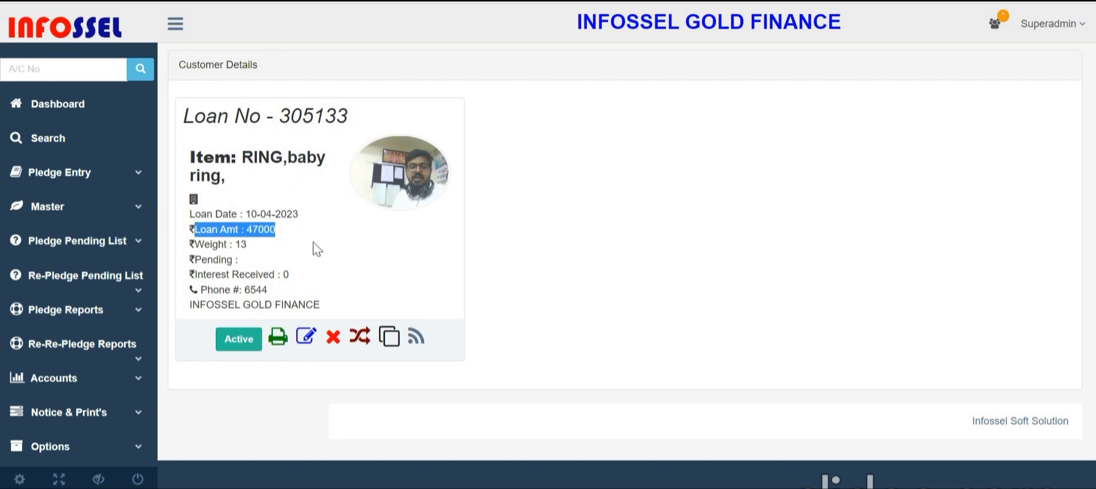
pyautogui.click(216, 243)
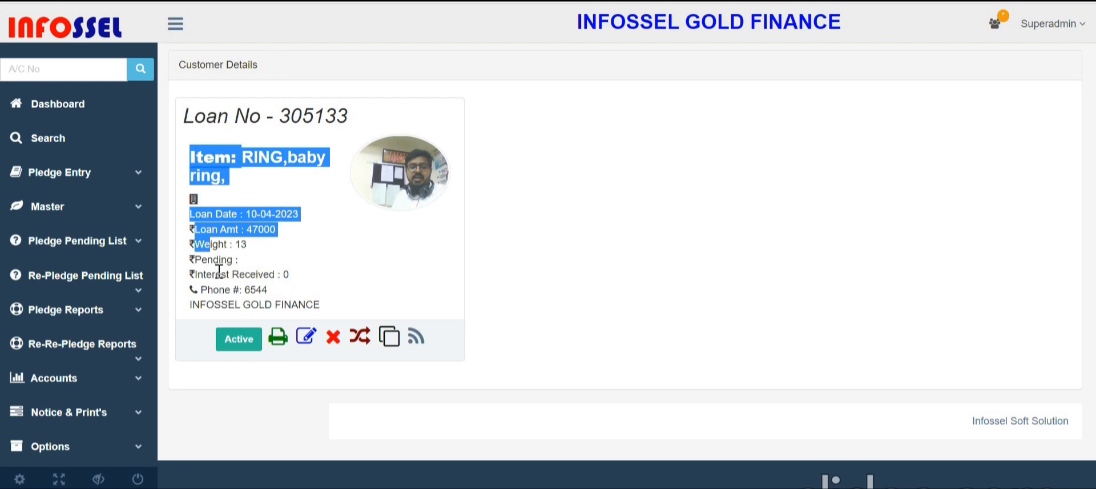
pyautogui.moveTo(215, 274); pyautogui.dragTo(294, 275)
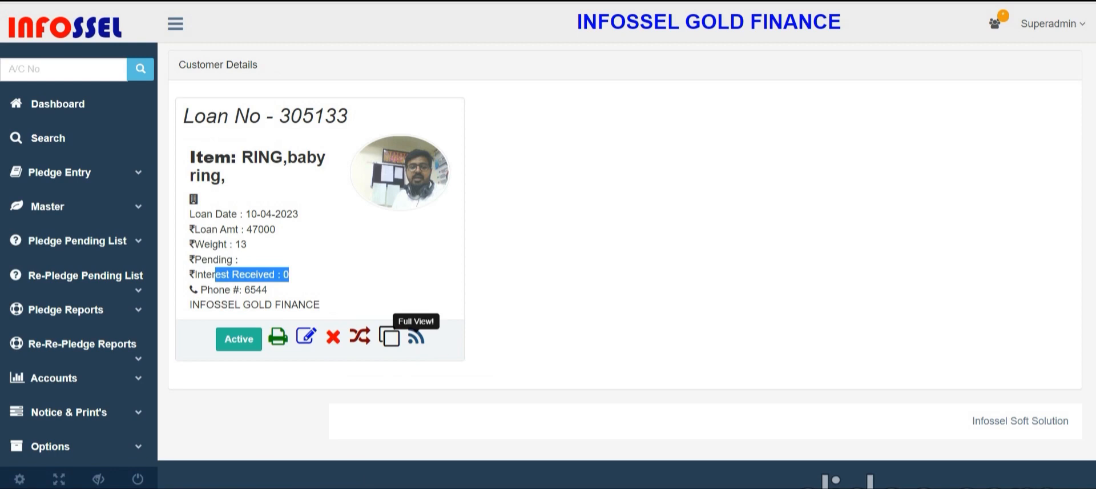
pyautogui.click(416, 337)
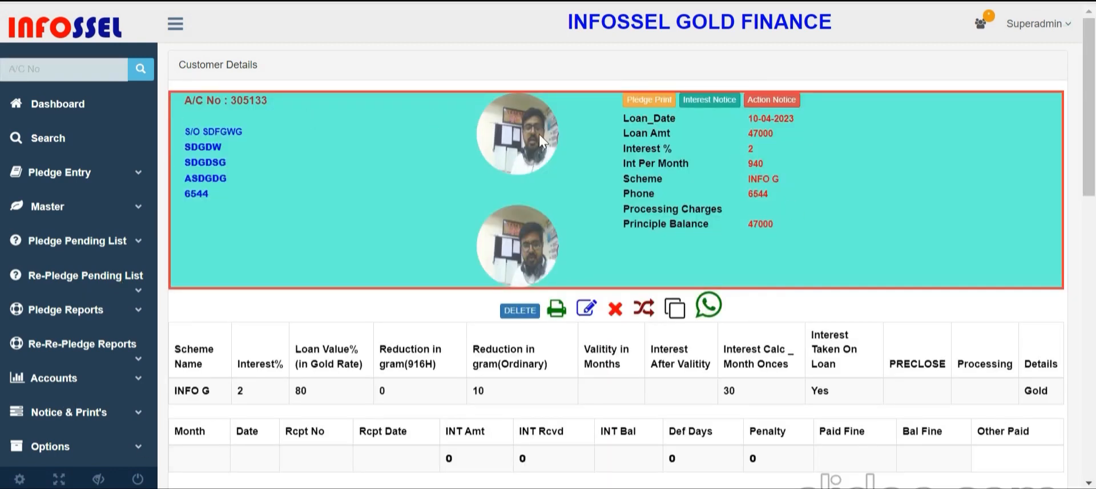
pyautogui.moveTo(640, 118); pyautogui.dragTo(766, 221)
pyautogui.click(629, 87)
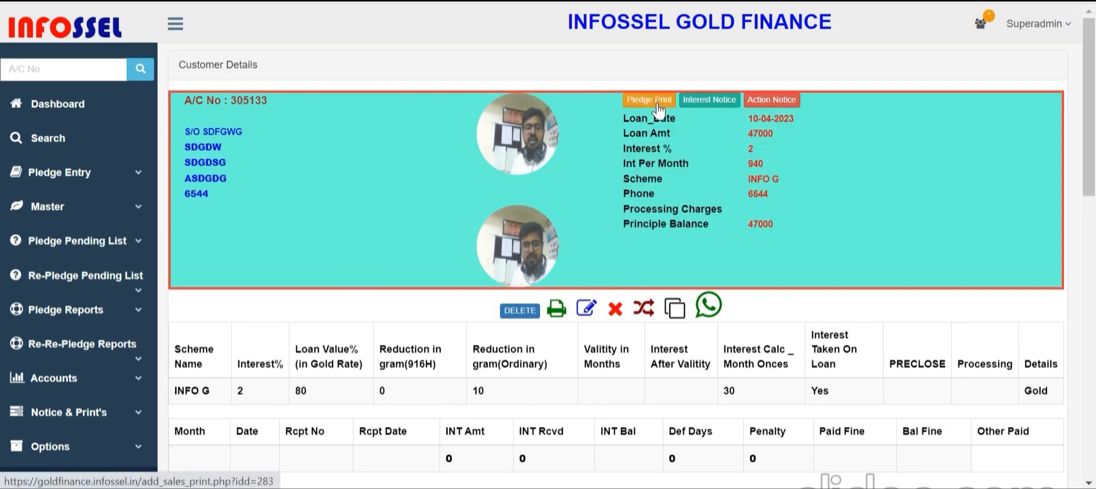
pyautogui.click(650, 99)
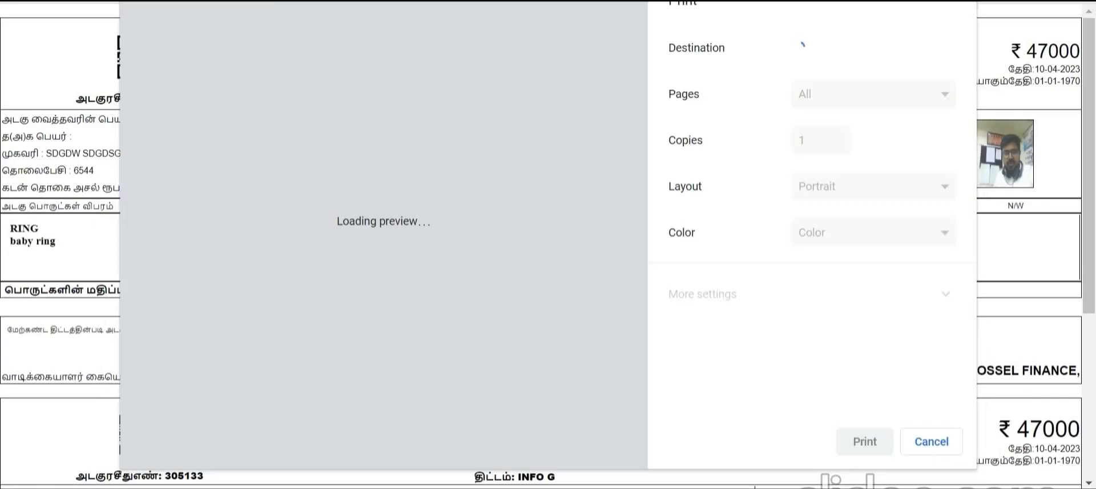
pyautogui.press('Escape')
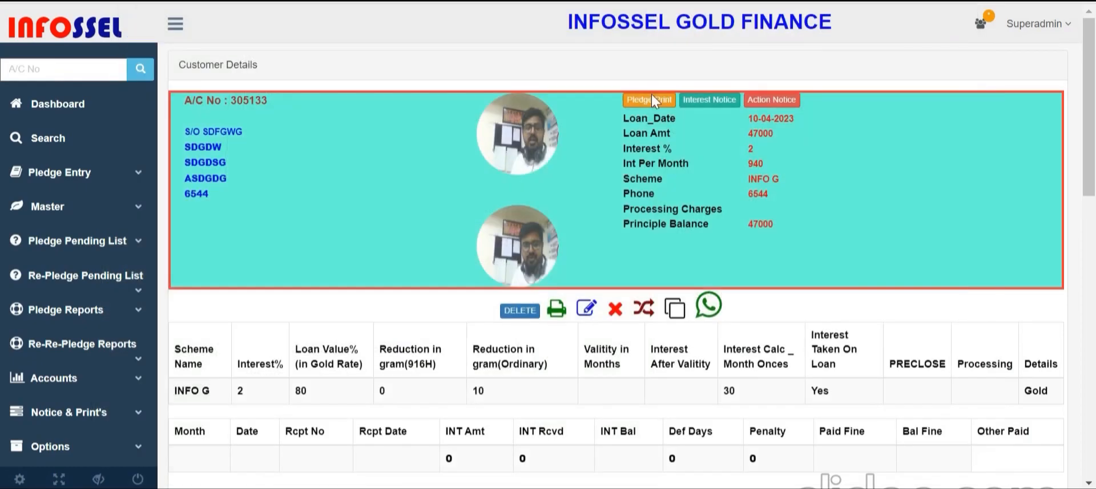
pyautogui.click(710, 100)
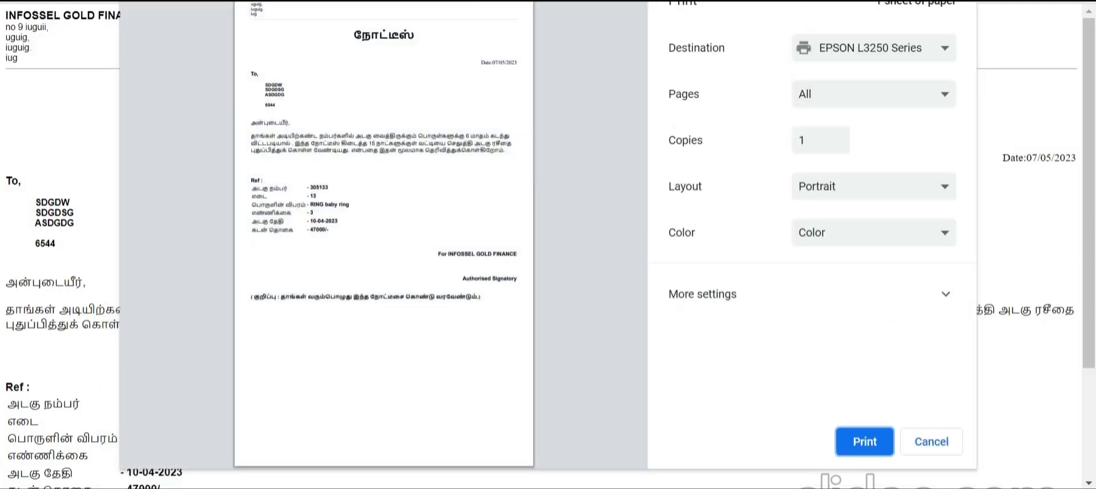
pyautogui.click(932, 441)
pyautogui.click(771, 104)
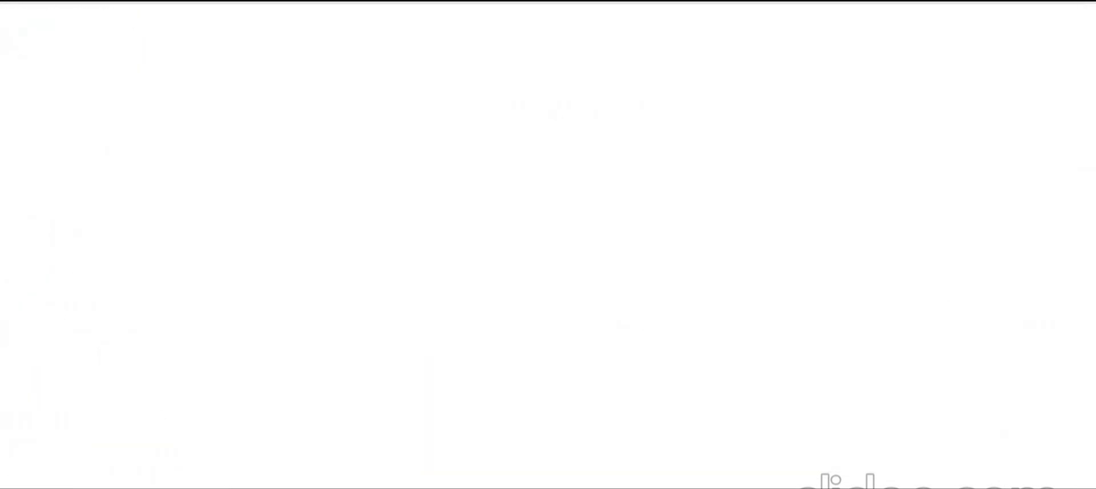
pyautogui.press('Escape')
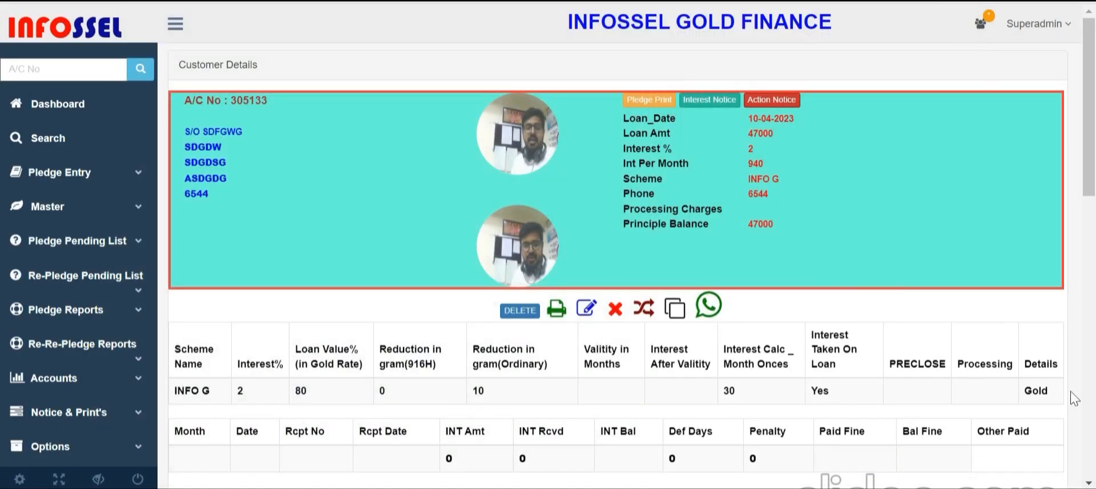
pyautogui.scroll(-3, 415, 345)
pyautogui.moveTo(247, 187); pyautogui.dragTo(339, 195)
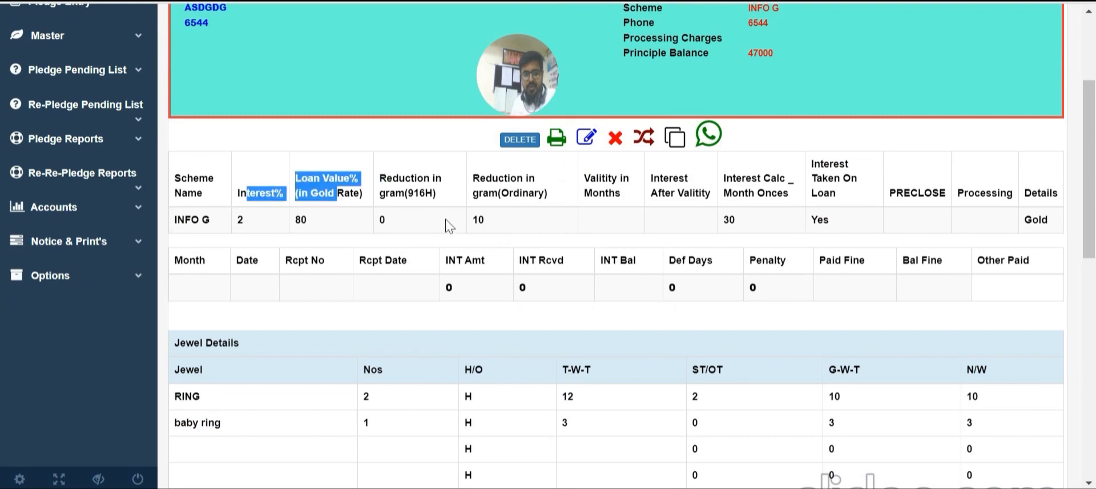
pyautogui.moveTo(174, 174); pyautogui.dragTo(342, 224)
pyautogui.click(672, 213)
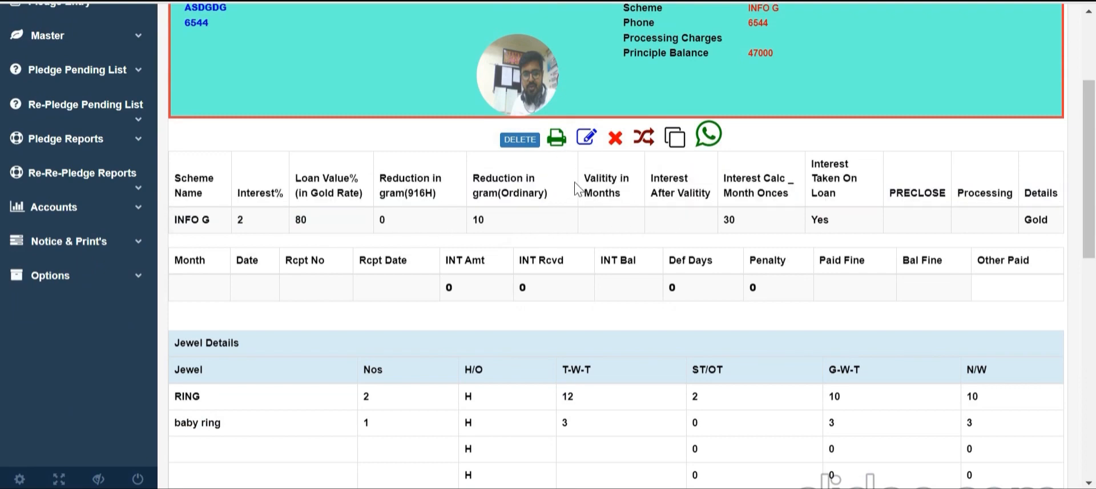
pyautogui.scroll(-3, 571, 177)
pyautogui.scroll(4, 573, 191)
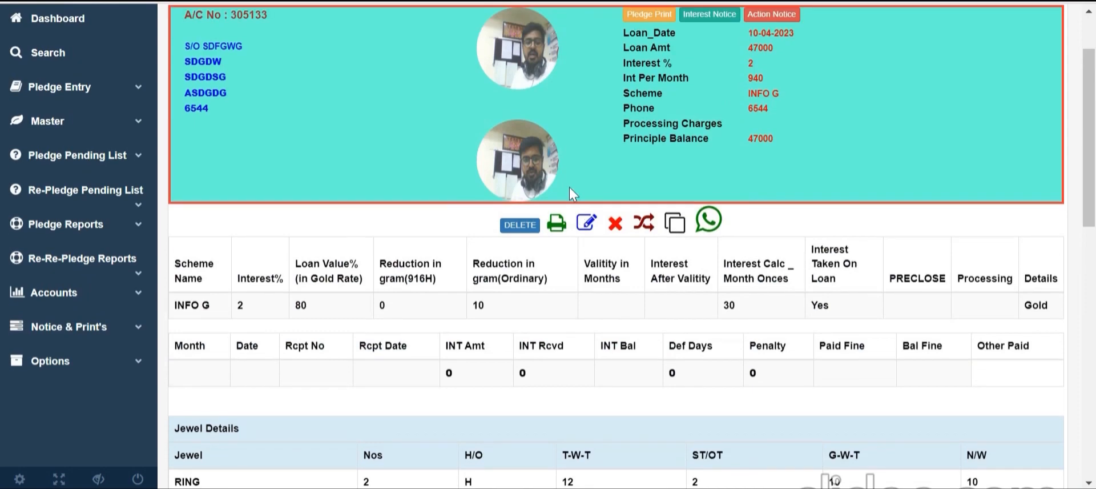
# Set the payment To date forward to June, giving 30 days and 940 interest
pyautogui.click(557, 223)
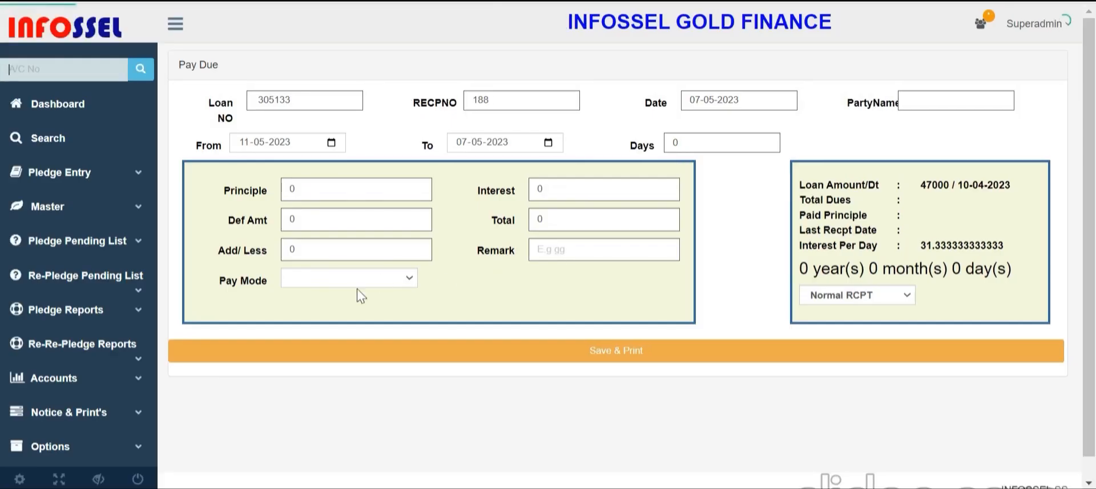
pyautogui.click(477, 142)
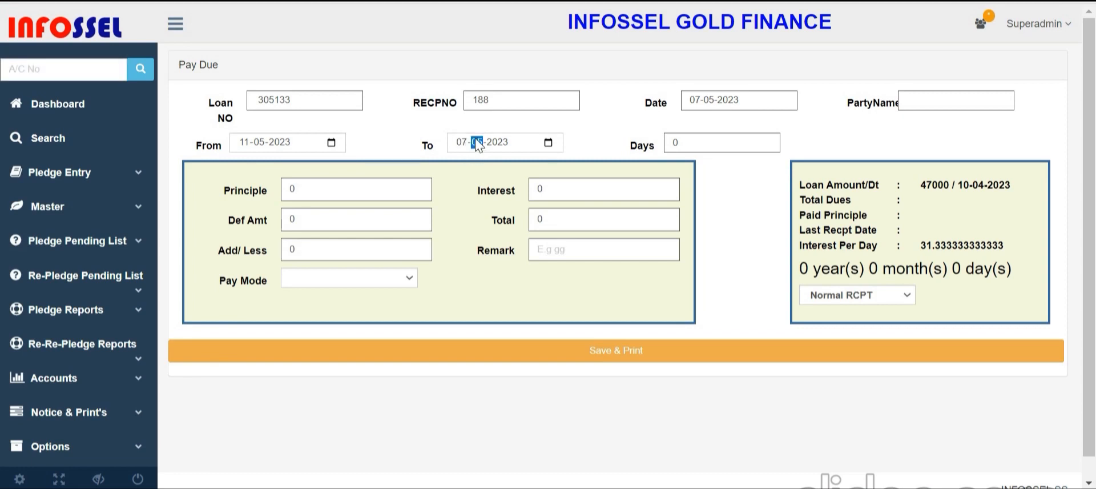
pyautogui.press('Up')
pyautogui.doubleClick(716, 144)
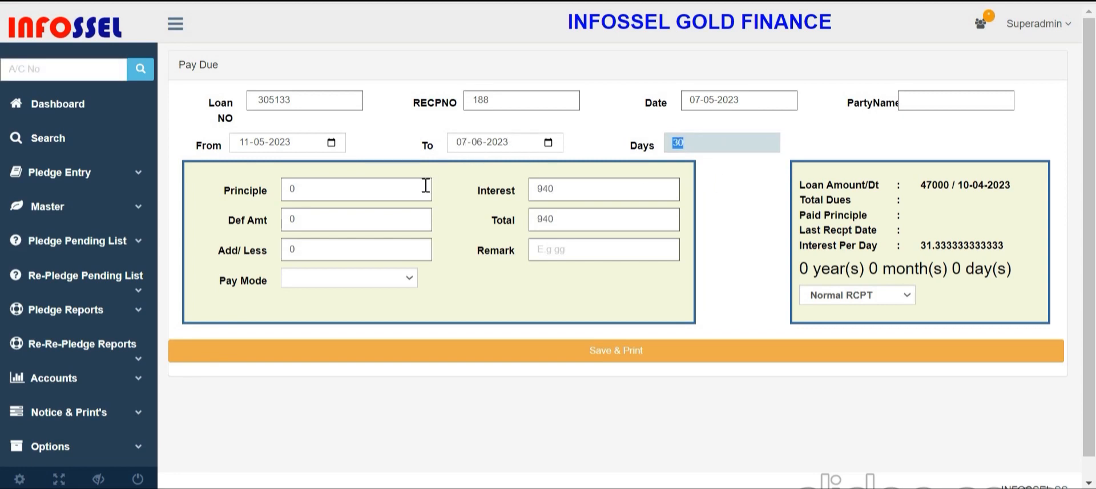
pyautogui.doubleClick(579, 196)
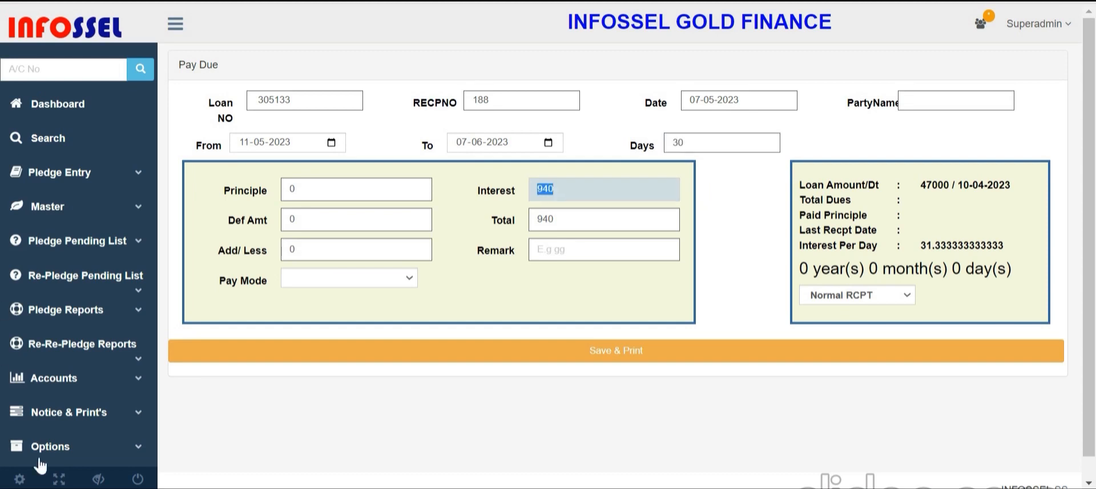
# Enter 7000 as the principal and save the payment with Cash A/C as payment mode
pyautogui.doubleClick(327, 194)
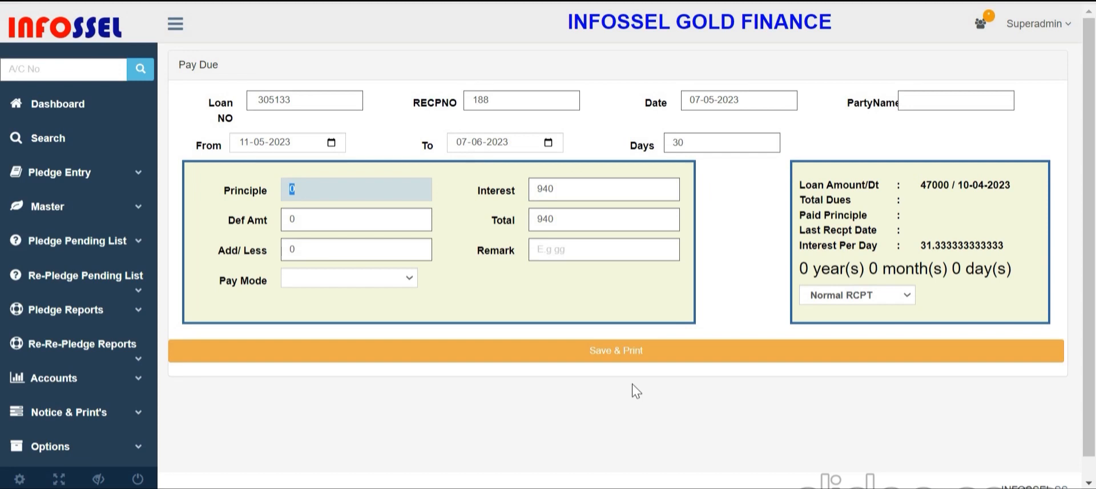
pyautogui.write('7000')
pyautogui.click(626, 352)
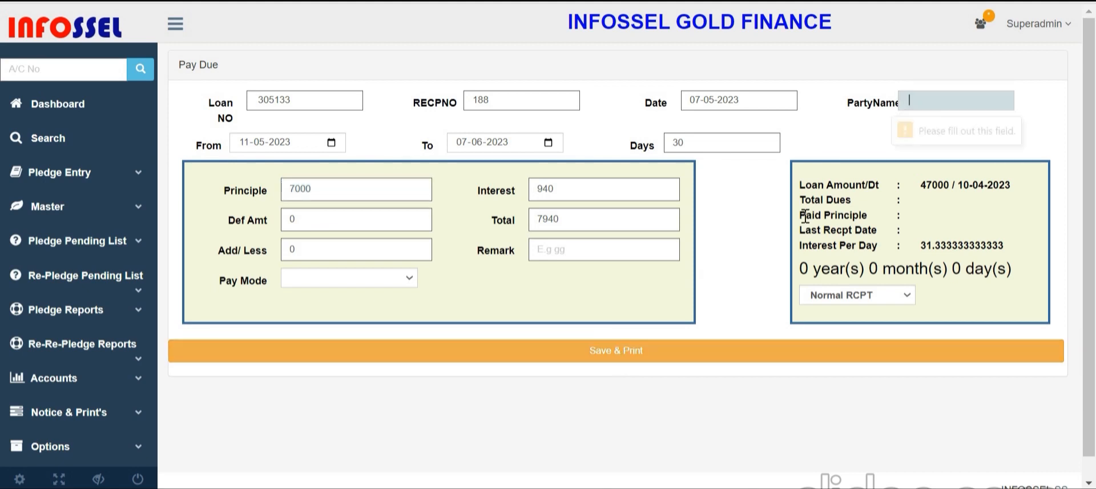
pyautogui.click(648, 352)
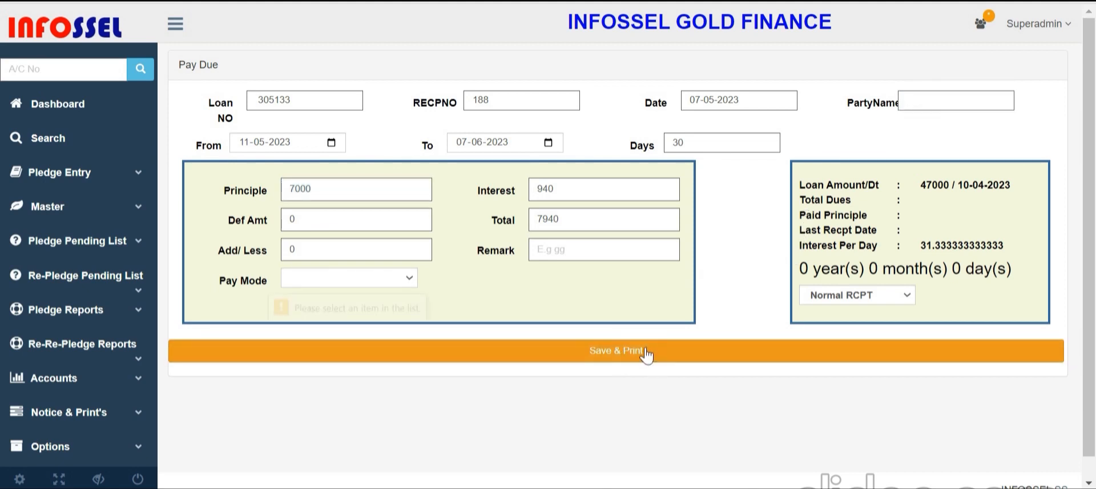
pyautogui.click(379, 286)
pyautogui.click(370, 305)
# Print the payment receipt, then review the Pay Due form's 47000 loan and 7000 paid principal
pyautogui.click(386, 355)
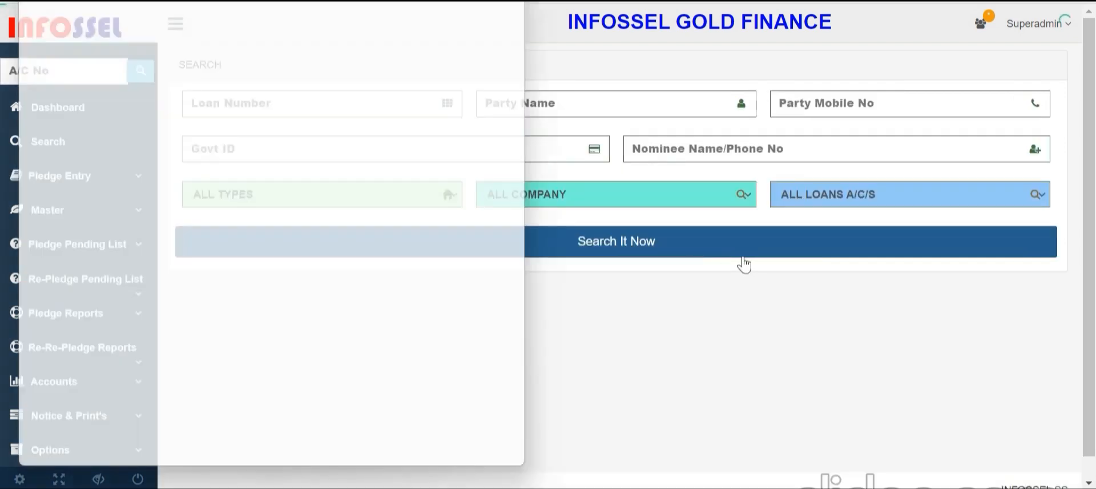
pyautogui.click(526, 1)
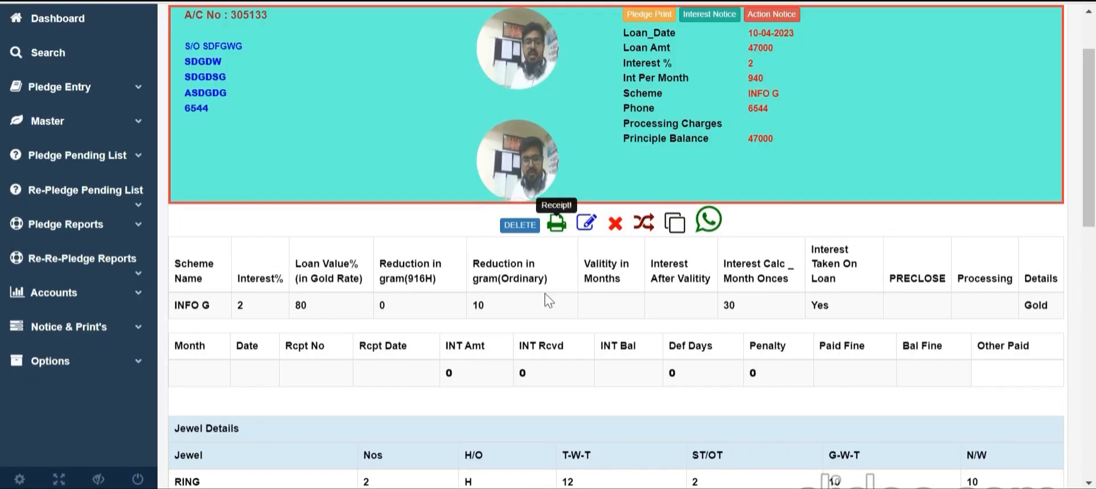
pyautogui.click(557, 222)
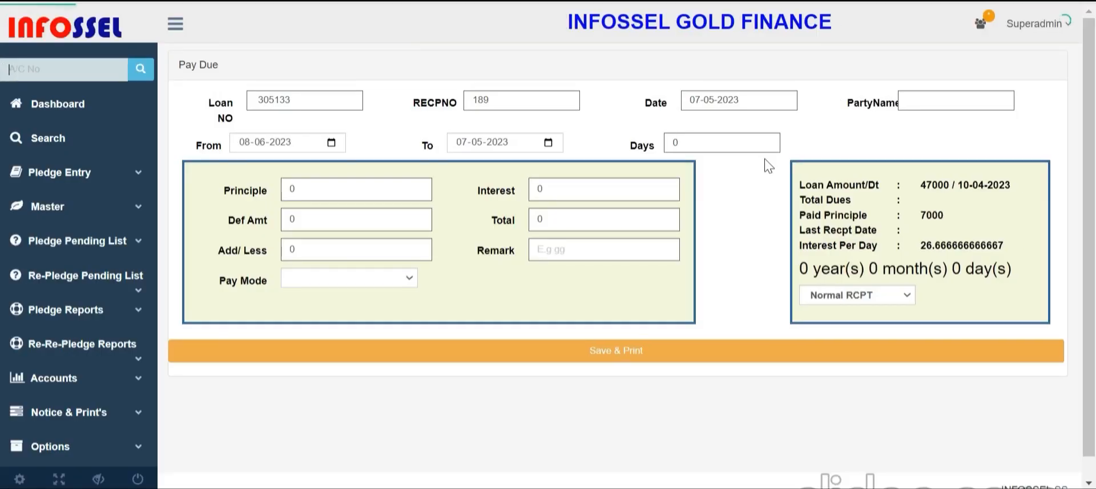
pyautogui.moveTo(919, 186); pyautogui.dragTo(950, 187)
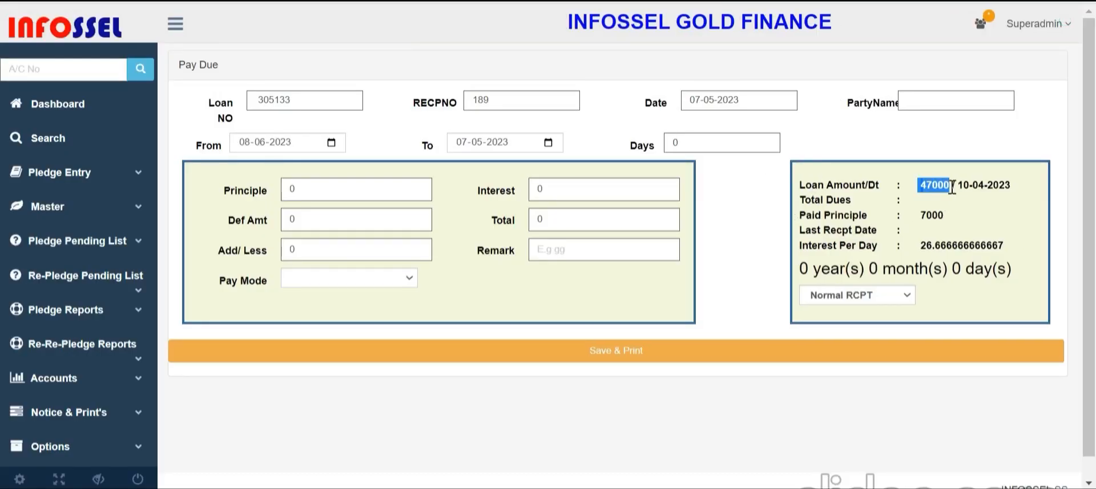
pyautogui.moveTo(845, 216); pyautogui.dragTo(971, 221)
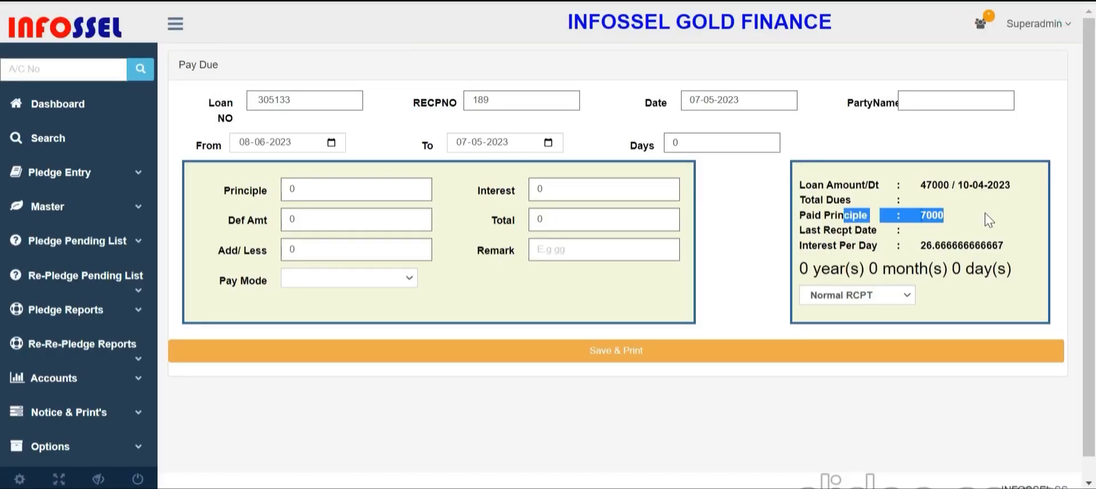
pyautogui.moveTo(833, 245); pyautogui.dragTo(936, 246)
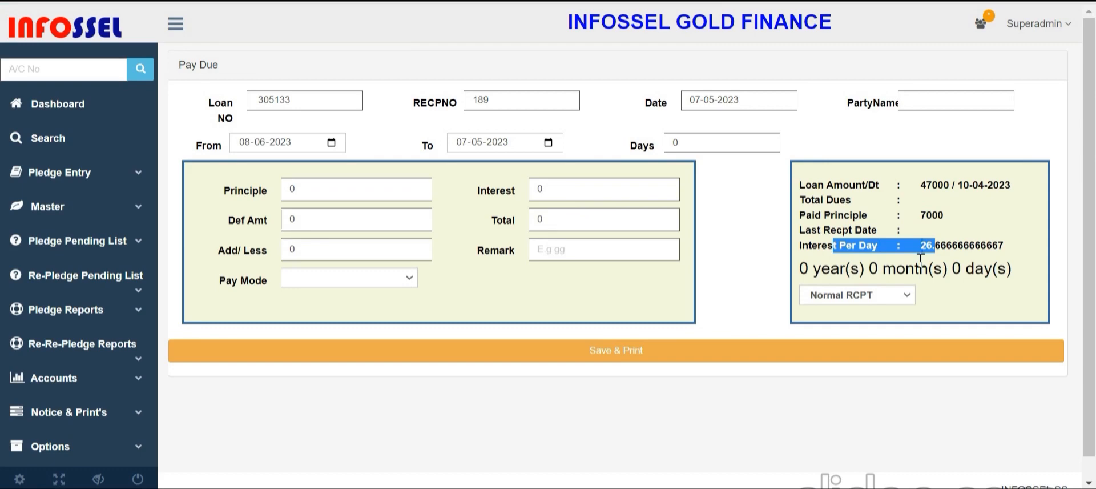
pyautogui.moveTo(302, 195); pyautogui.dragTo(199, 188)
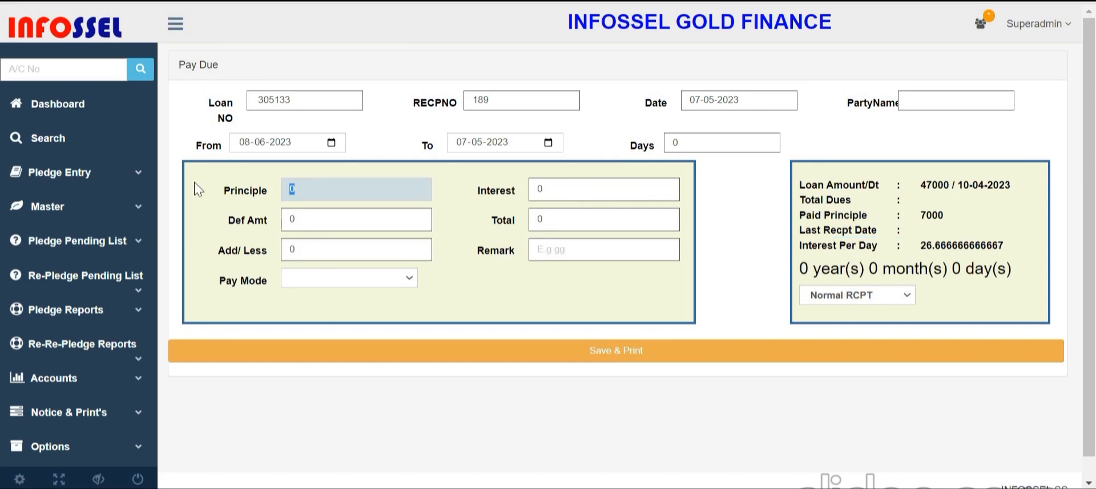
# Register the loan's full settlement through 01-08-2023: 60 days, interest 1600, total 41600
pyautogui.click(928, 1)
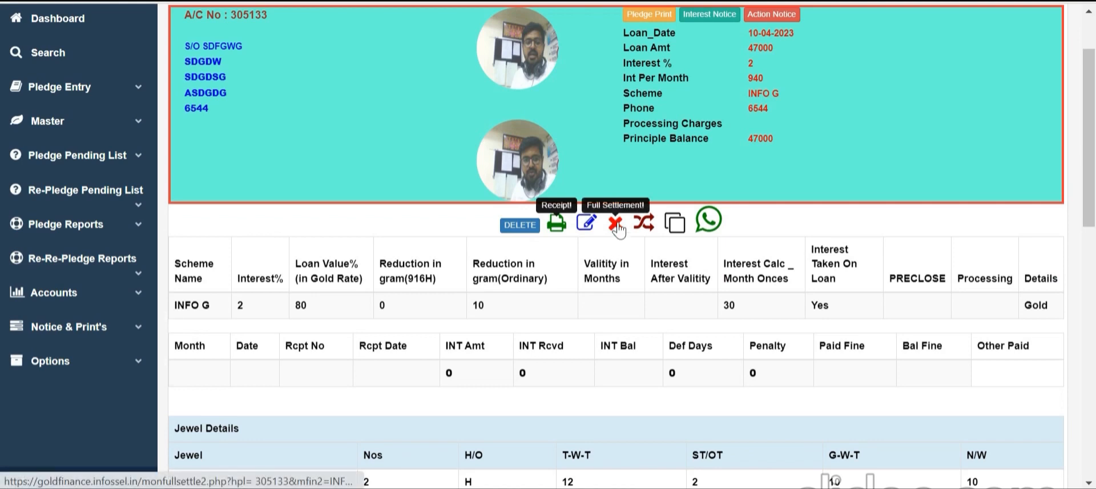
pyautogui.keyDown('ctrl'); pyautogui.click(617, 224); pyautogui.keyUp('ctrl')
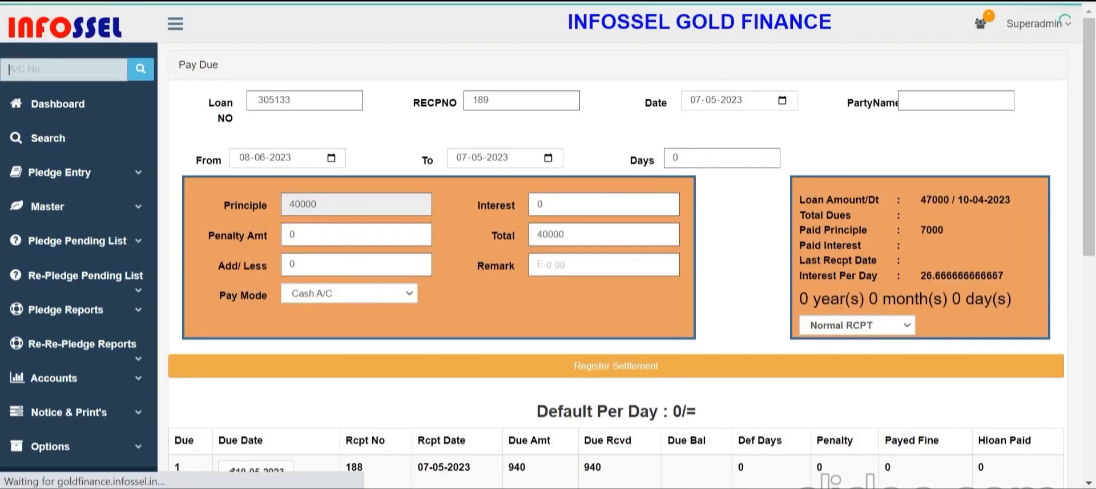
pyautogui.doubleClick(332, 208)
pyautogui.click(479, 160)
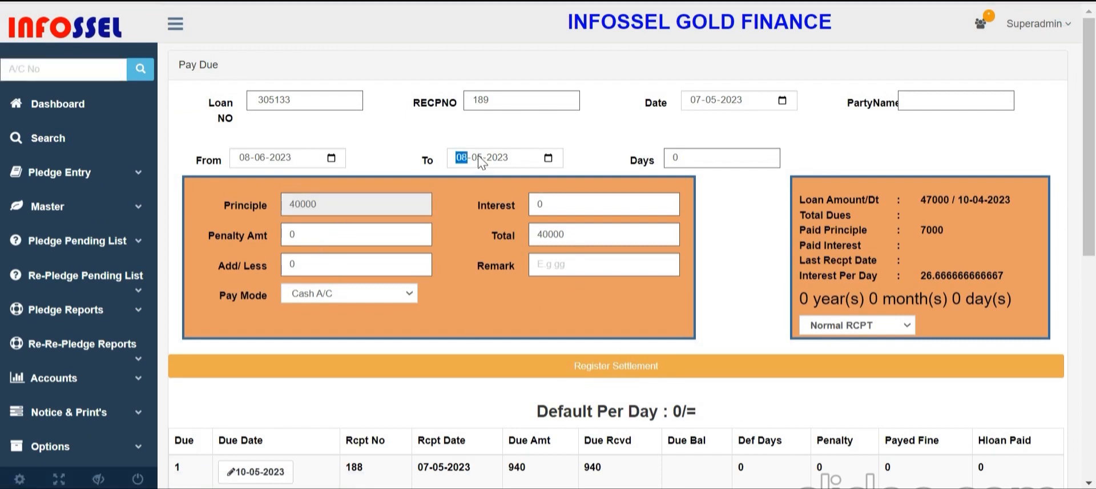
pyautogui.press('Up')
pyautogui.write('01')
pyautogui.press('Up')
pyautogui.press('Up')
pyautogui.press('Up')
pyautogui.click(596, 213)
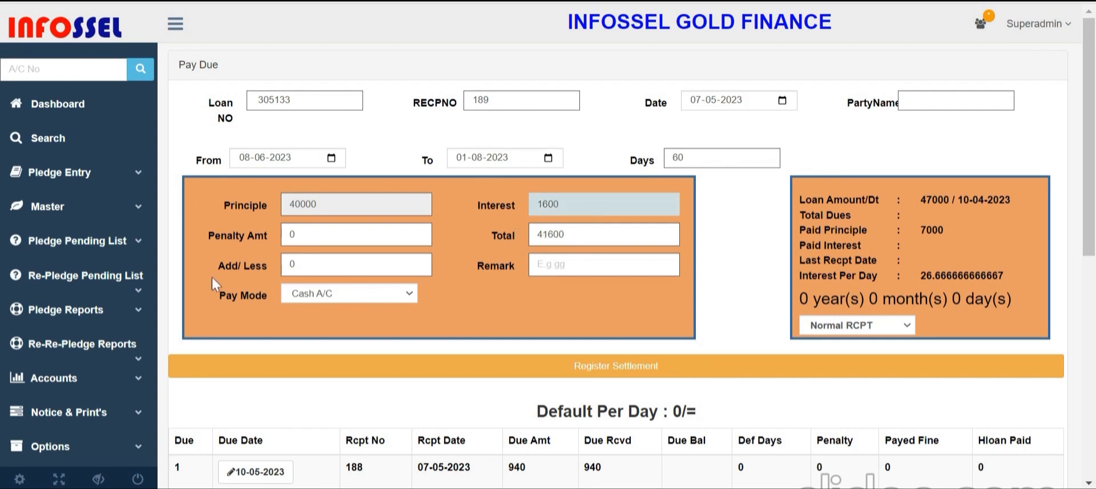
pyautogui.click(530, 373)
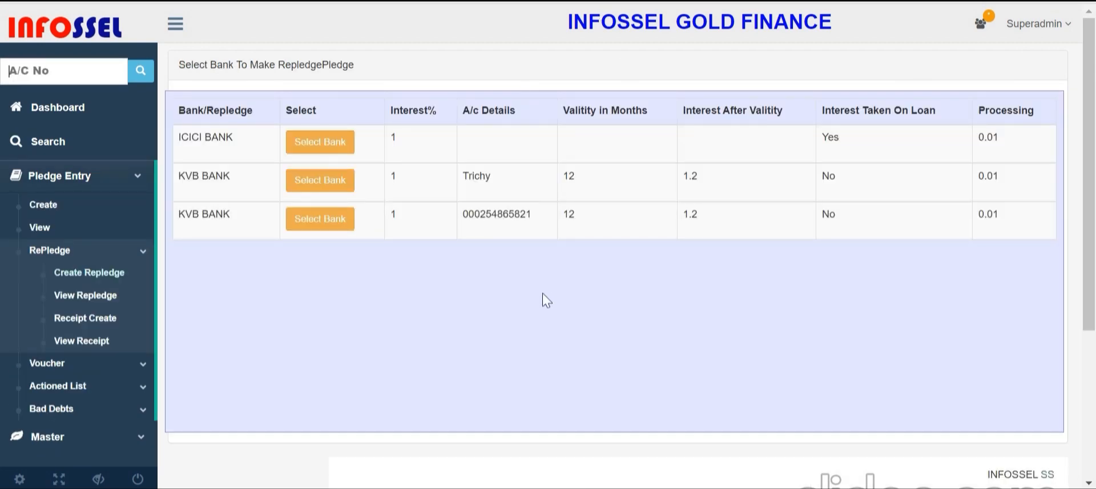
pyautogui.click(88, 251)
pyautogui.click(89, 253)
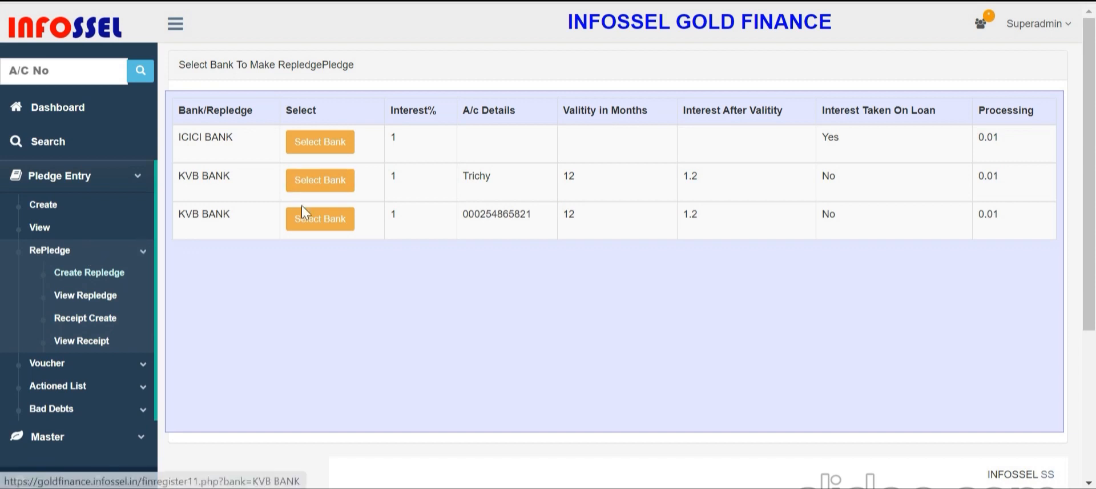
pyautogui.scroll(-4, 112, 360)
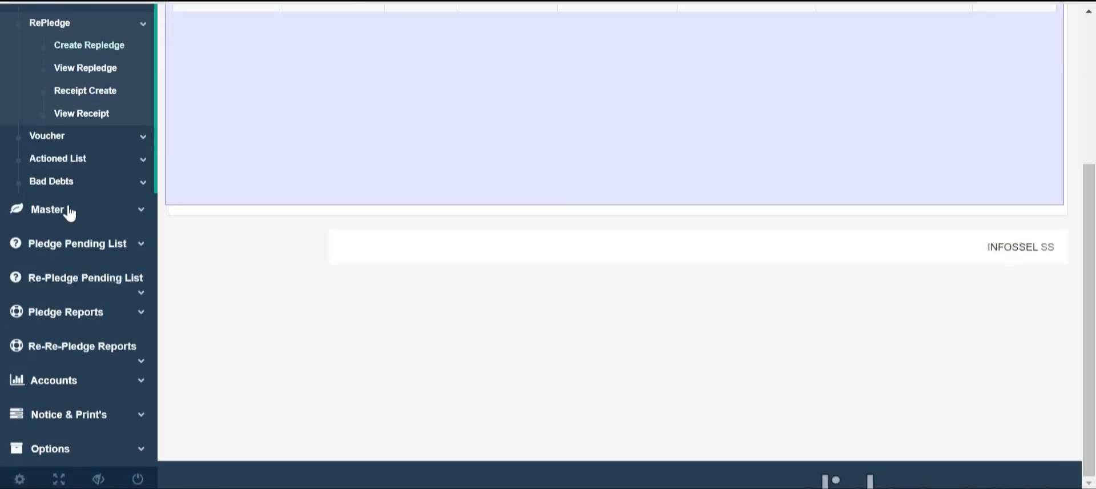
pyautogui.click(68, 211)
pyautogui.scroll(1, 70, 130)
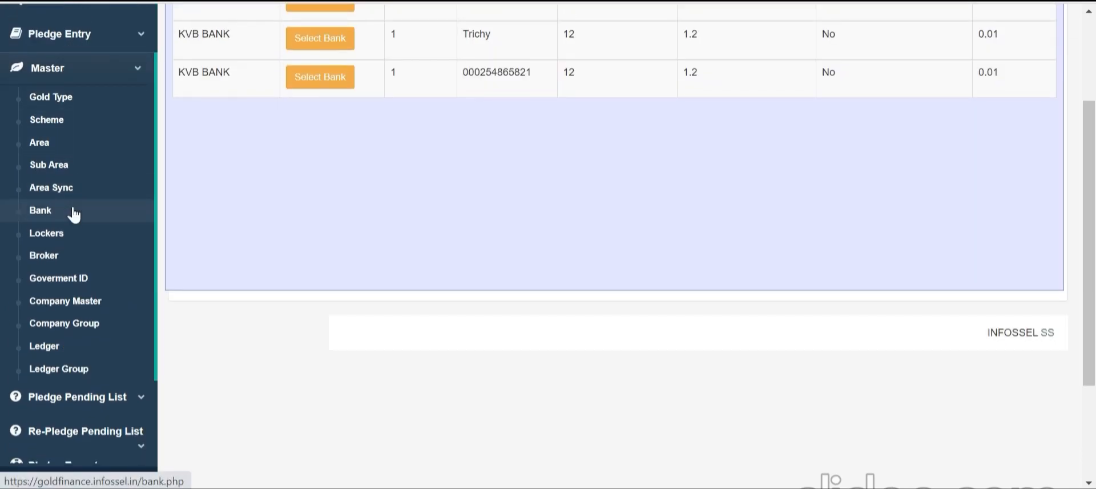
pyautogui.scroll(3, 67, 224)
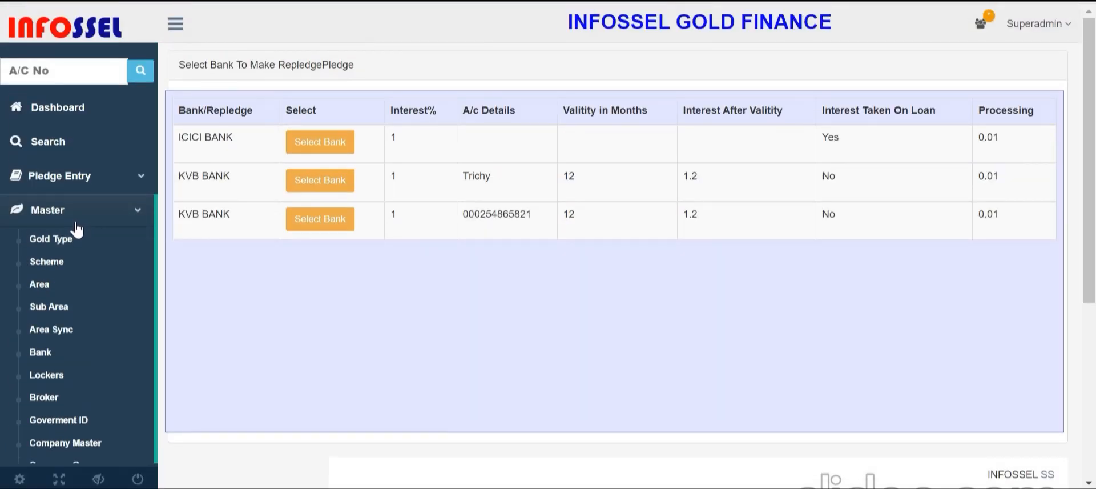
pyautogui.click(65, 184)
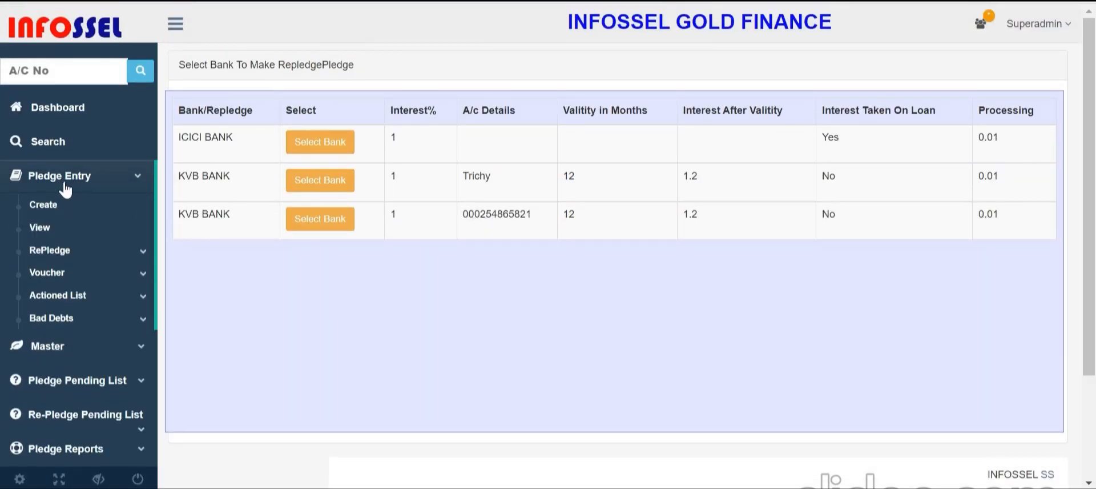
pyautogui.click(75, 251)
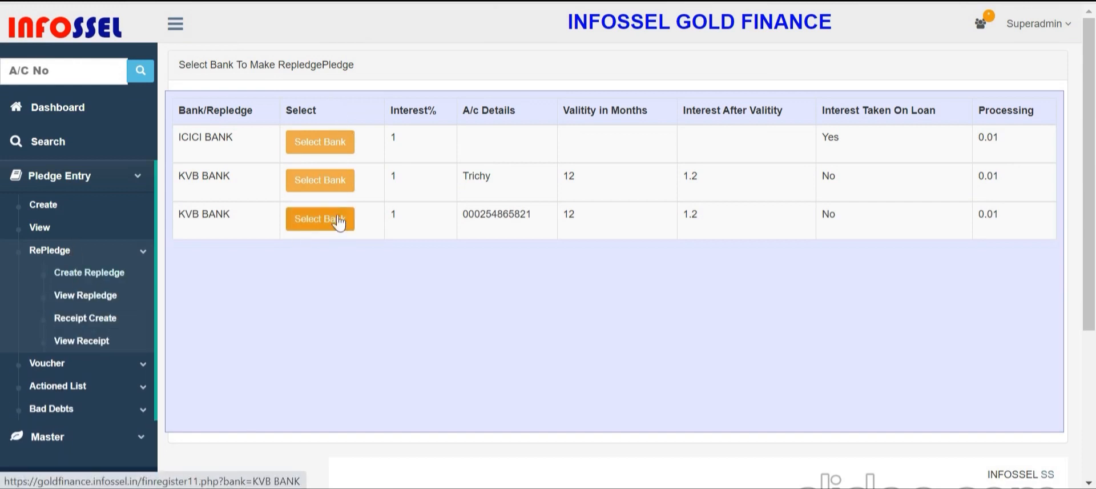
# Choose KVB BANK and enter pledge 305133 with amount 50000, interest 500 and a repledge number
pyautogui.click(313, 190)
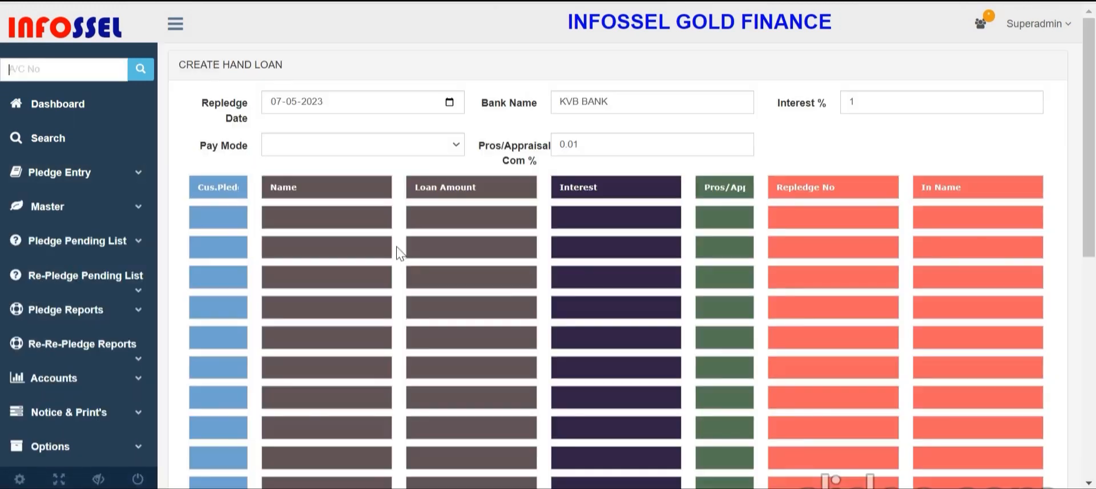
pyautogui.write('305133')
pyautogui.press('Tab')
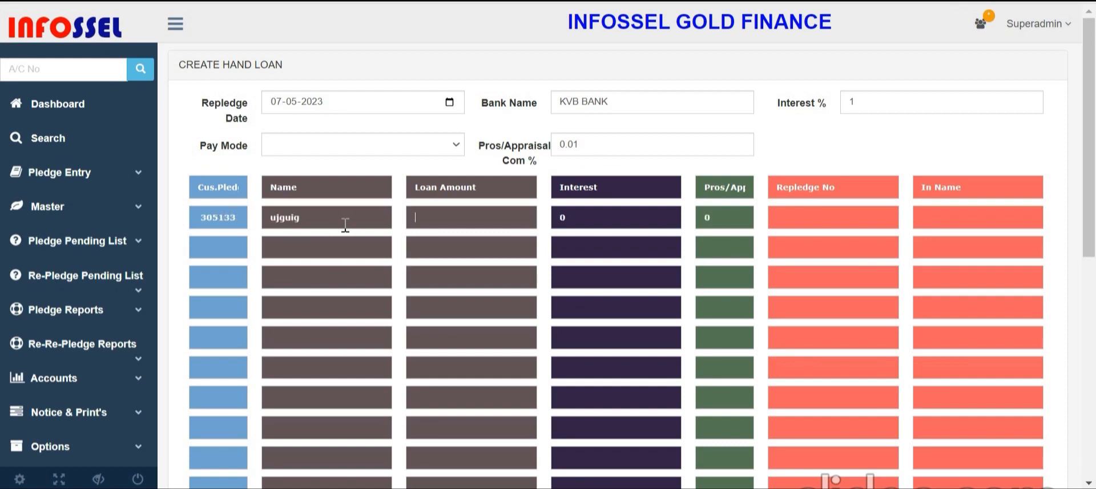
pyautogui.press('Tab')
pyautogui.click(814, 221)
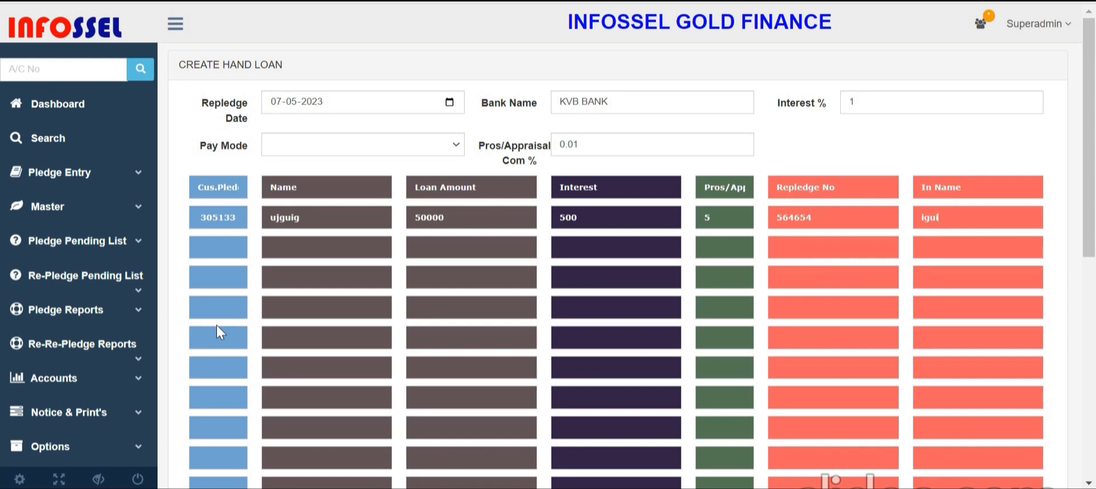
pyautogui.scroll(-5, 457, 331)
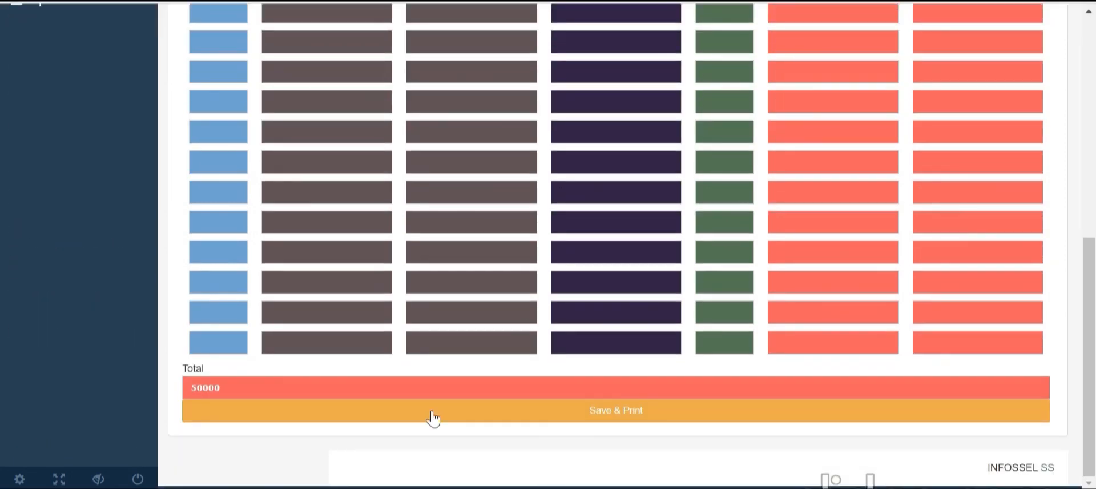
pyautogui.scroll(6, 433, 419)
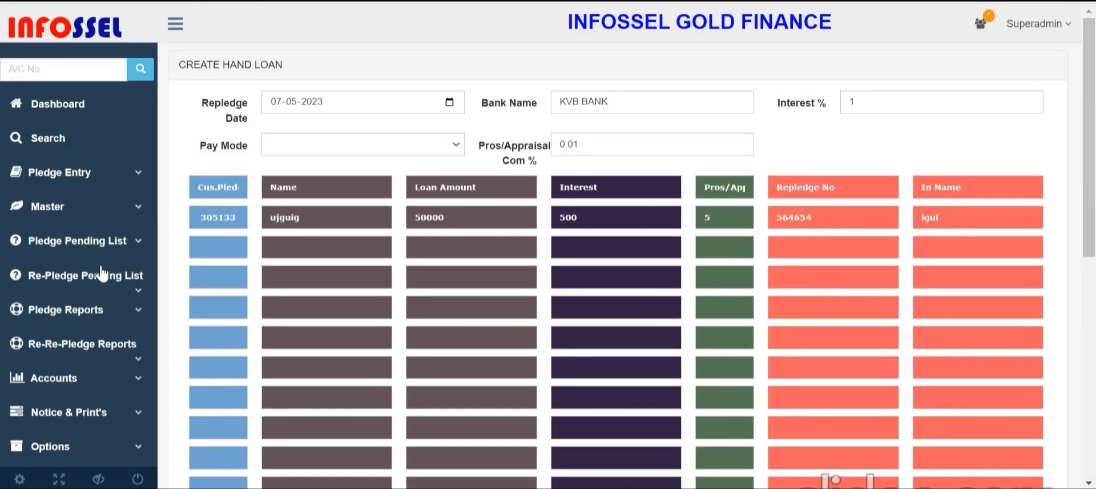
# Browse the sidebar menus and open the Ledger Master's list of ledger groups
pyautogui.click(93, 175)
pyautogui.scroll(-3, 100, 237)
pyautogui.click(55, 98)
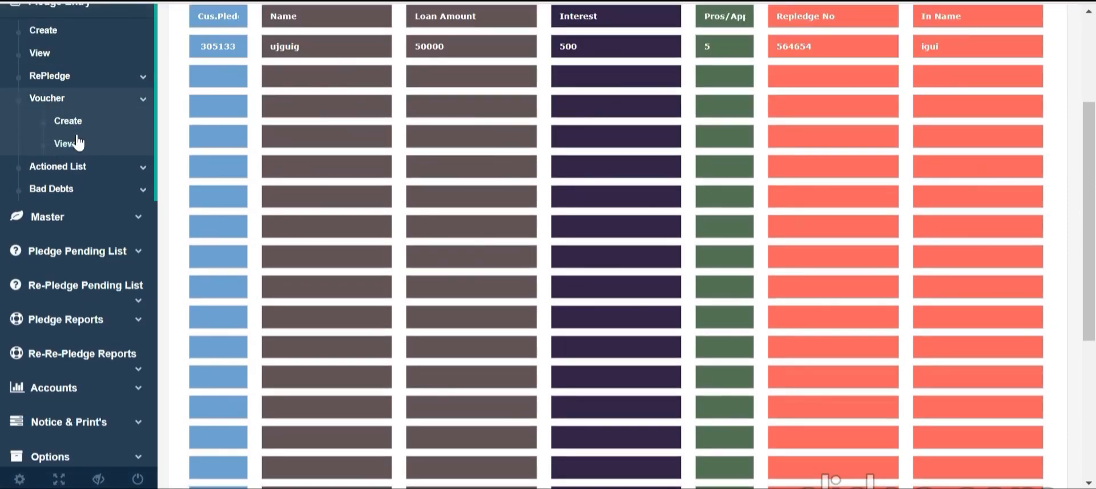
pyautogui.click(68, 217)
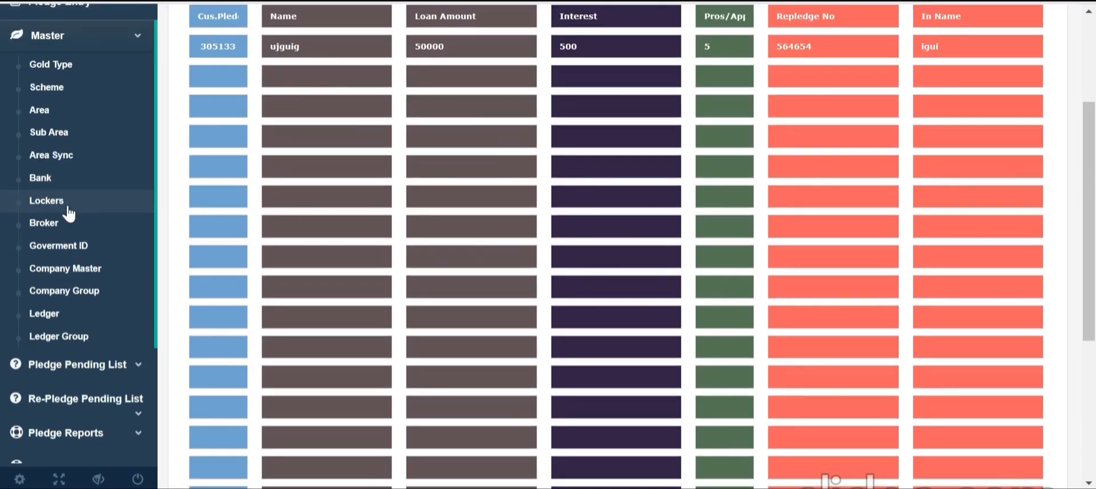
pyautogui.click(86, 314)
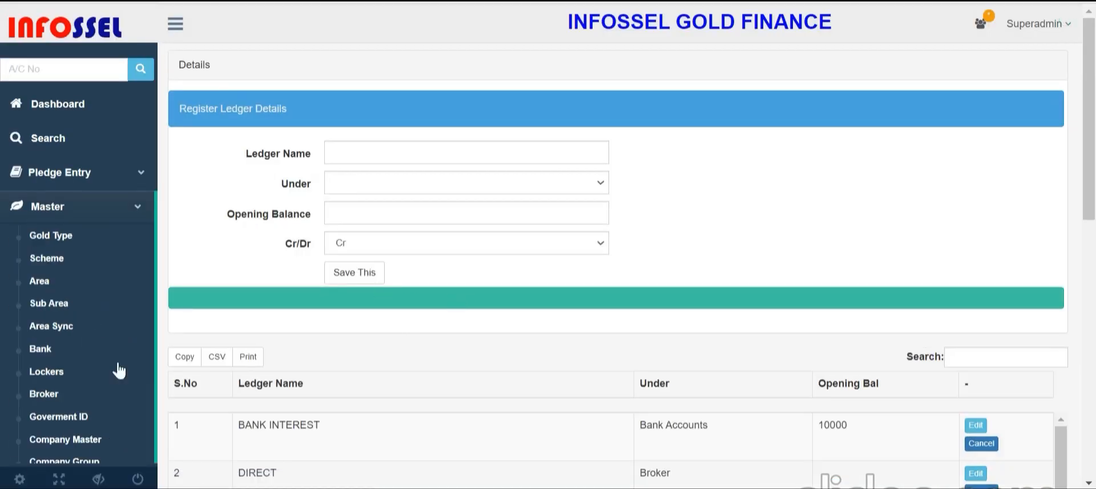
pyautogui.scroll(-6, 340, 276)
pyautogui.scroll(5, 624, 247)
pyautogui.scroll(2, 628, 251)
pyautogui.click(393, 178)
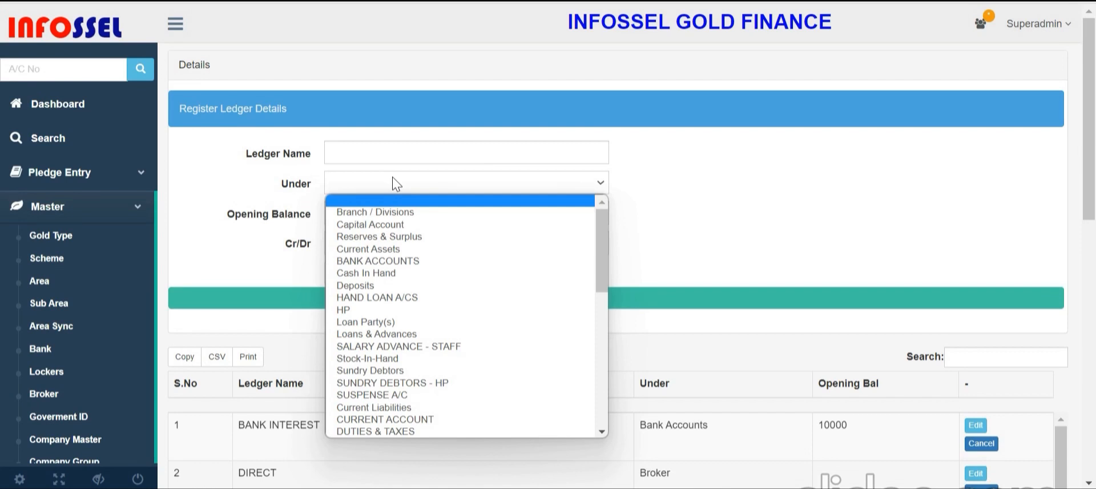
# Switch voucher 3 (07-05-2023) to a Contra entry and expand the Pledge Pending List choices
pyautogui.click(114, 172)
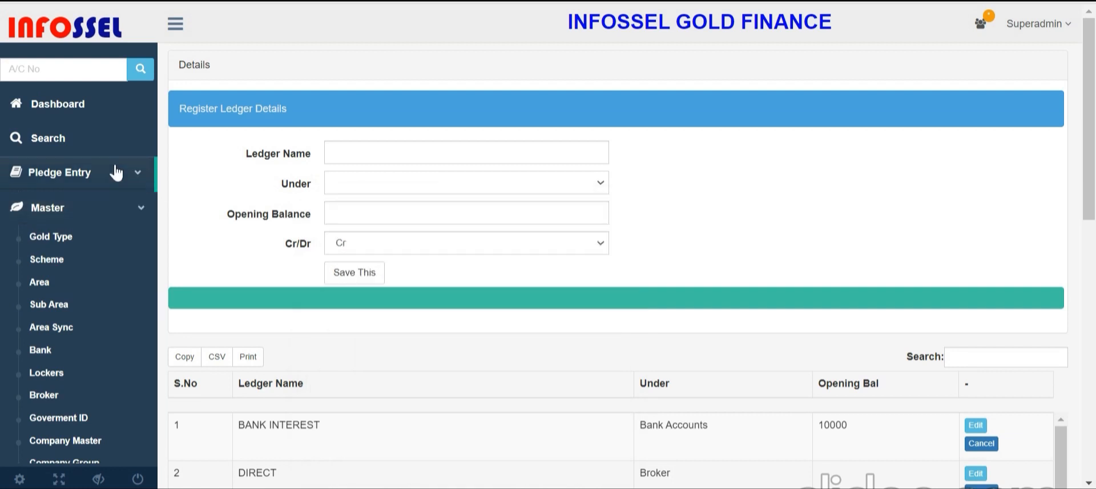
pyautogui.scroll(-4, 113, 239)
pyautogui.click(60, 12)
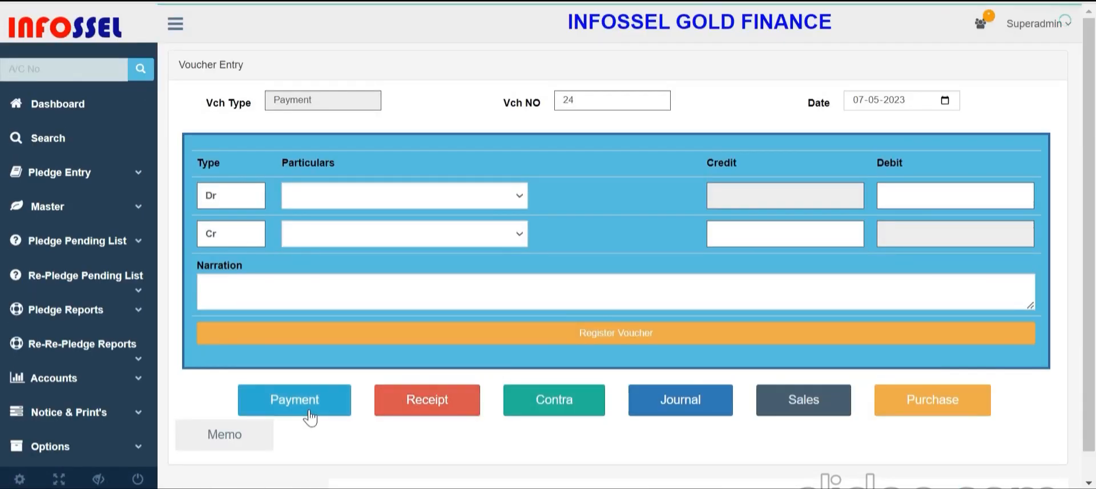
pyautogui.click(564, 401)
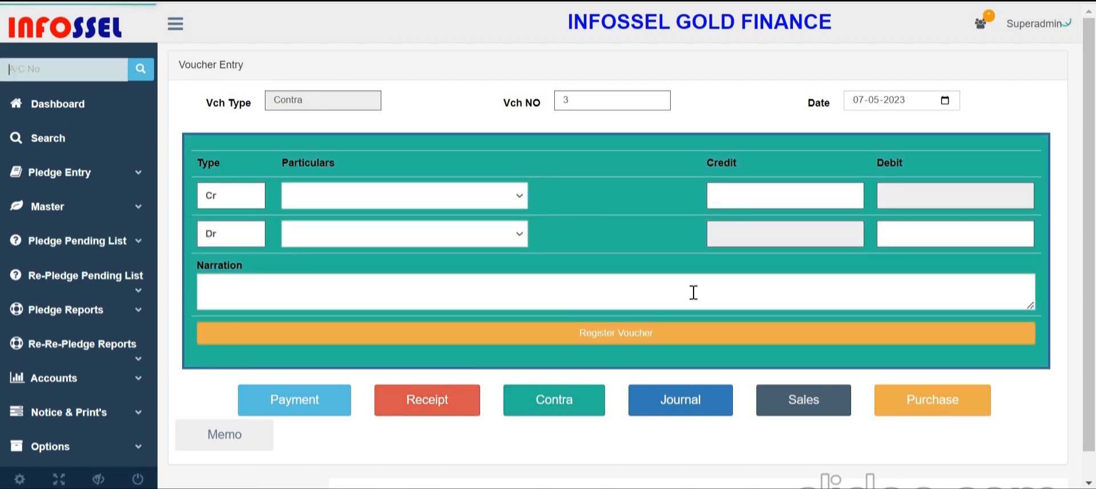
pyautogui.click(113, 252)
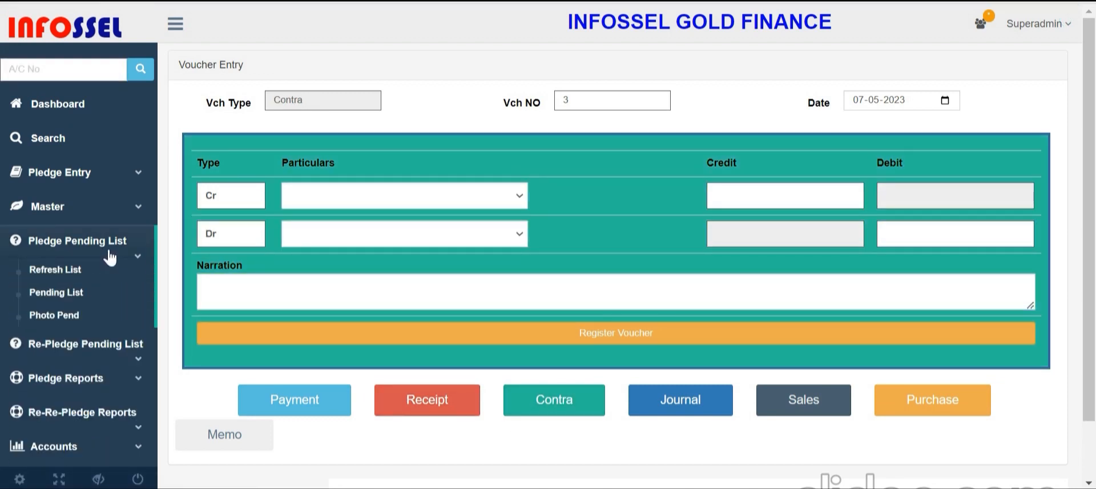
pyautogui.scroll(-3, 84, 314)
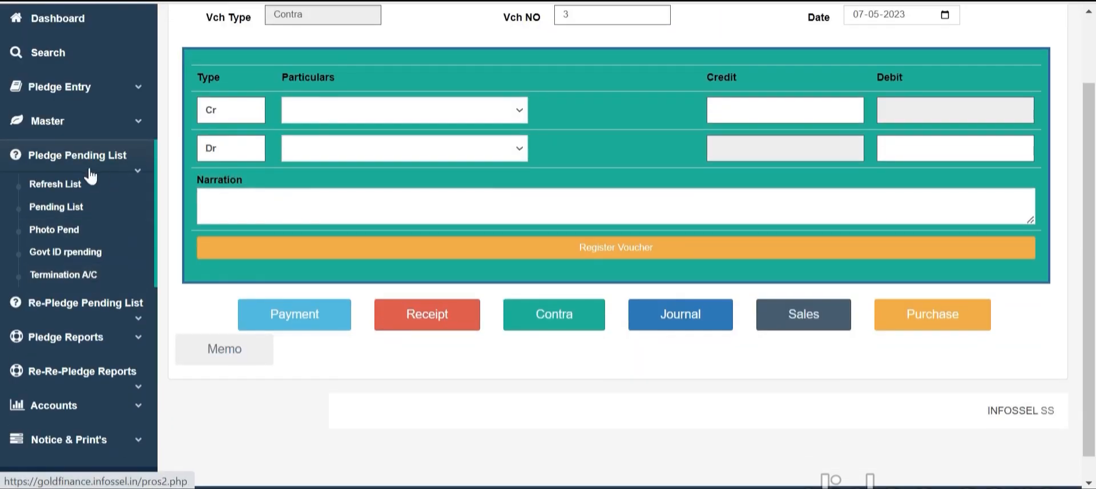
# Run the Pledge Pending List search with the current filters and scroll through the results
pyautogui.click(91, 209)
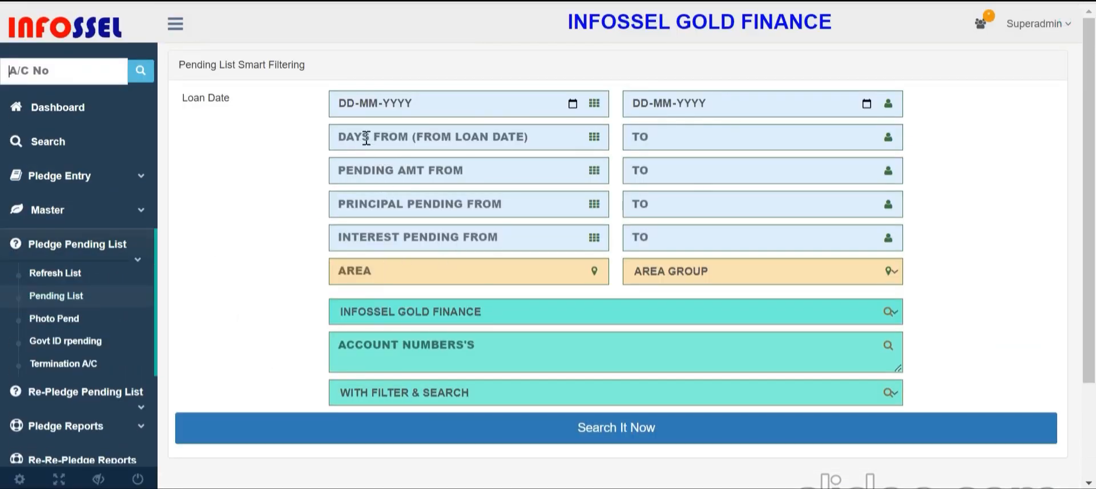
pyautogui.click(704, 136)
pyautogui.click(635, 439)
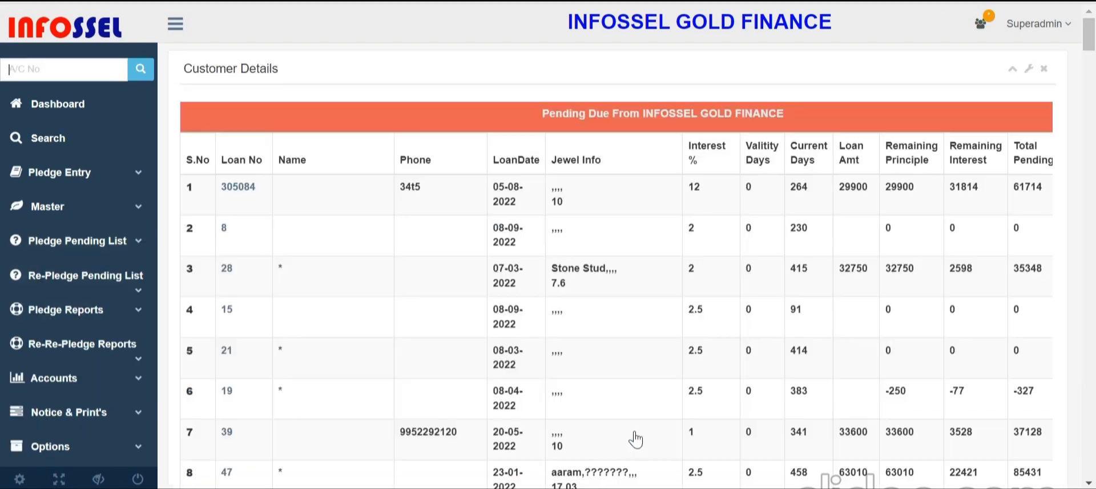
pyautogui.scroll(-3, 799, 377)
pyautogui.scroll(-20, 804, 381)
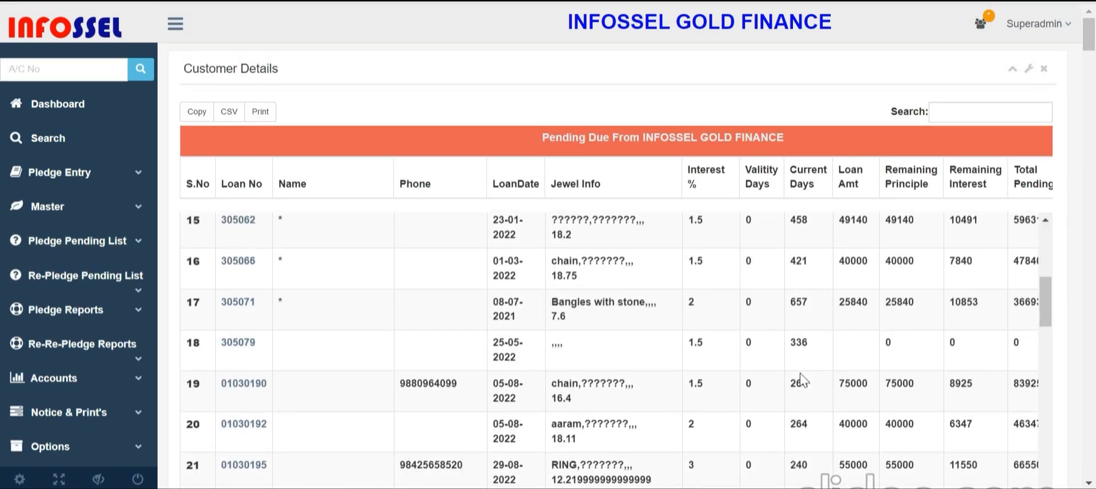
pyautogui.scroll(-3, 473, 365)
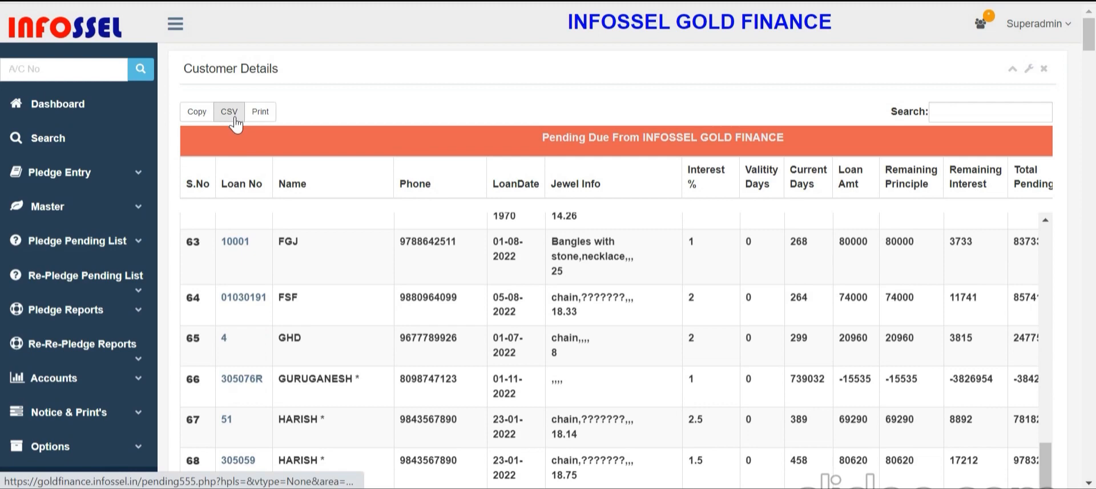
# Expand Re-pledge Pending List and Pledge Reports, reviewing the 158-loan table totalling 8357526
pyautogui.click(130, 292)
pyautogui.scroll(-3, 140, 302)
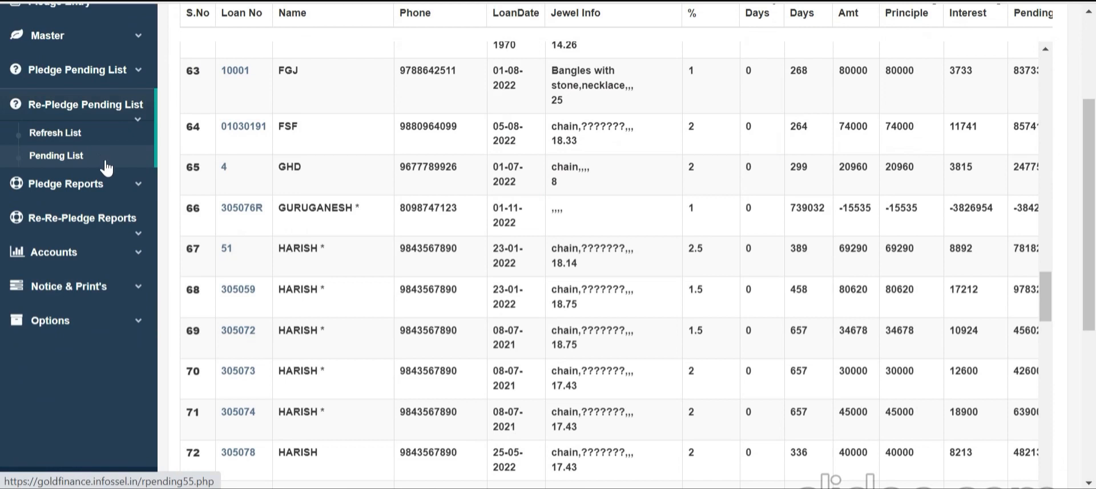
pyautogui.click(92, 197)
pyautogui.scroll(-3, 121, 209)
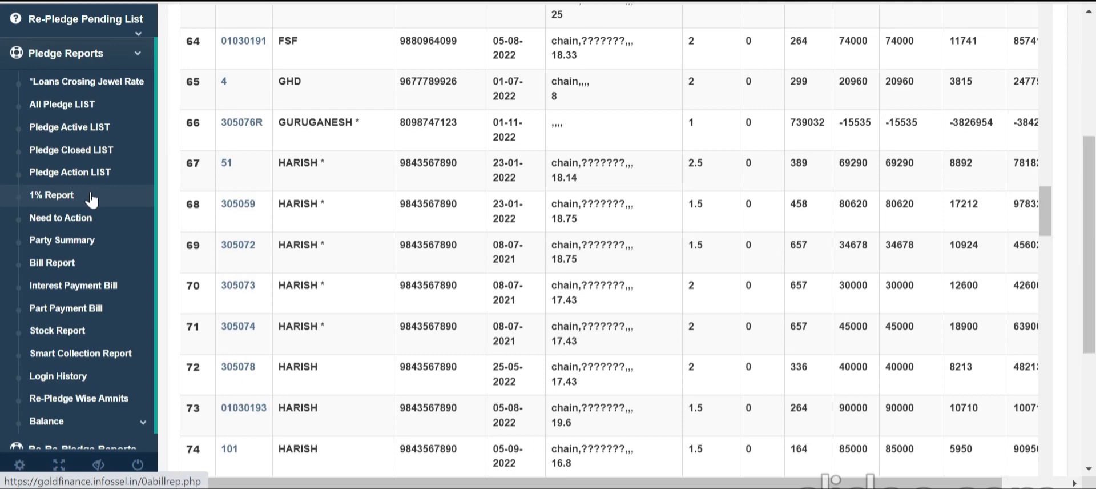
pyautogui.scroll(-2, 105, 217)
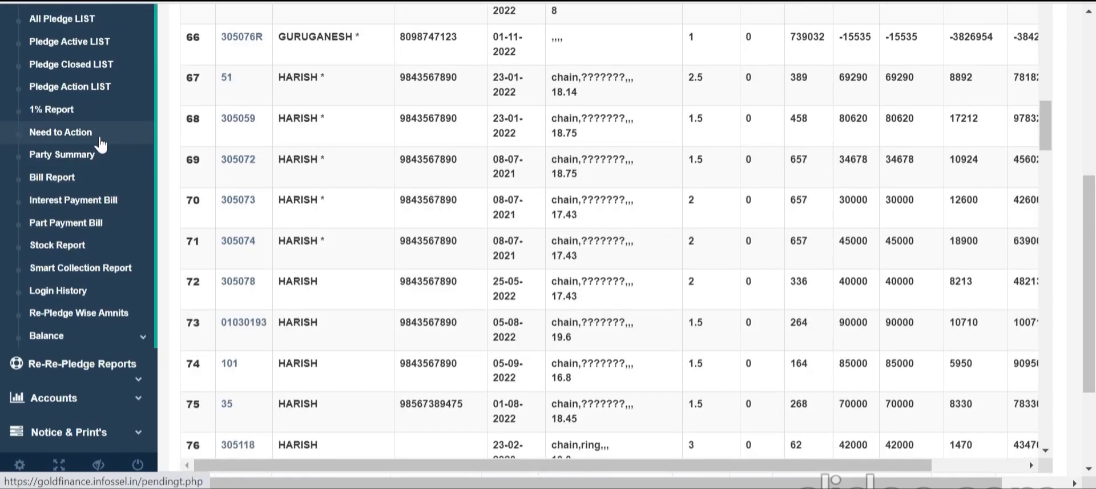
pyautogui.scroll(-2, 102, 145)
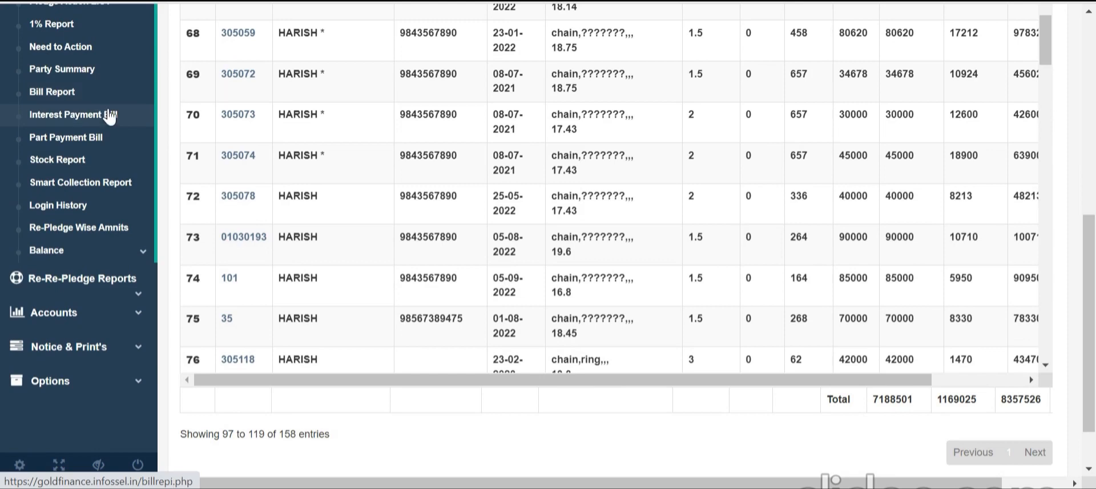
# Review the 7940 Part Payment Bill receipt, then open the Smart Collection Report
pyautogui.click(113, 141)
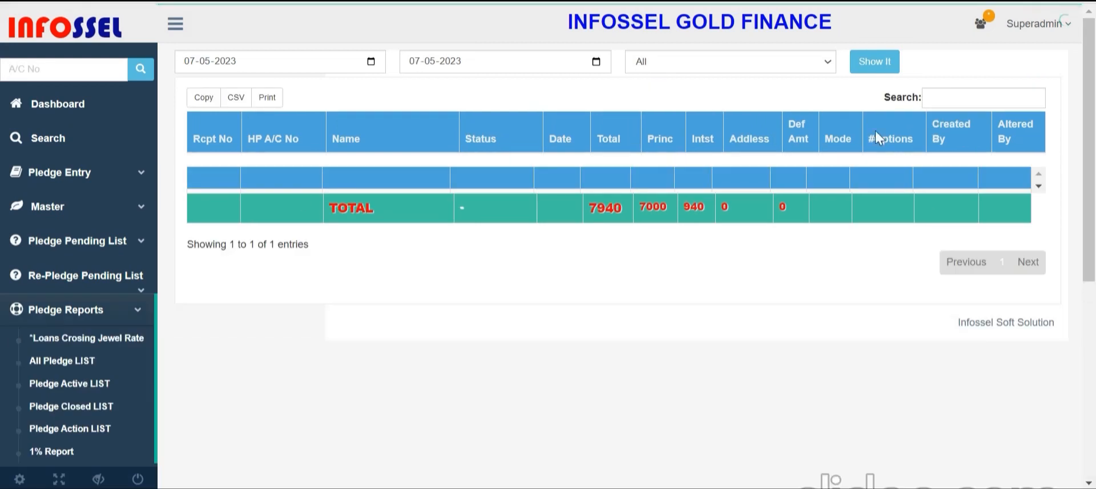
pyautogui.click(1038, 189)
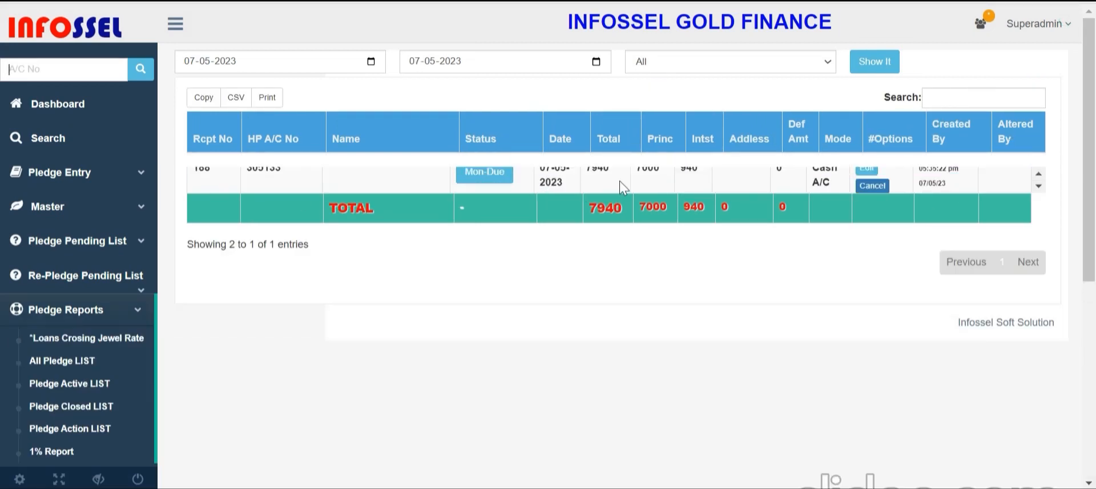
pyautogui.scroll(-3, 63, 314)
pyautogui.scroll(-3, 62, 313)
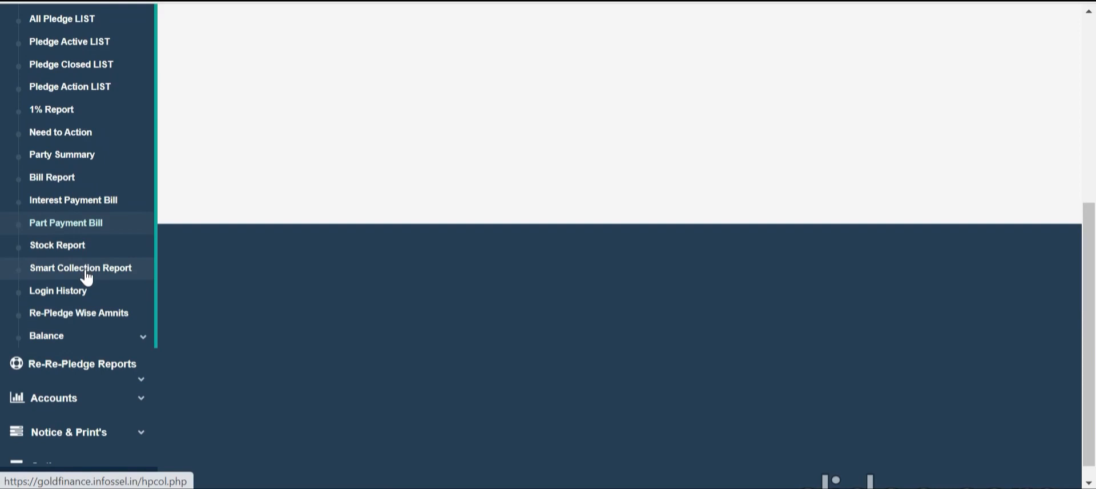
pyautogui.click(86, 275)
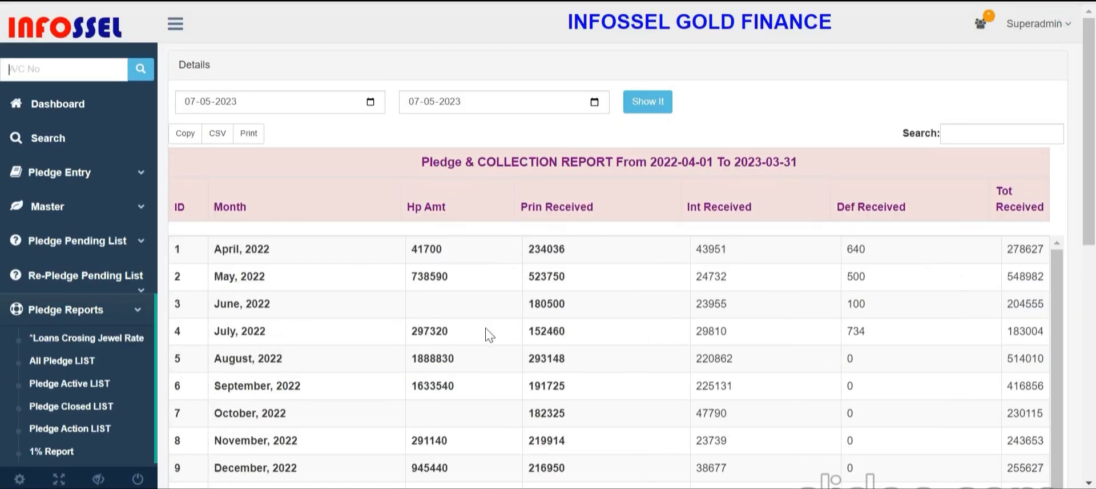
# Sort the Pledge & Collection Report ascending by Prin Received, review it, and return to Dashboard
pyautogui.scroll(-4, 489, 350)
pyautogui.scroll(5, 489, 349)
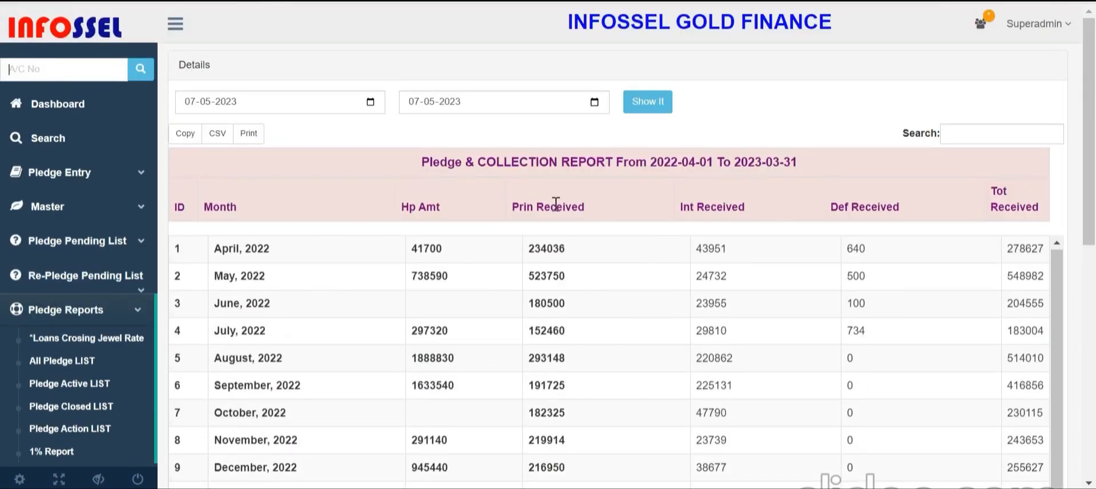
pyautogui.click(543, 204)
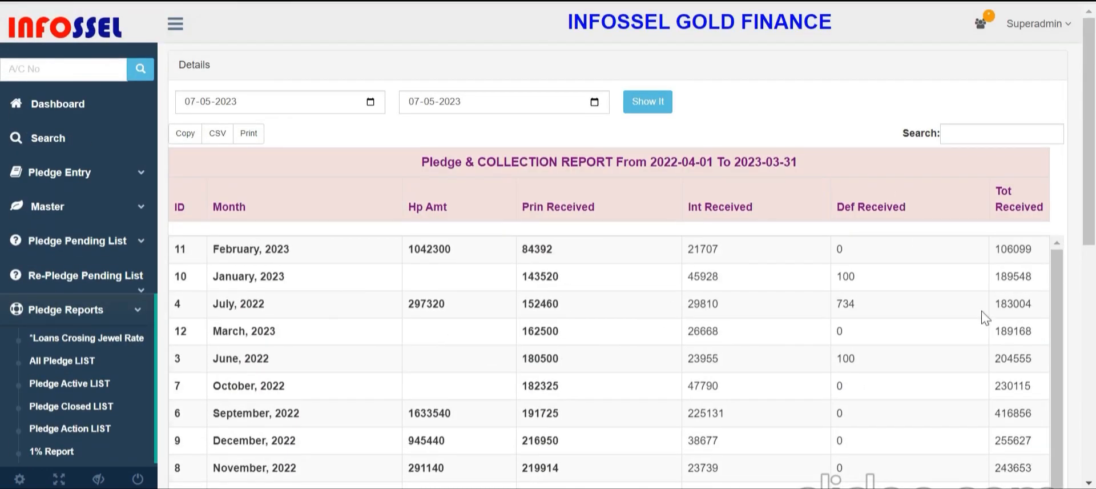
pyautogui.moveTo(1090, 163); pyautogui.dragTo(1092, 119)
pyautogui.scroll(-1, 1095, 261)
pyautogui.scroll(-1, 67, 136)
pyautogui.scroll(1, 68, 136)
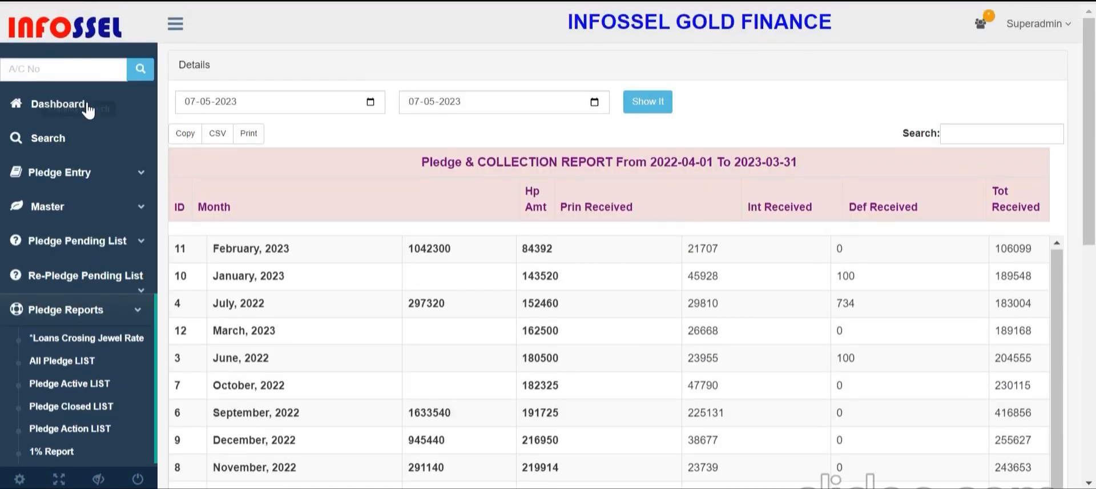
pyautogui.click(86, 106)
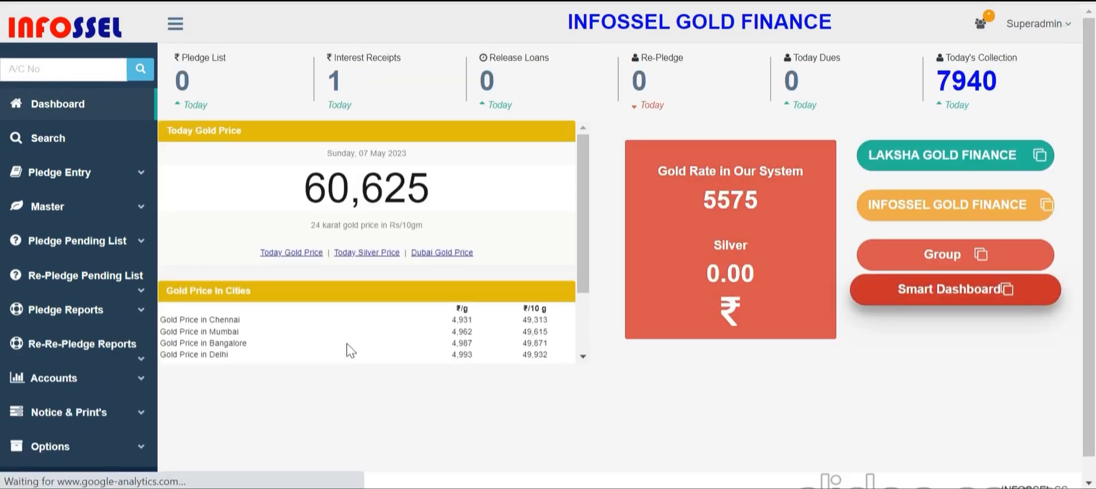
# Toggle the dashboard chart legend to hide the Principle Received and Default Received series
pyautogui.scroll(-1, 347, 345)
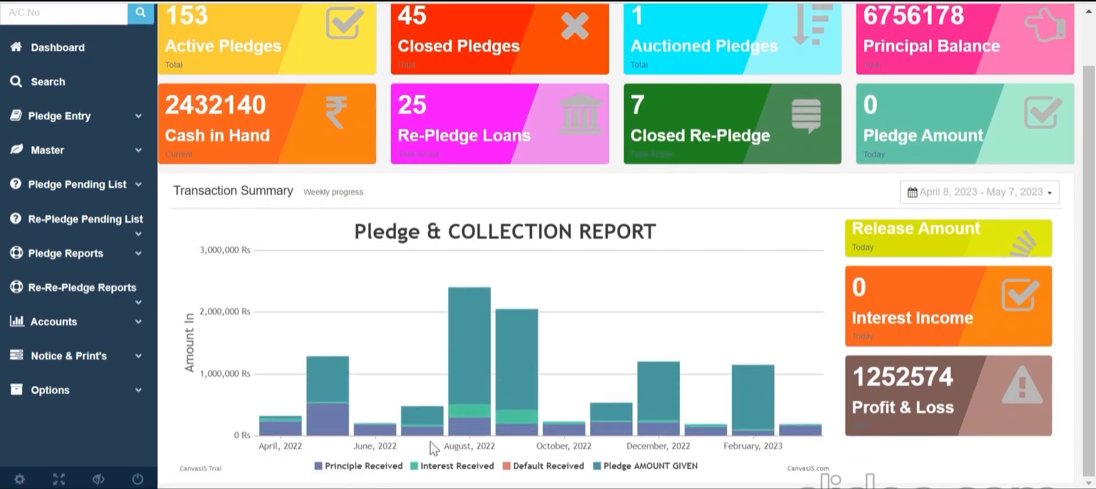
pyautogui.click(368, 465)
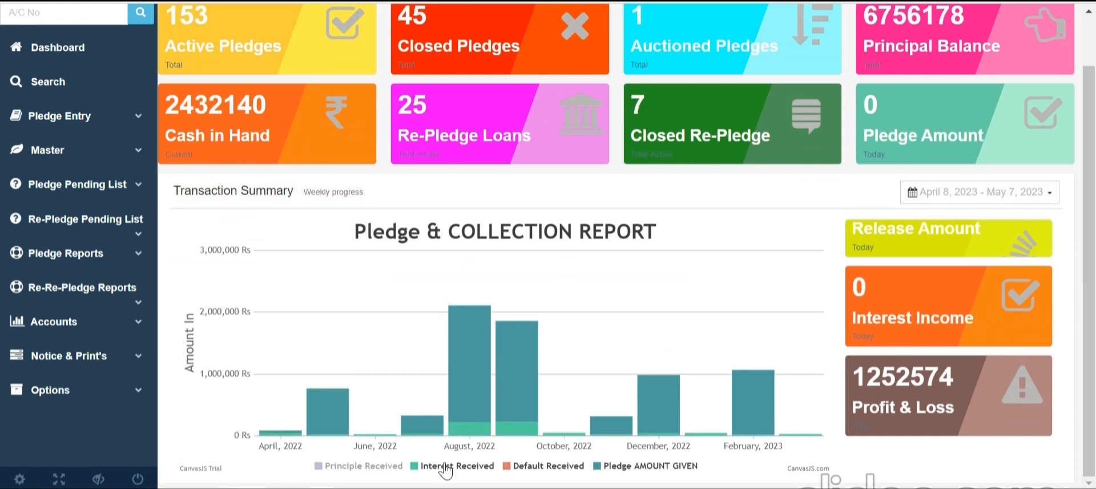
pyautogui.click(446, 467)
pyautogui.click(524, 467)
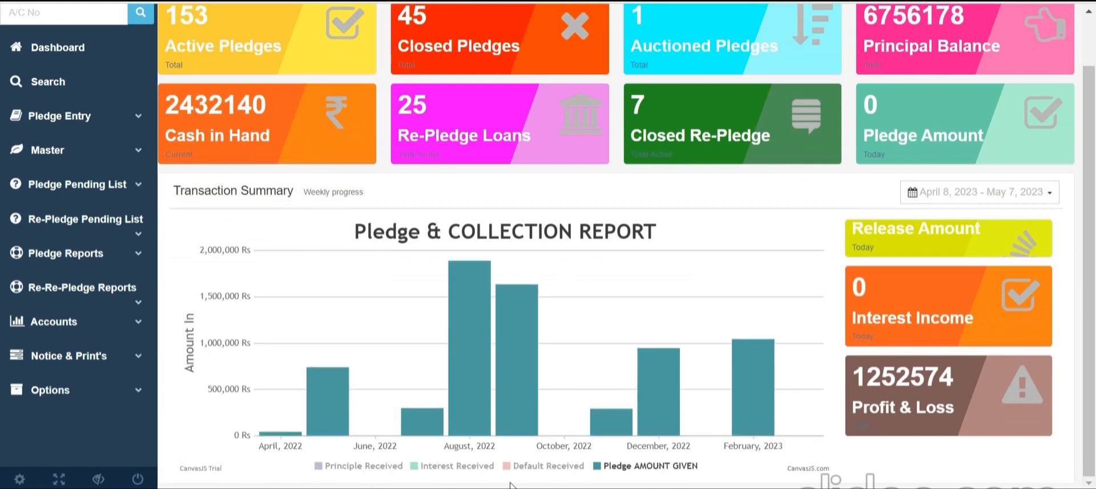
pyautogui.click(467, 467)
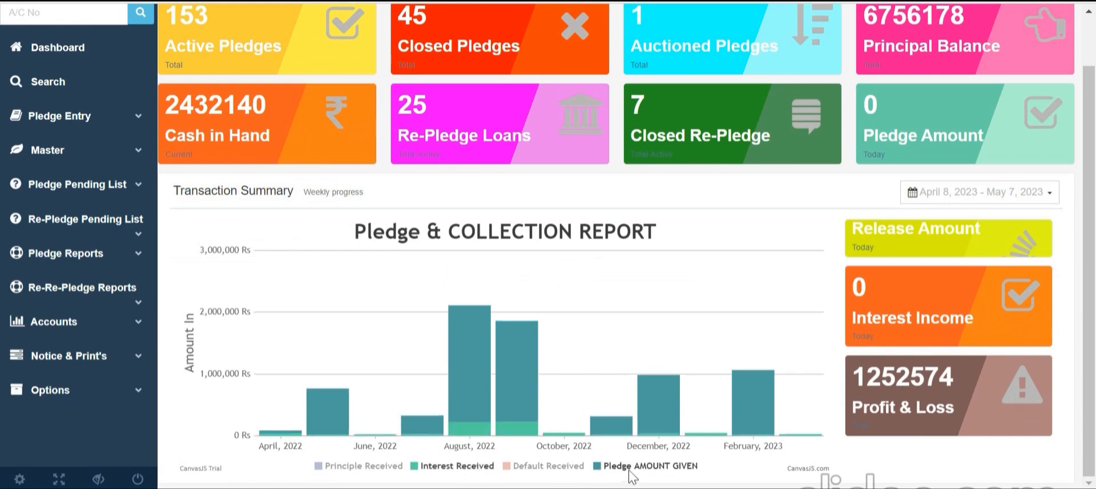
pyautogui.click(629, 467)
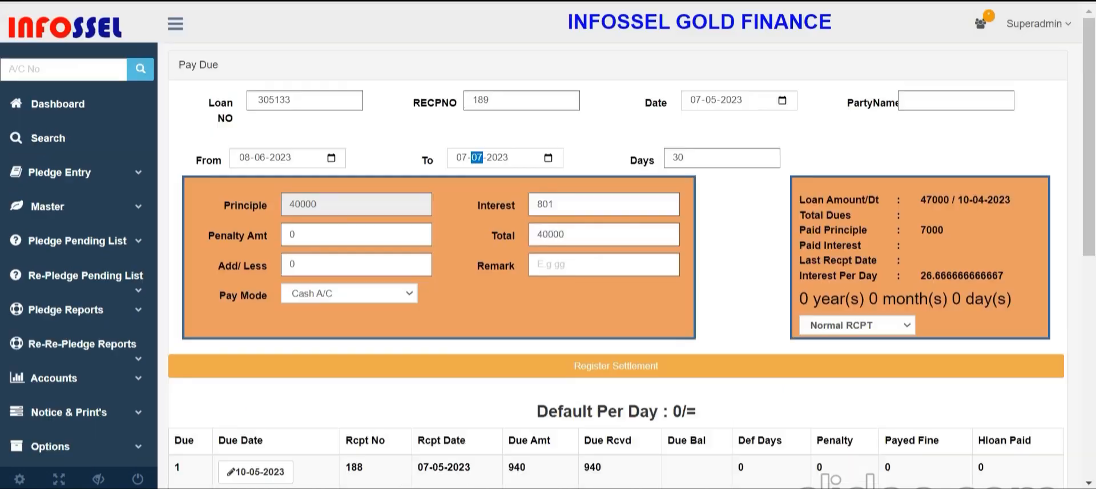
# Open the principal Loan Balance report up to 07-05-2023 and scroll through each account's balances
pyautogui.click(96, 313)
pyautogui.scroll(-8, 96, 313)
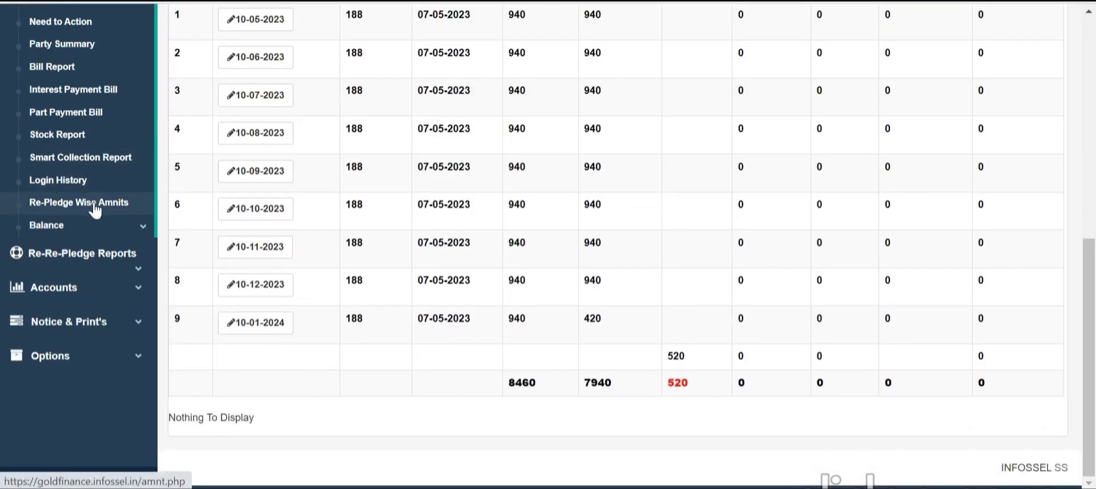
pyautogui.click(90, 224)
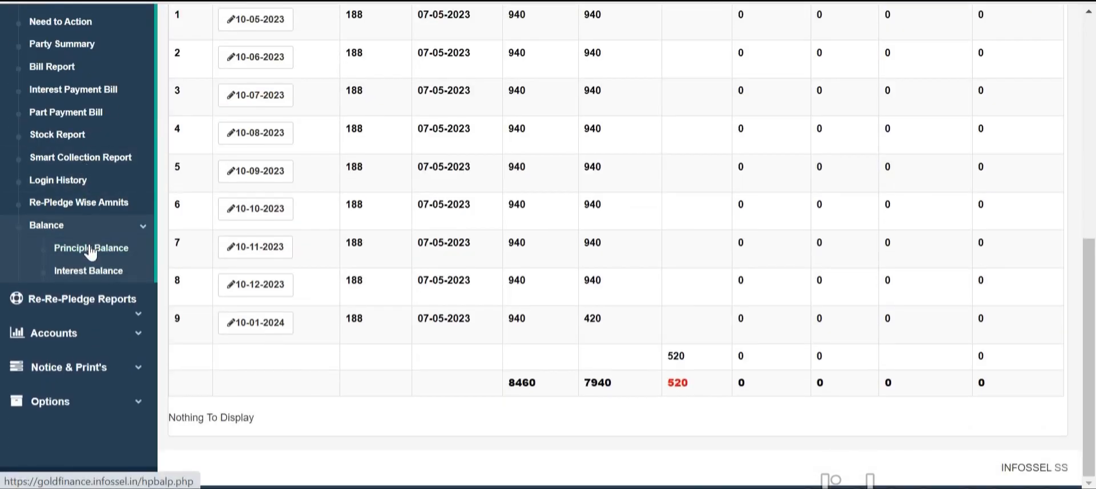
pyautogui.click(90, 250)
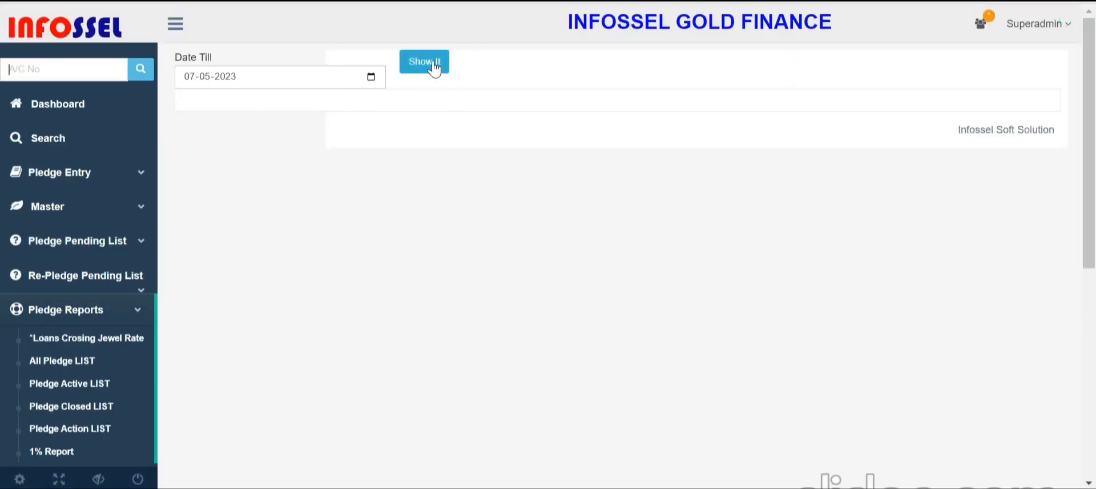
pyautogui.click(434, 67)
pyautogui.scroll(-10, 551, 286)
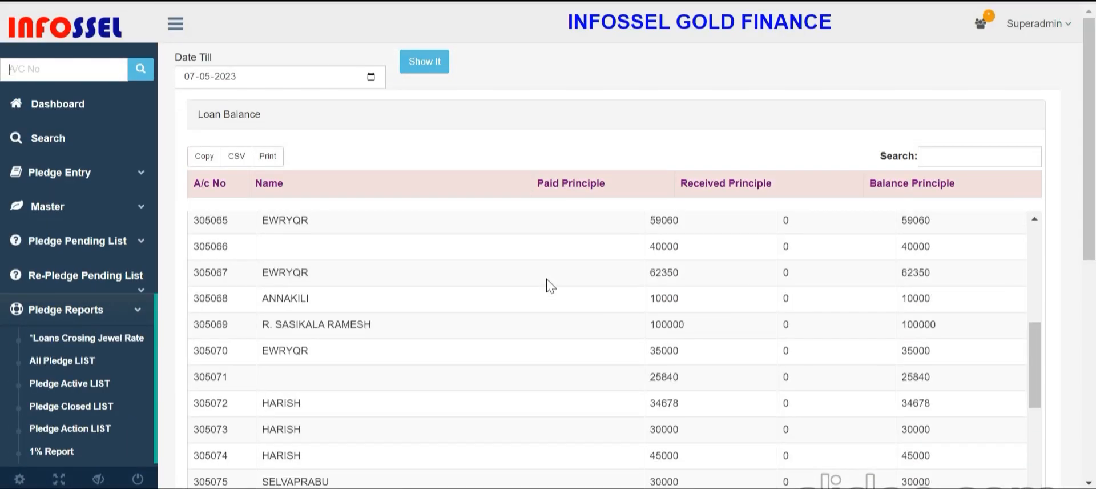
pyautogui.scroll(-3, 639, 360)
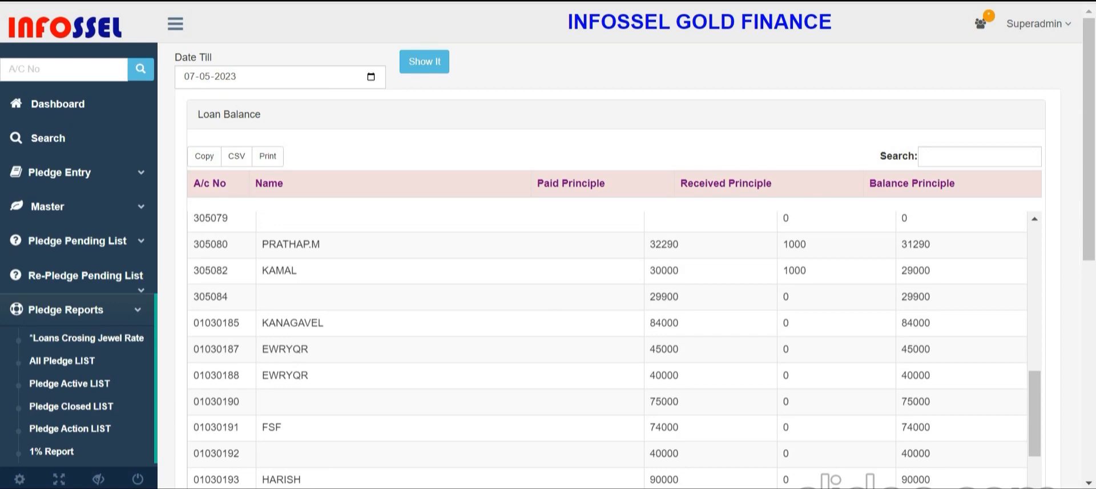
pyautogui.scroll(-2, 542, 395)
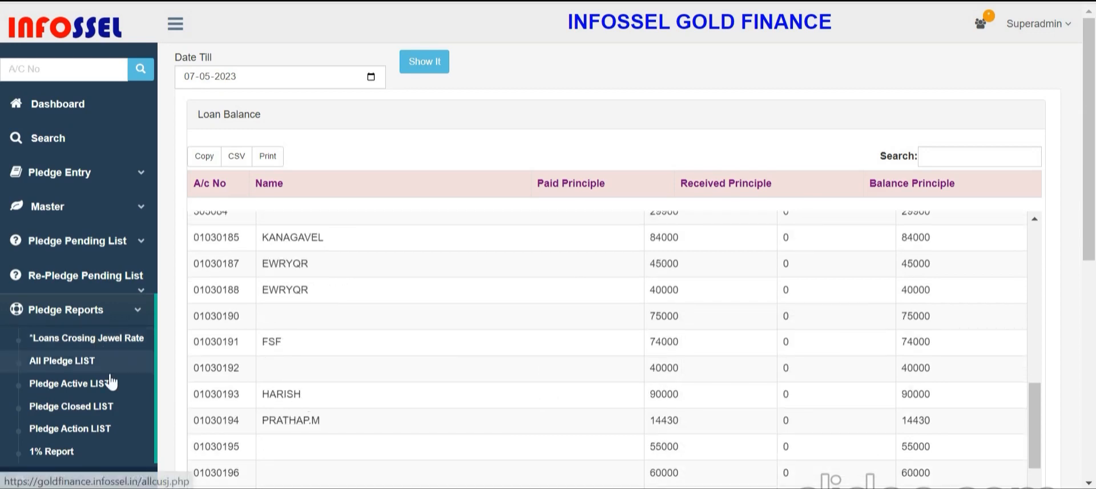
pyautogui.scroll(-7, 97, 336)
# Expand the Re-Pledge report options and then the Accounts menu in the sidebar
pyautogui.click(98, 320)
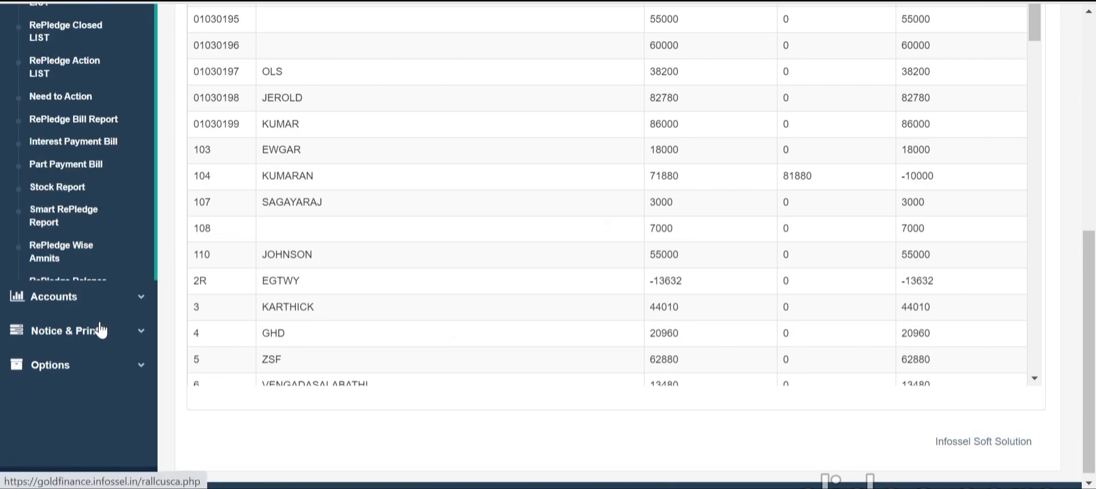
pyautogui.scroll(5, 70, 195)
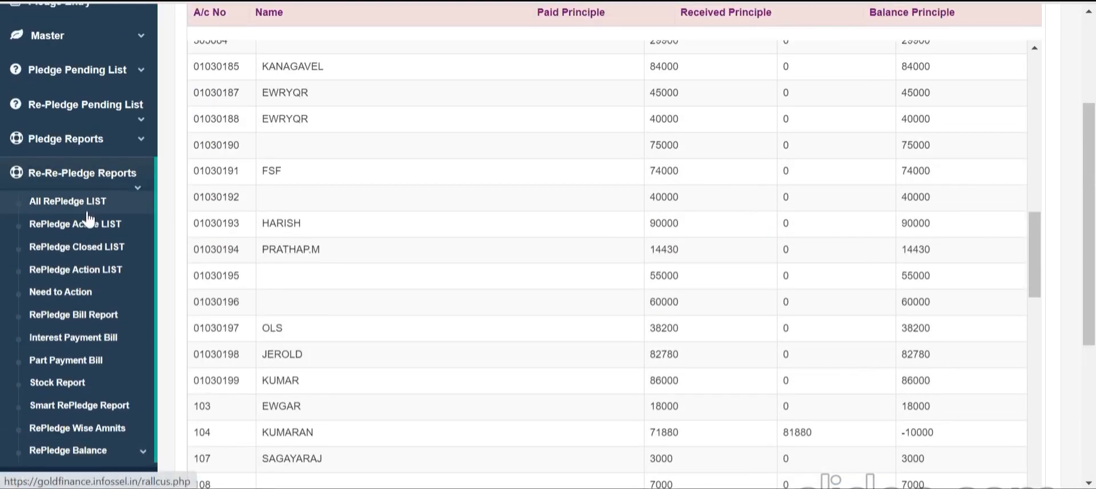
pyautogui.scroll(-5, 86, 214)
pyautogui.click(73, 222)
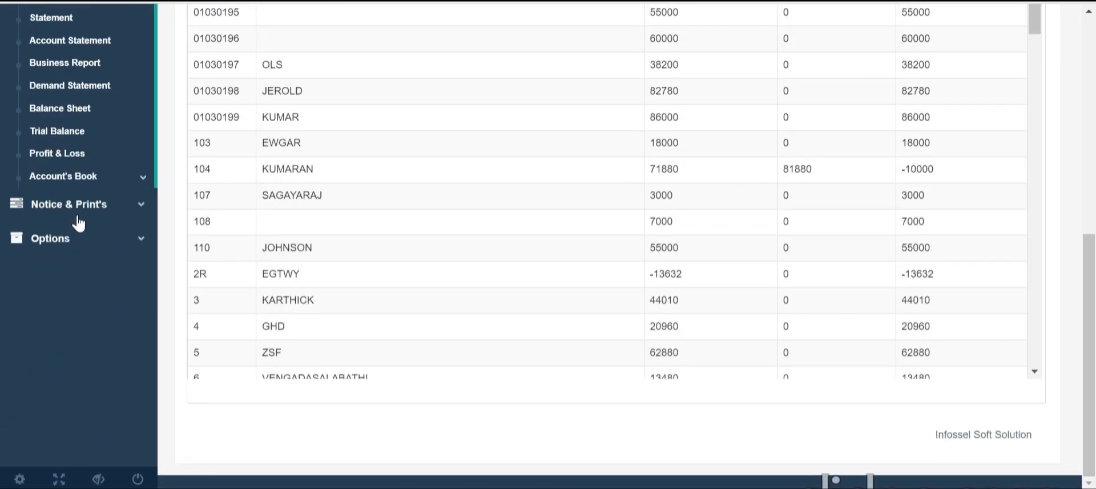
pyautogui.scroll(3, 95, 211)
# Generate the Day Book from the 1st to the chosen end date
pyautogui.click(91, 140)
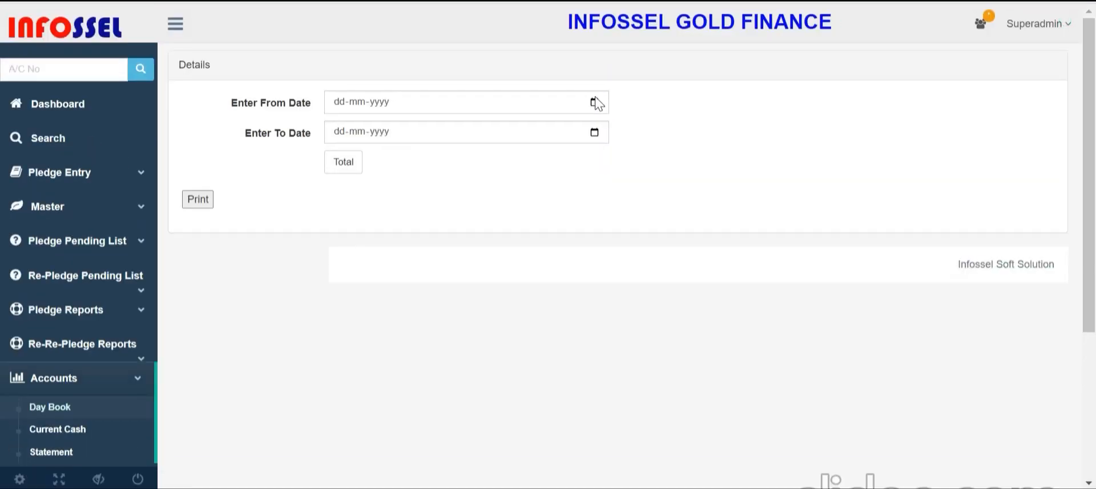
pyautogui.click(594, 103)
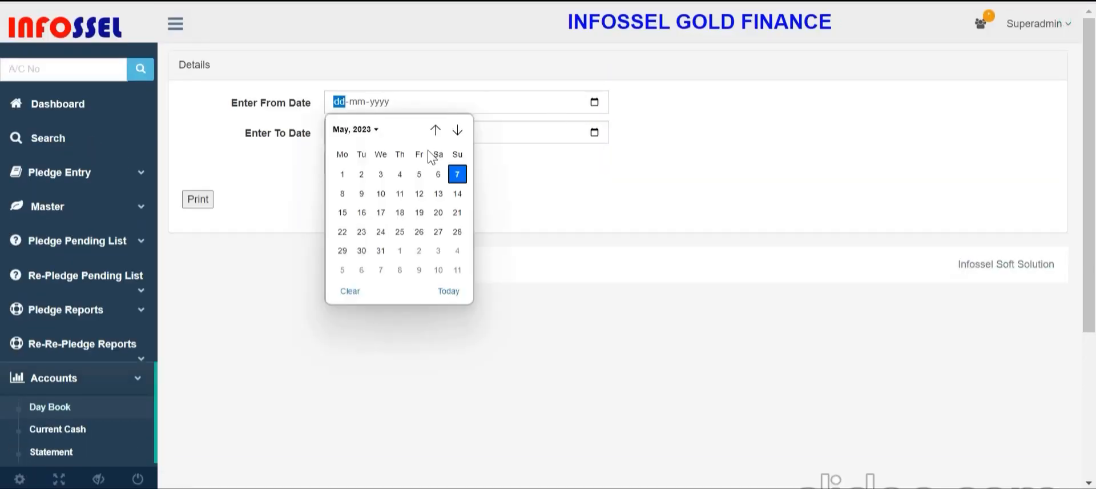
pyautogui.click(344, 174)
pyautogui.click(594, 133)
pyautogui.click(381, 223)
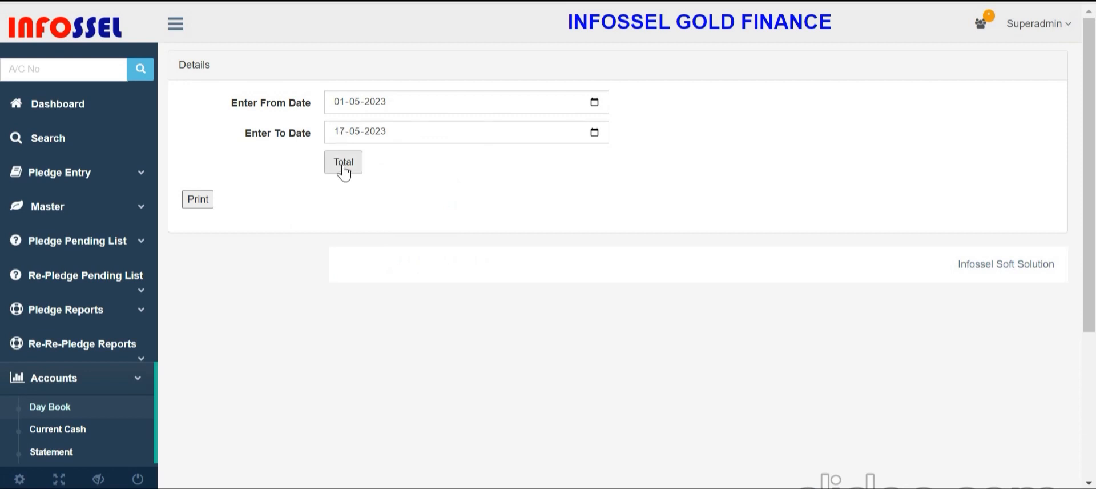
pyautogui.click(345, 166)
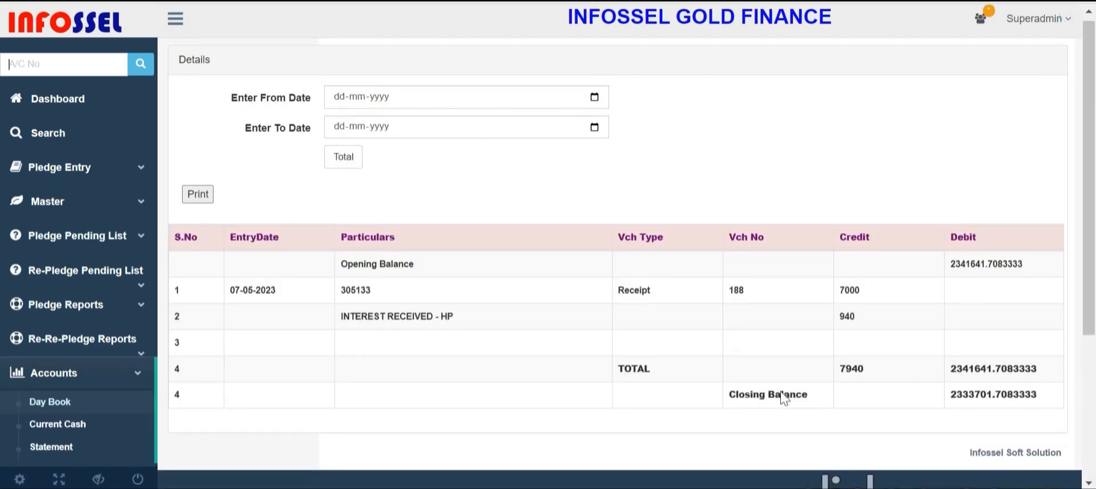
pyautogui.scroll(-4, 783, 399)
# Generate the monthly Statement totals and highlight its figures
pyautogui.click(73, 230)
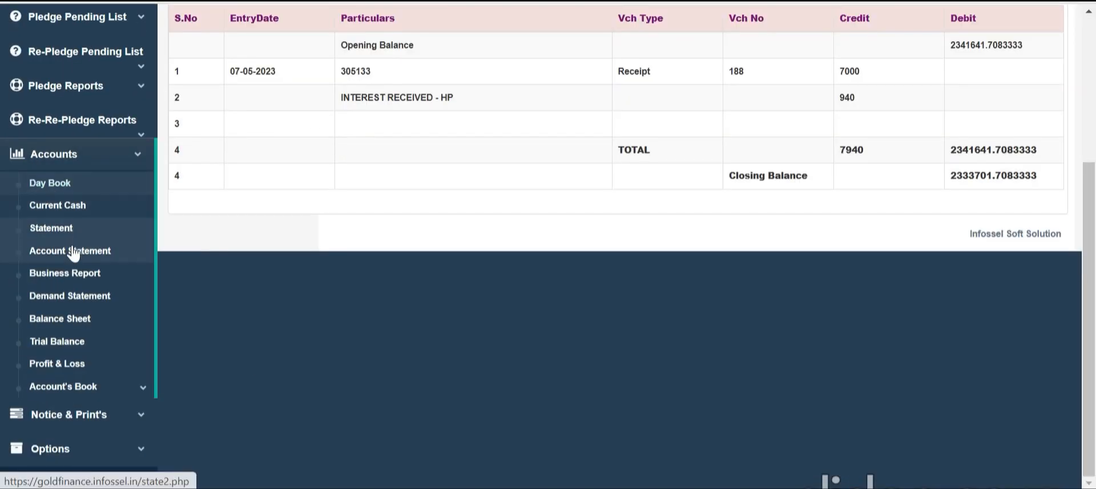
pyautogui.click(350, 223)
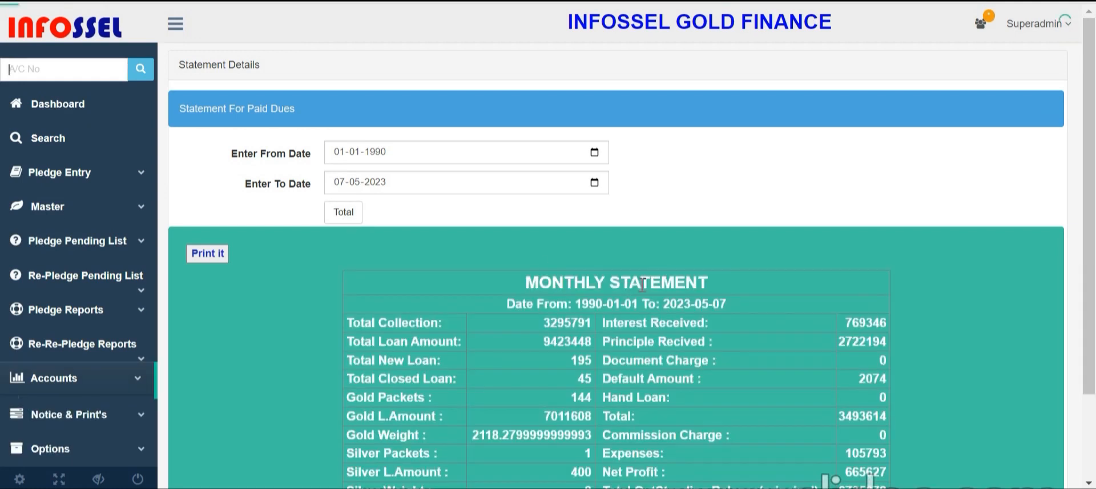
pyautogui.scroll(-4, 567, 292)
pyautogui.moveTo(491, 52); pyautogui.dragTo(880, 243)
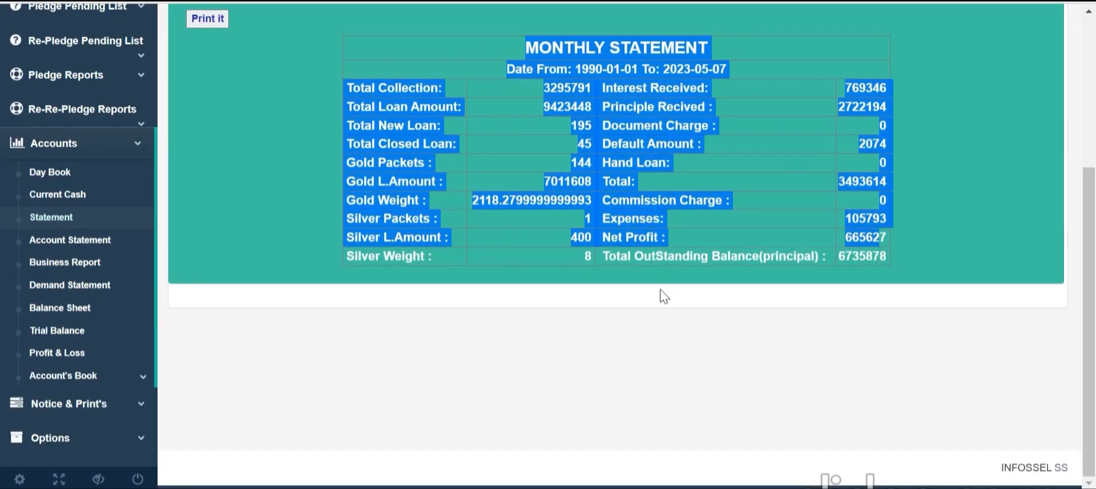
# Generate the daily Account Statement for 2023-05-07 showing 7940 total income, and review its cash denominations
pyautogui.click(104, 242)
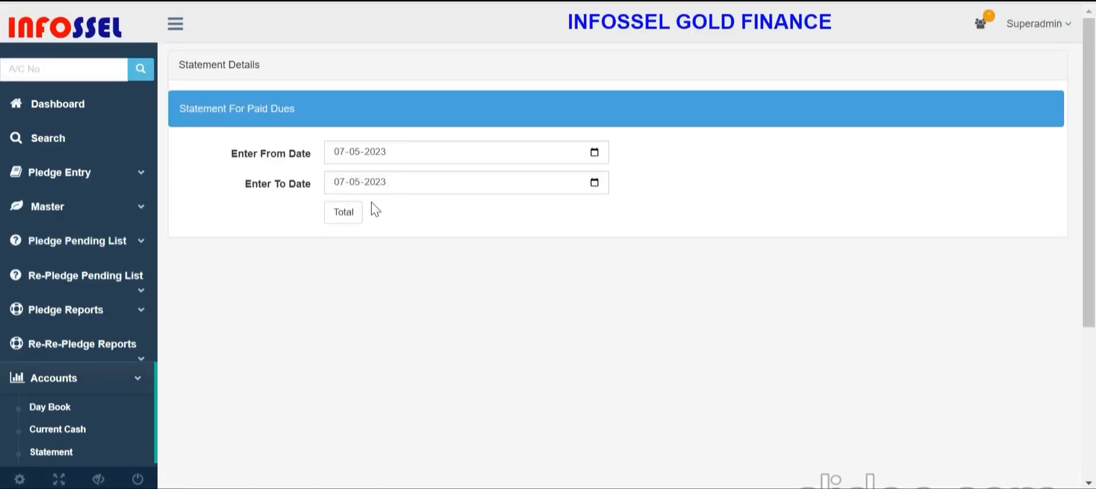
pyautogui.click(359, 215)
pyautogui.scroll(-6, 682, 313)
pyautogui.moveTo(256, 170); pyautogui.dragTo(403, 263)
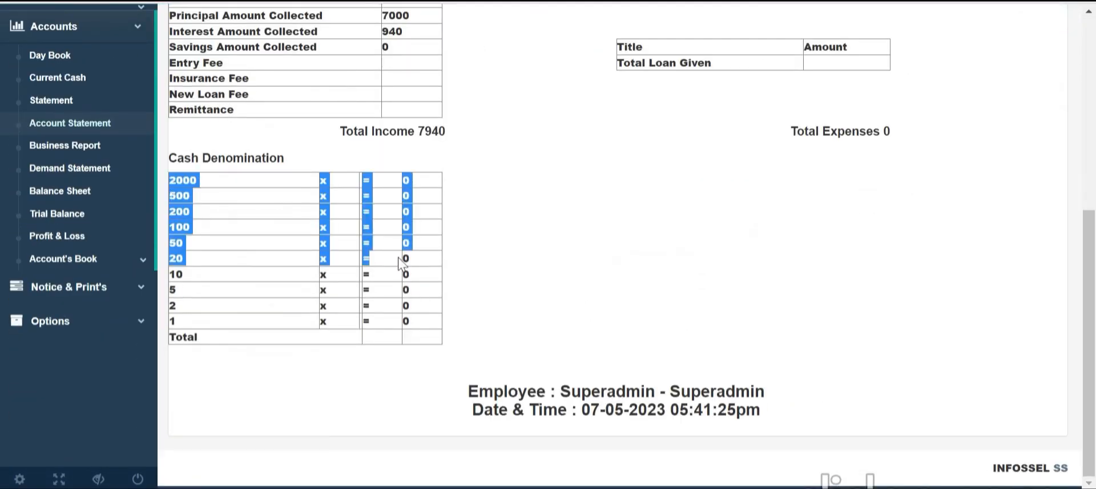
pyautogui.click(63, 321)
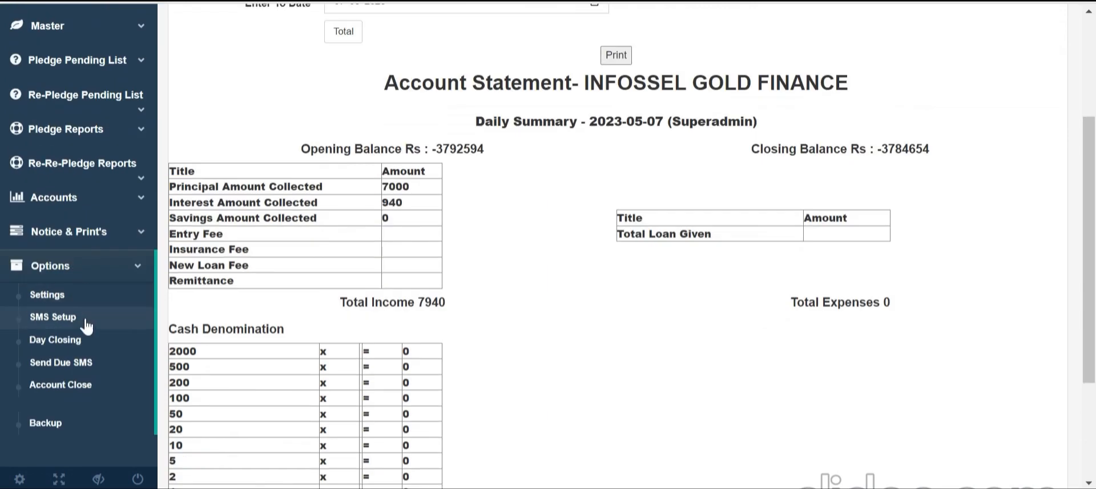
pyautogui.click(113, 385)
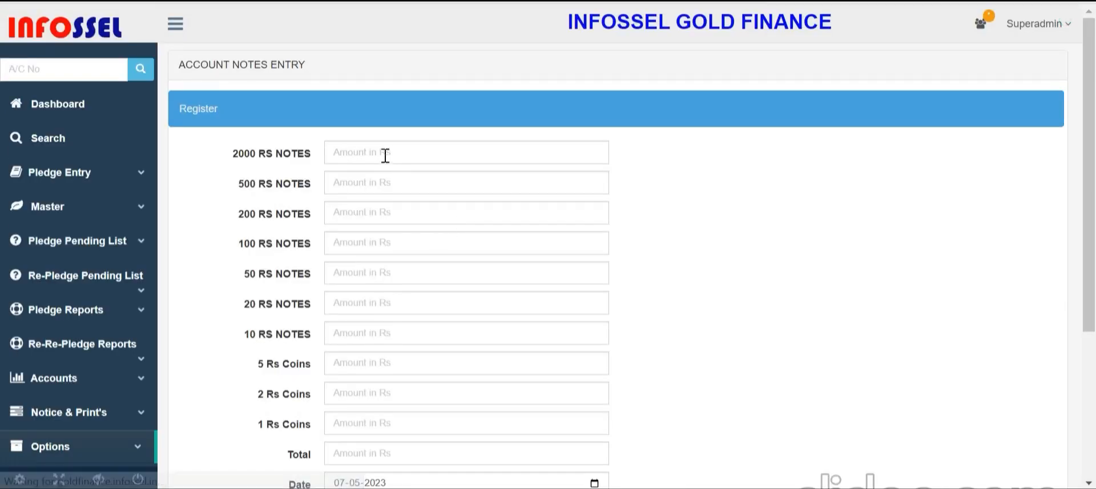
pyautogui.click(385, 153)
pyautogui.write('3')
pyautogui.click(408, 183)
pyautogui.write('4343')
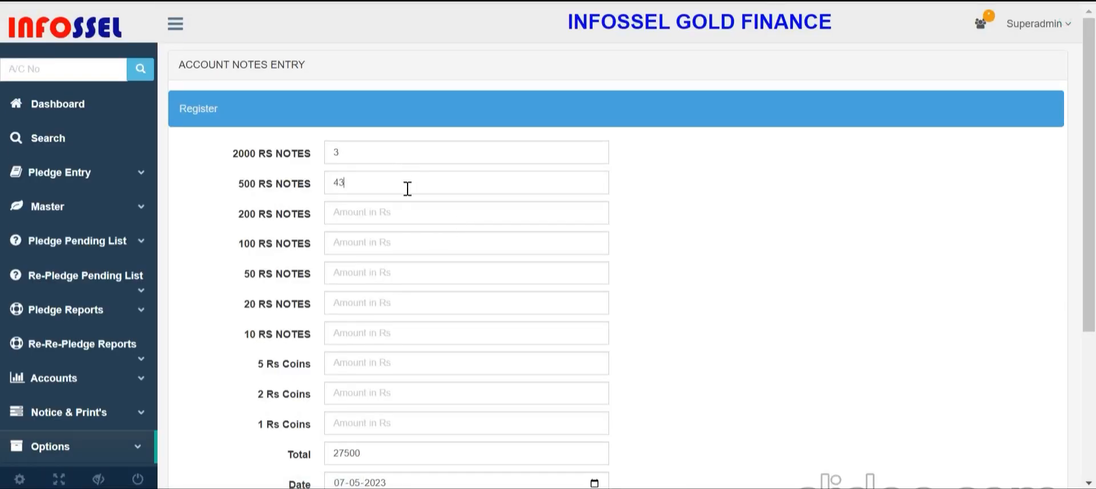
pyautogui.scroll(-3, 467, 259)
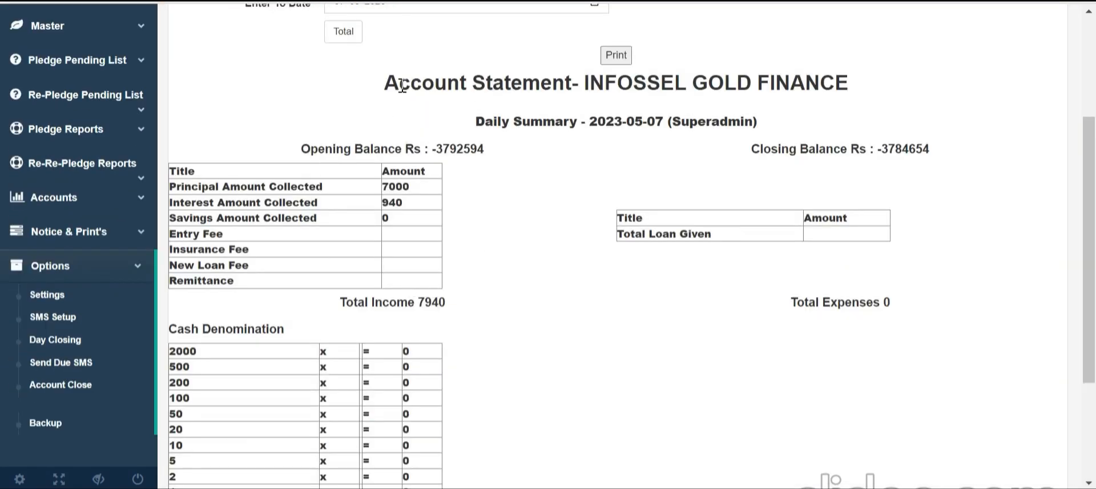
pyautogui.moveTo(402, 85); pyautogui.dragTo(674, 320)
pyautogui.click(582, 261)
pyautogui.moveTo(313, 145); pyautogui.dragTo(436, 245)
pyautogui.moveTo(692, 234); pyautogui.dragTo(721, 267)
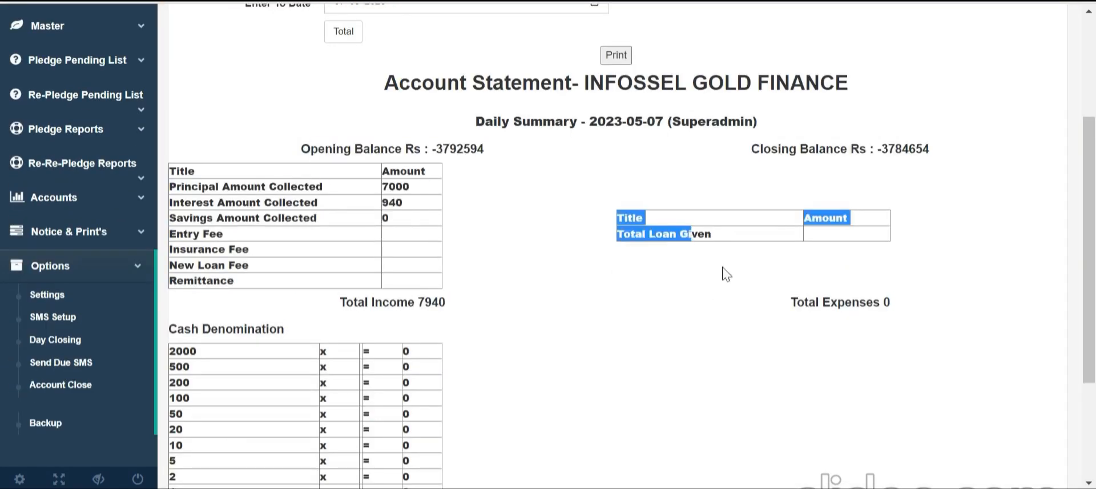
pyautogui.click(919, 230)
pyautogui.moveTo(797, 148); pyautogui.dragTo(1001, 139)
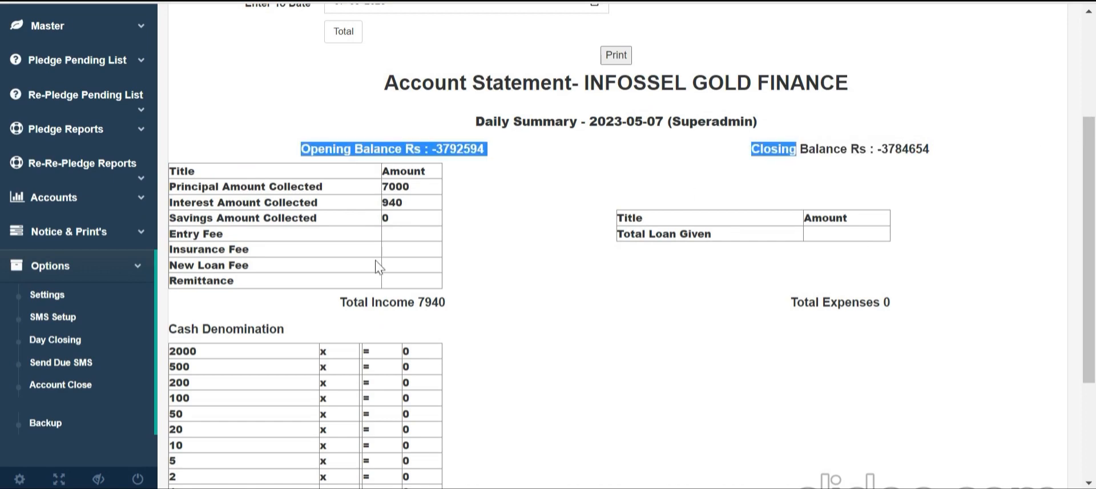
pyautogui.click(123, 200)
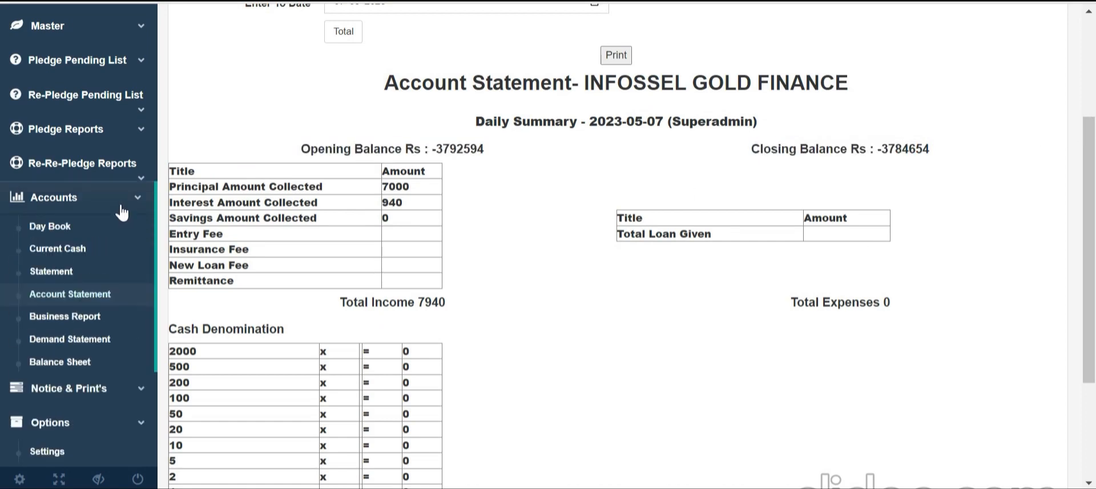
# Review the Balance Sheet totalling 2964504, then the Trial Balance, and expand Notice & Print's
pyautogui.click(100, 370)
pyautogui.scroll(-5, 74, 343)
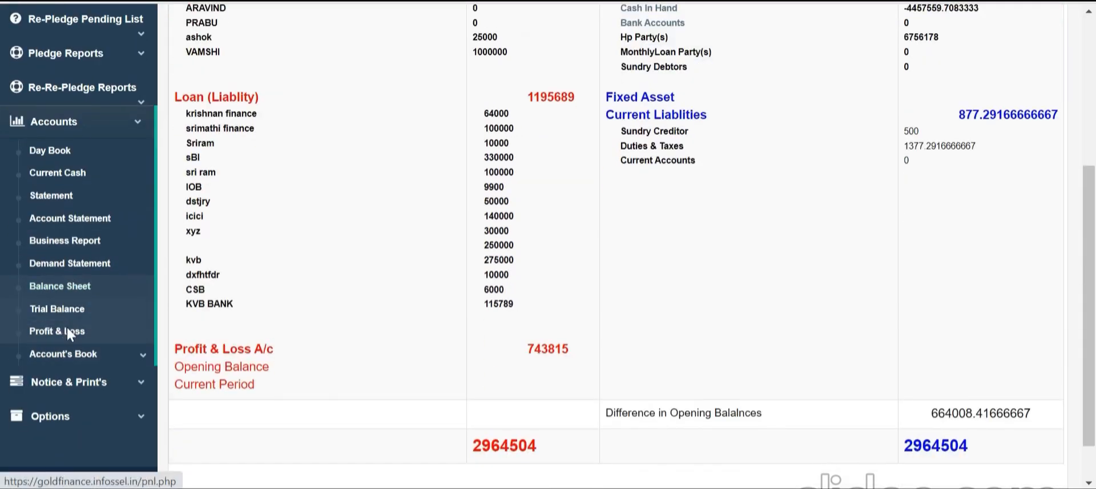
pyautogui.click(67, 329)
pyautogui.scroll(-1, 119, 365)
pyautogui.scroll(-3, 119, 366)
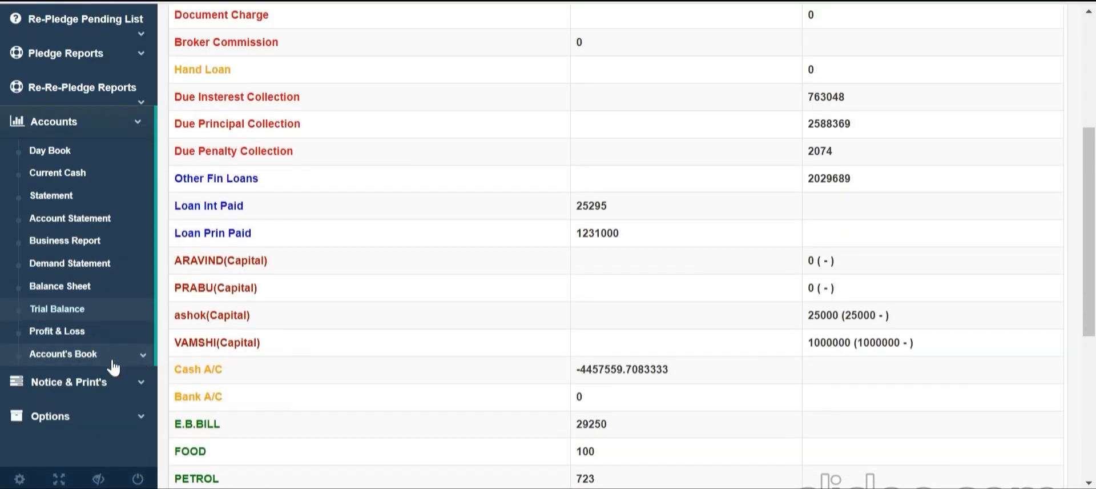
pyautogui.click(101, 454)
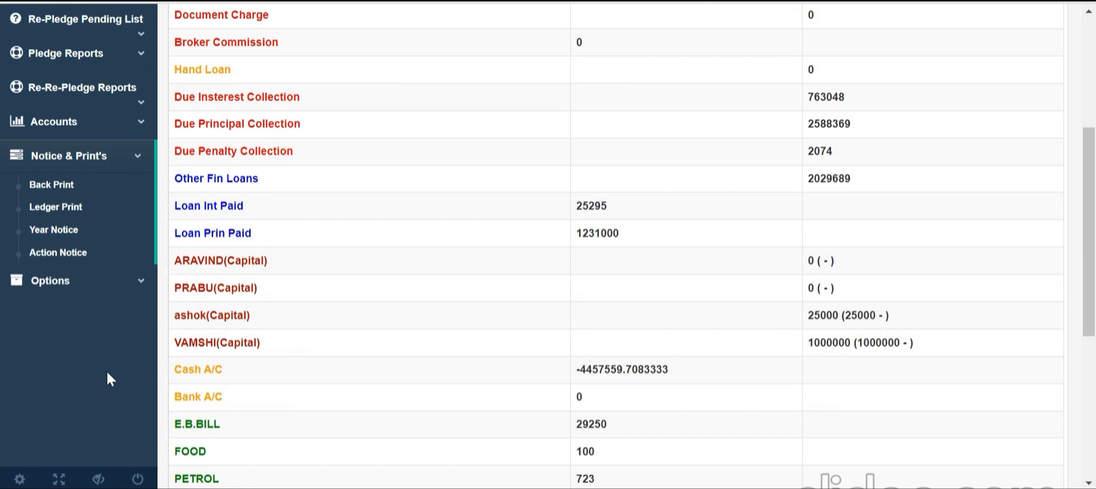
# Show the eight products listed on the vendor's Gold Finance Software web page
pyautogui.scroll(5, 327, 222)
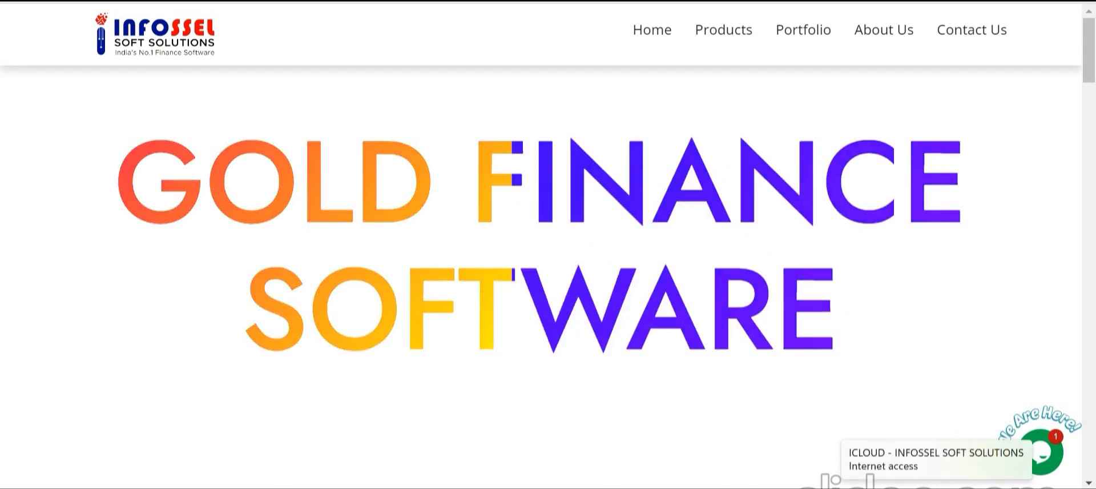
pyautogui.click(737, 45)
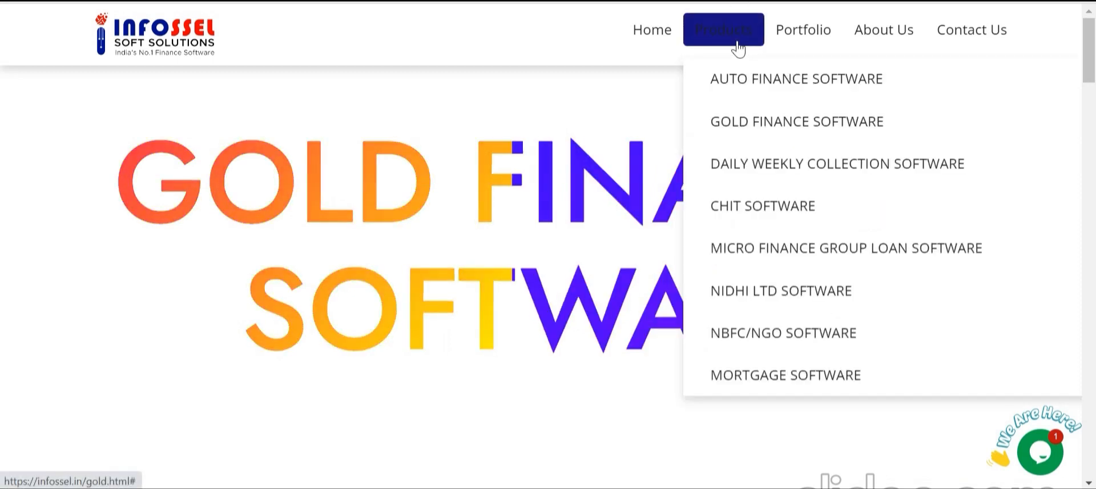